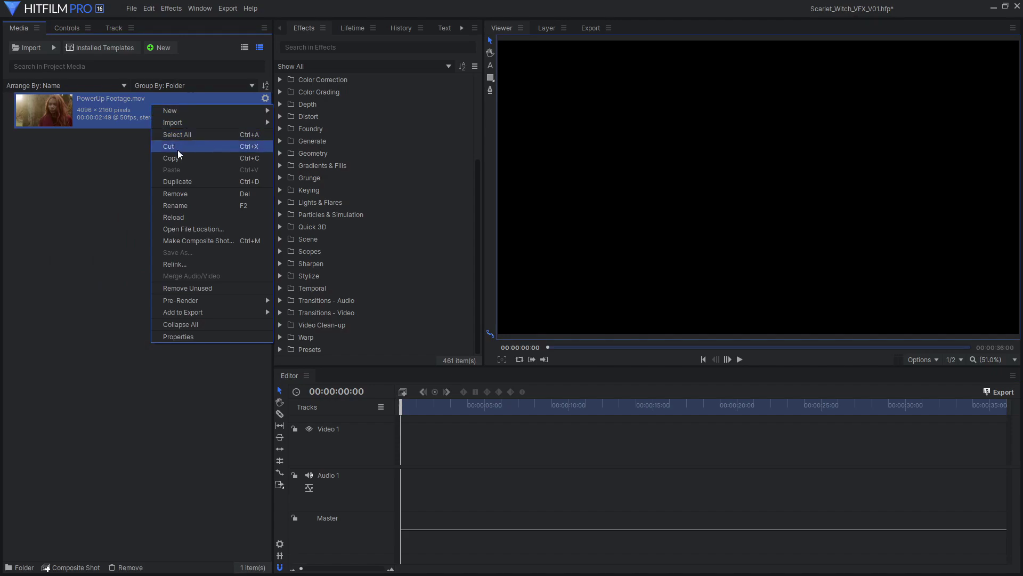
Step: Make a composite shot named PowerUp from PowerUp Footage.mov and duplicate its footage layer
{"action": "left_click", "coordinate": [237, 242]}
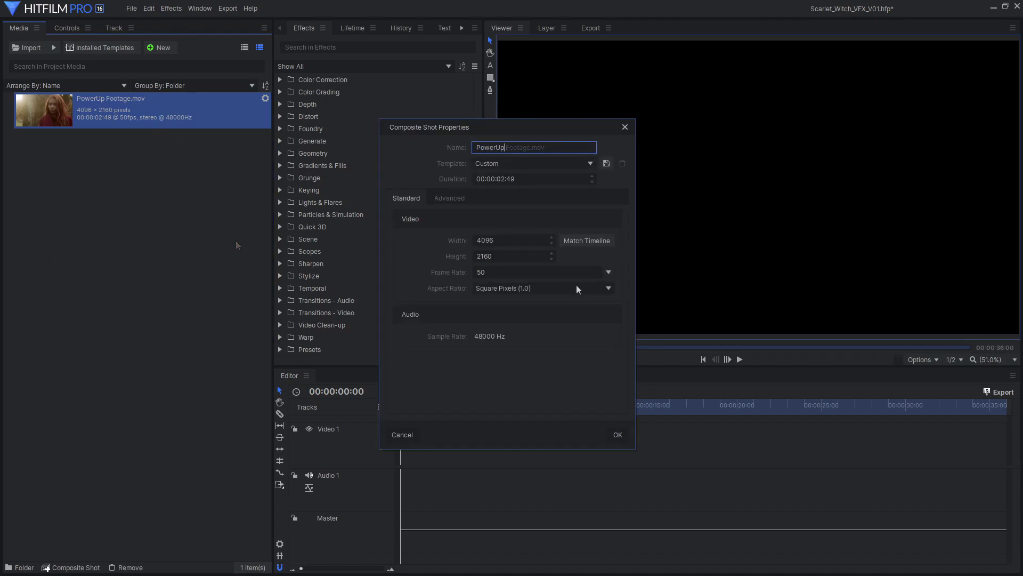
{"action": "left_click", "coordinate": [617, 434]}
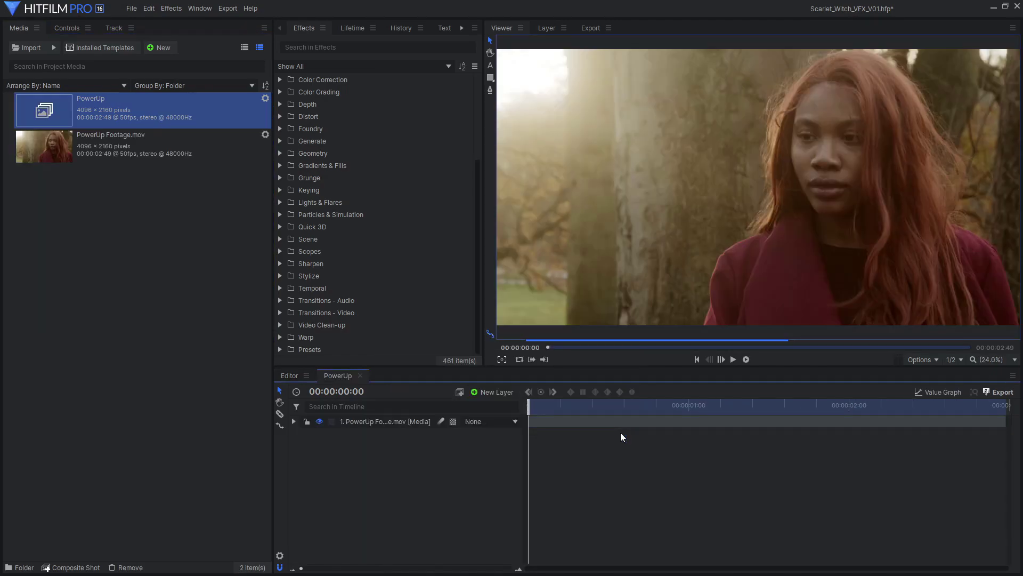
{"action": "left_click", "coordinate": [397, 424]}
{"action": "right_click", "coordinate": [397, 425]}
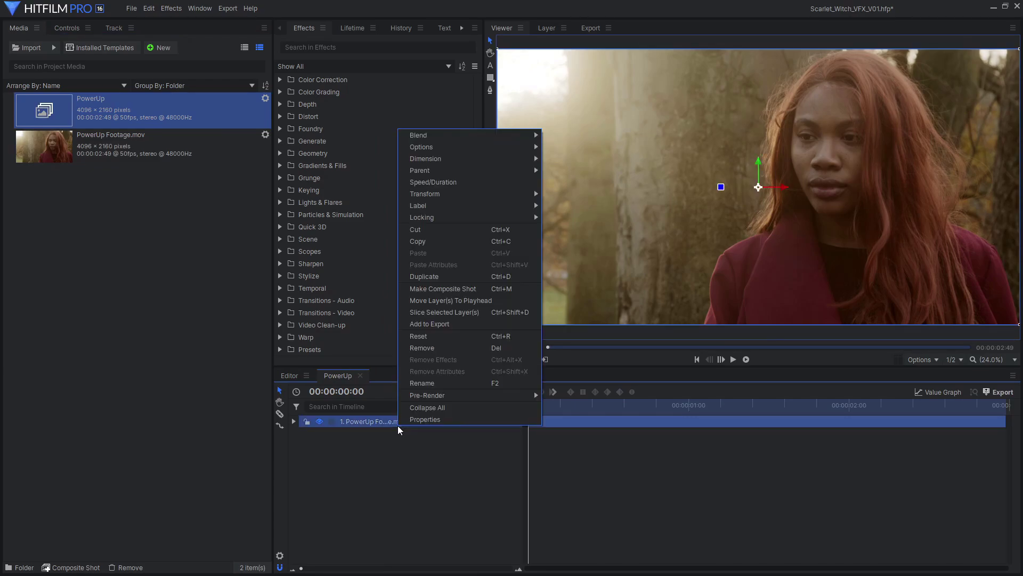
{"action": "left_click", "coordinate": [455, 280]}
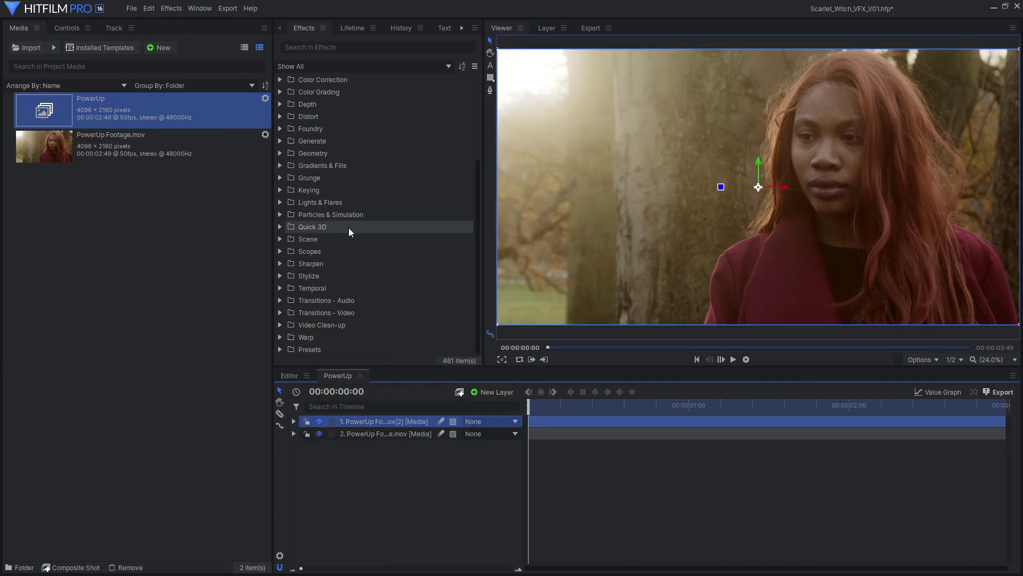
Step: Add a Difference Key effect to the duplicated footage layer, using 2. PowerUp Footage.mov as its source layer
{"action": "left_click", "coordinate": [66, 28]}
{"action": "left_click", "coordinate": [264, 218]}
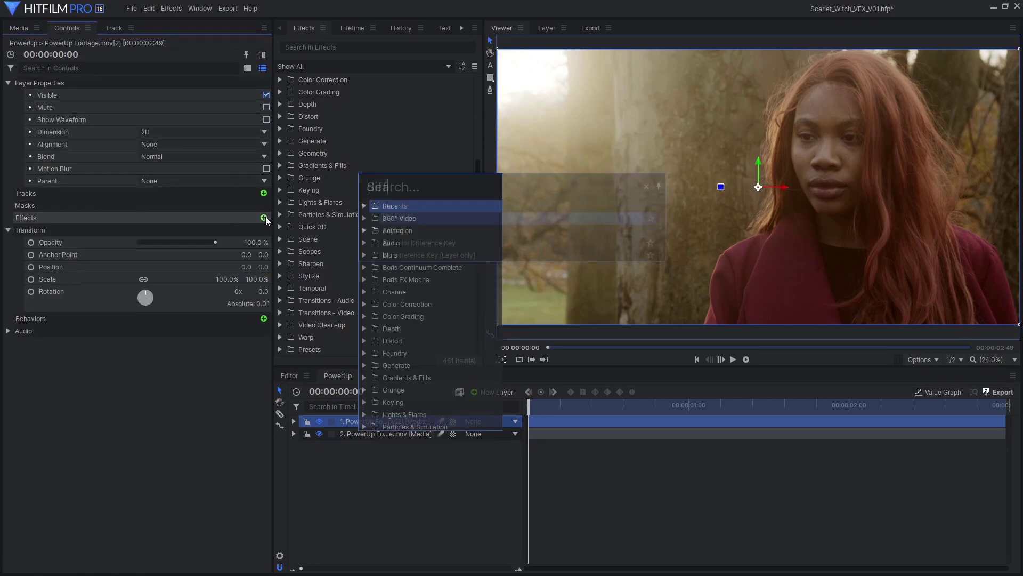
{"action": "type", "text": "diff"}
{"action": "double_click", "coordinate": [504, 254]}
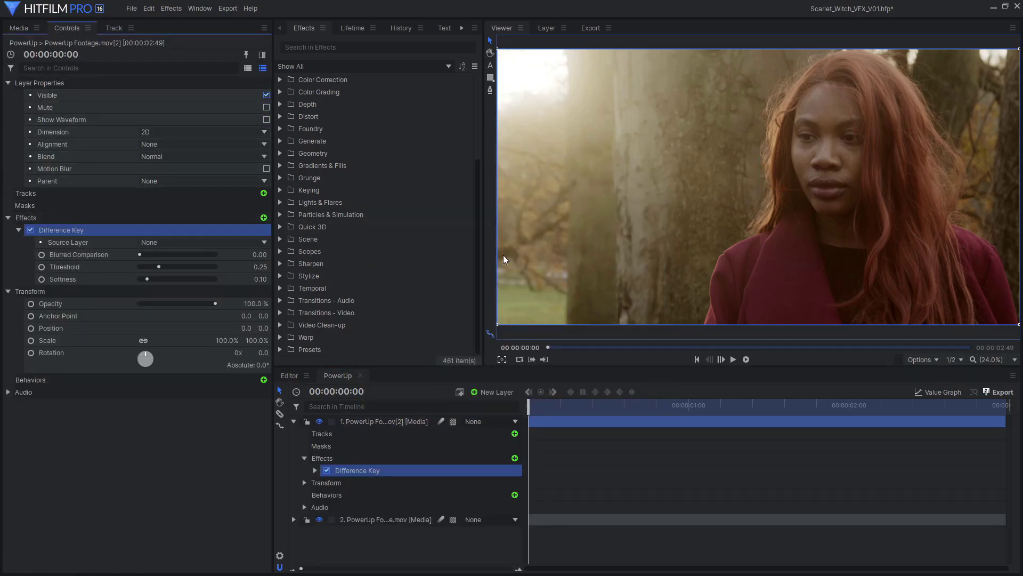
{"action": "left_click", "coordinate": [190, 241]}
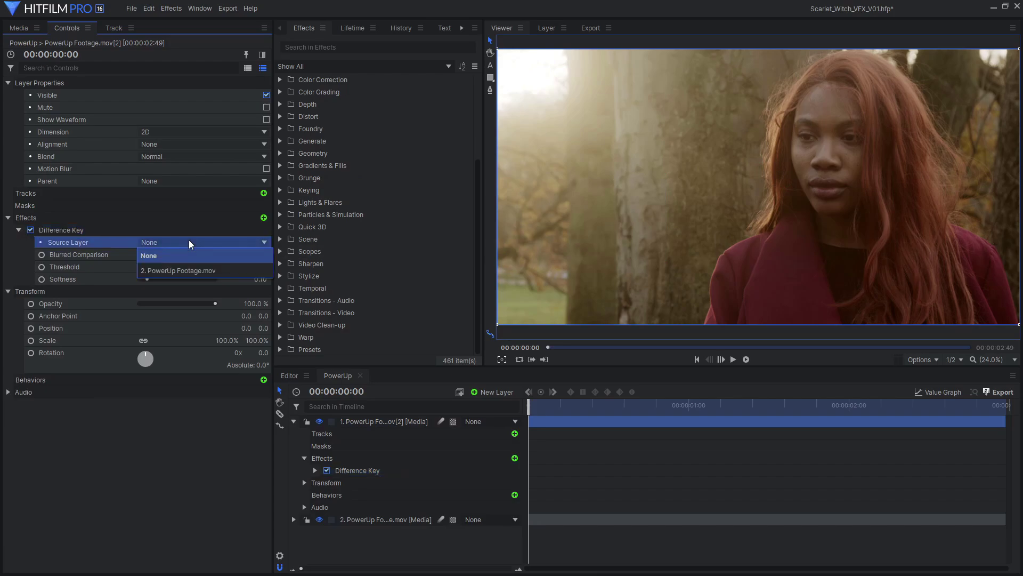
{"action": "left_click", "coordinate": [239, 268]}
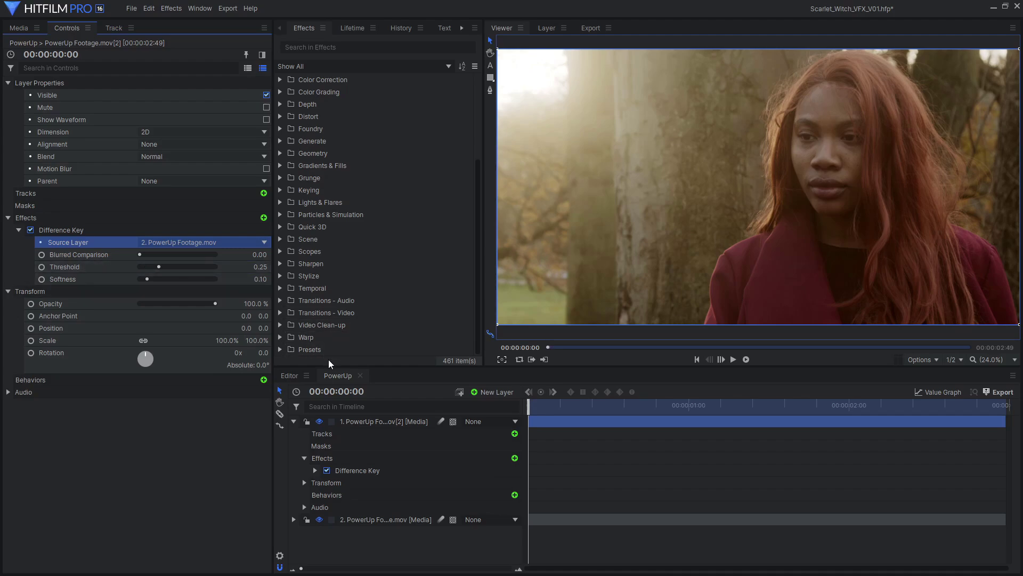
Step: Shift the duplicated layer about 5 frames later in the timeline and hide the original footage layer
{"action": "left_click", "coordinate": [381, 422]}
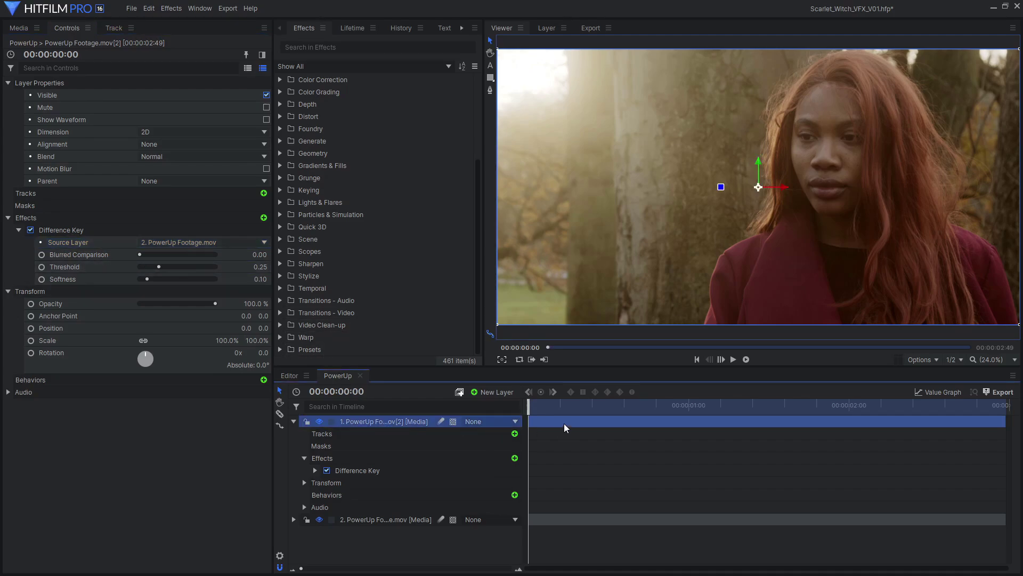
{"action": "left_click_drag", "start_coordinate": [566, 427], "coordinate": [582, 428]}
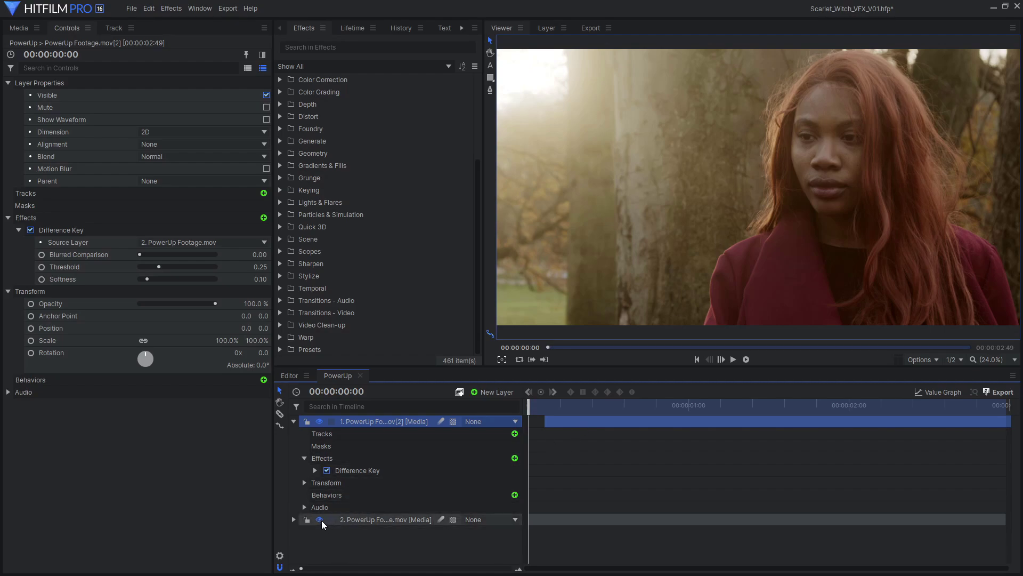
{"action": "left_click", "coordinate": [320, 519]}
Step: Trim the start of the duplicated layer to 00:00:00:43 and move the playhead to 00:00:01:25
{"action": "left_click_drag", "start_coordinate": [631, 407], "coordinate": [666, 405]}
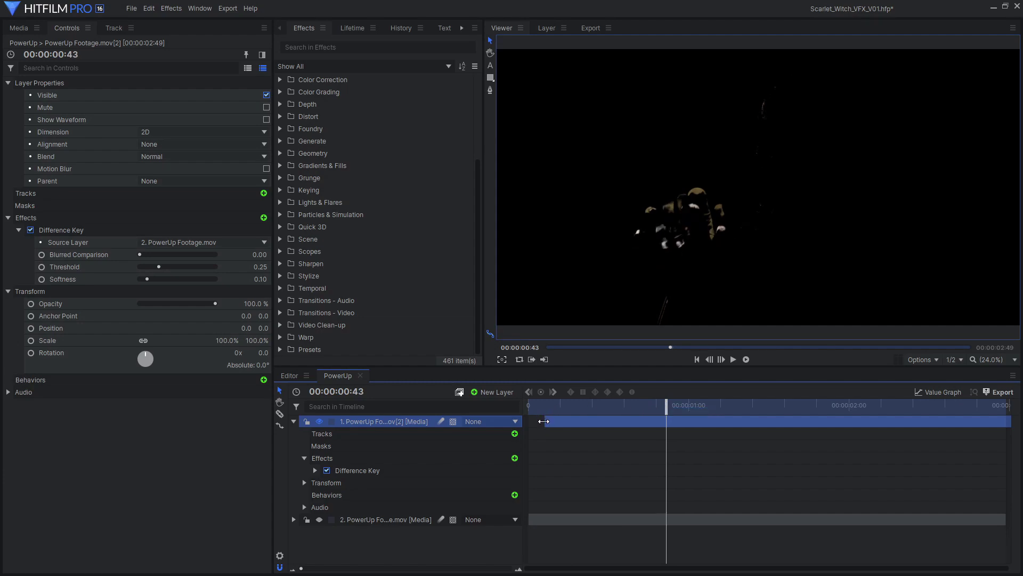
{"action": "left_click_drag", "start_coordinate": [544, 422], "coordinate": [661, 420]}
{"action": "left_click_drag", "start_coordinate": [601, 407], "coordinate": [769, 408]}
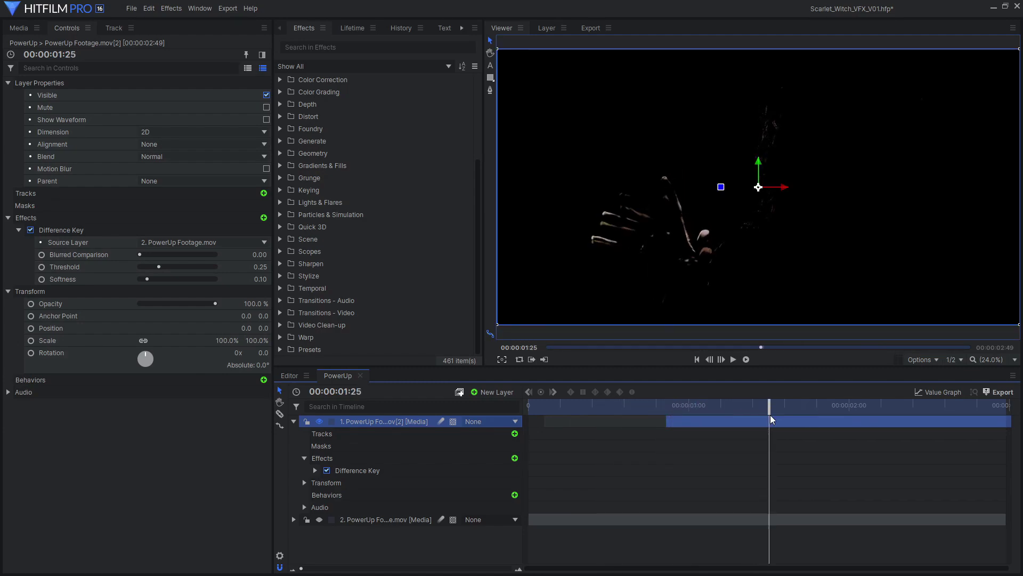
Step: Set the Difference Key's Blurred Comparison to 40, Threshold to 0.27 and Softness to 0.27
{"action": "left_click", "coordinate": [259, 255]}
{"action": "type", "text": "40"}
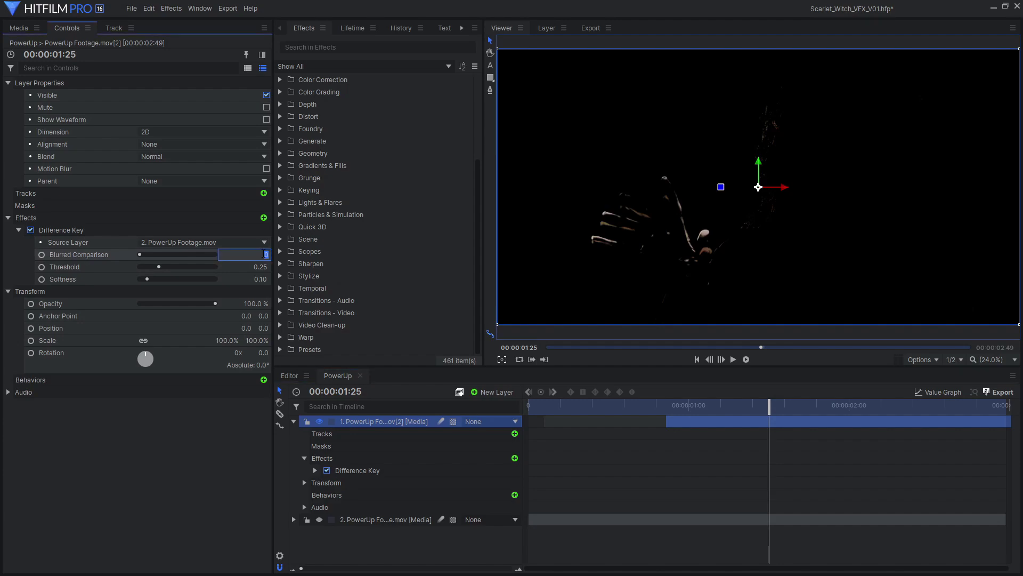
{"action": "key", "text": "Tab"}
{"action": "type", "text": "0.27"}
{"action": "key", "text": "Tab"}
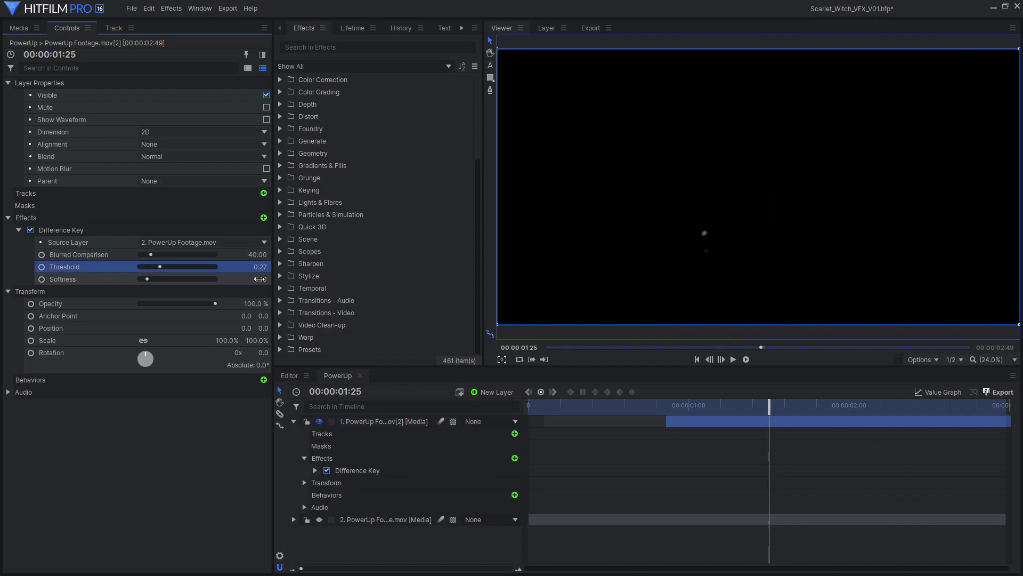
{"action": "type", "text": "0.27"}
{"action": "key", "text": "Return"}
Step: At 00:00:02:24, draw a rounded four-point mask around the moving hands on the duplicated layer
{"action": "left_click_drag", "start_coordinate": [672, 406], "coordinate": [1009, 401]}
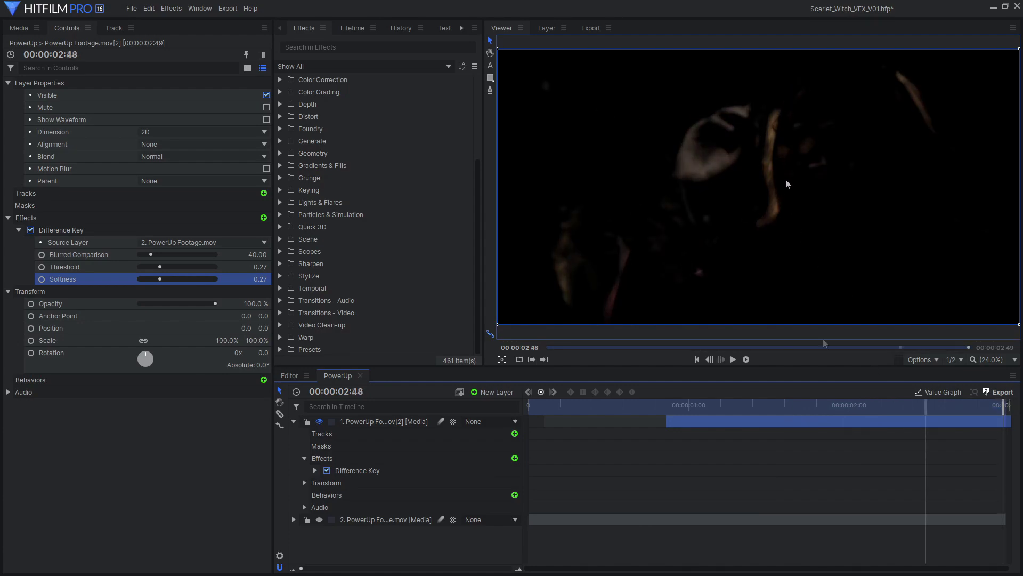
{"action": "left_click", "coordinate": [391, 422]}
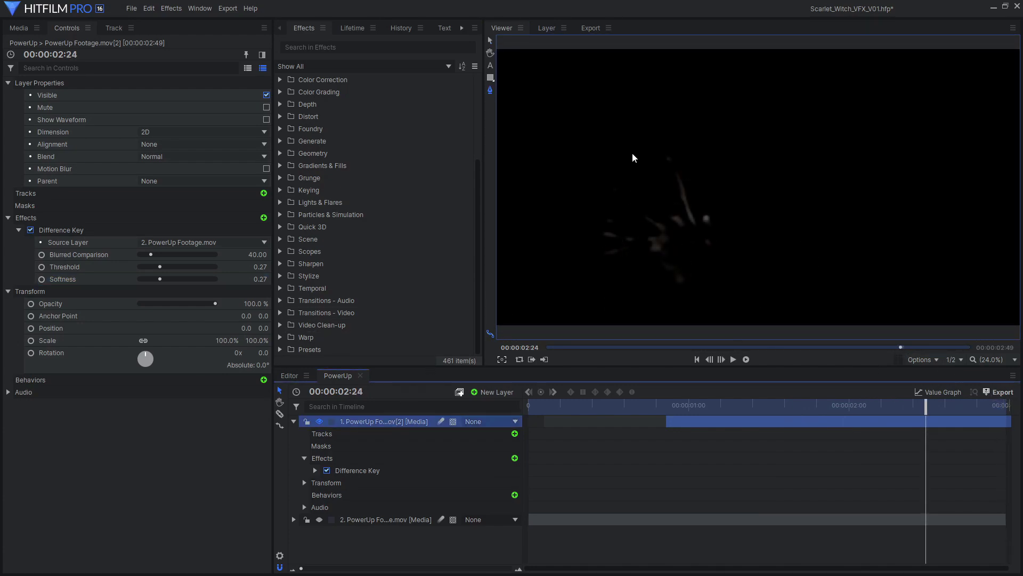
{"action": "left_click_drag", "start_coordinate": [629, 162], "coordinate": [744, 240]}
{"action": "left_click", "coordinate": [681, 304]}
{"action": "left_click_drag", "start_coordinate": [589, 235], "coordinate": [594, 180]}
{"action": "left_click", "coordinate": [620, 163]}
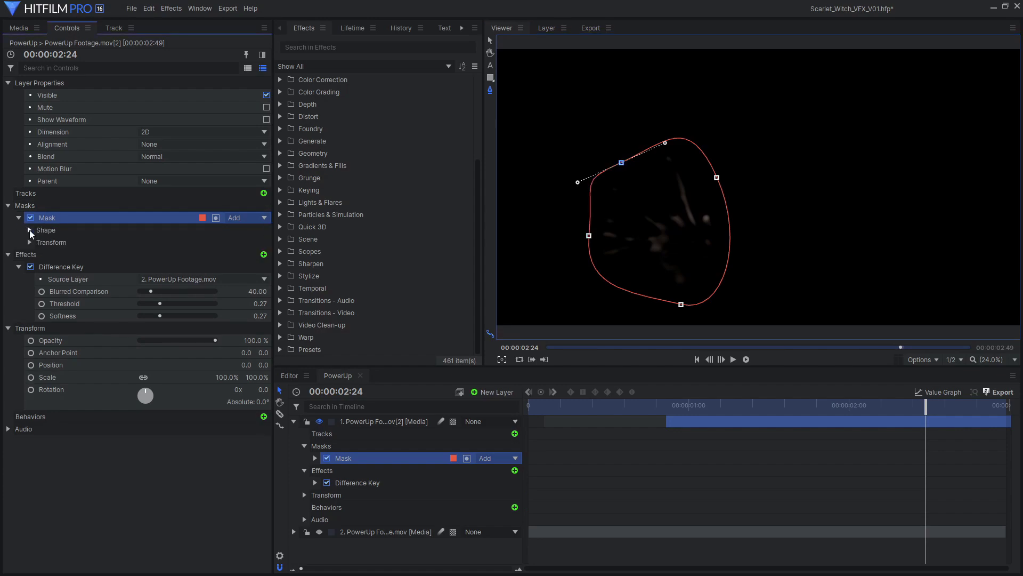
{"action": "left_click", "coordinate": [613, 162]}
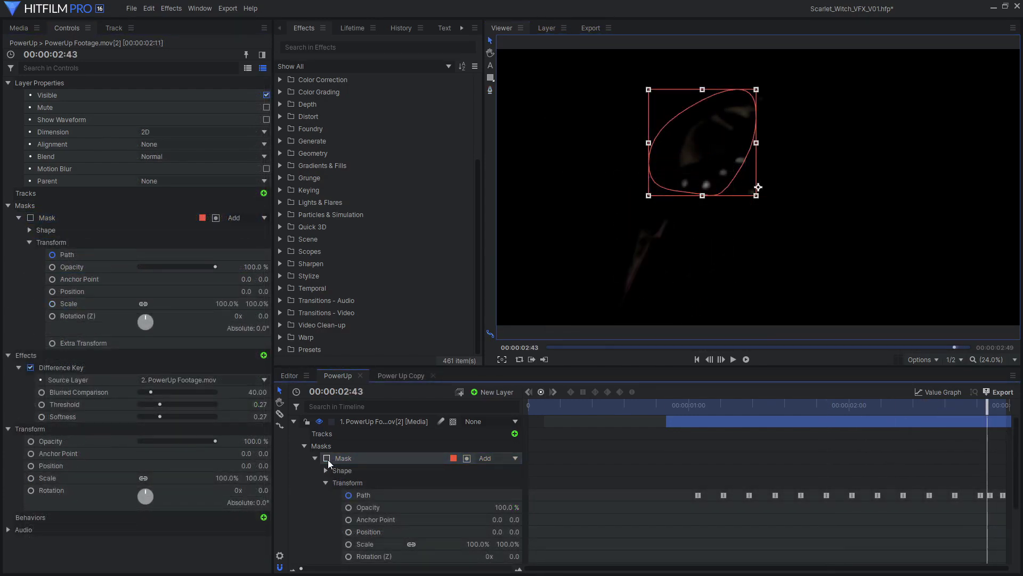
Step: Keyframe the mask's Expansion at 00:00:00:43 and set it to 0 px at 00:00:00:44
{"action": "left_click_drag", "start_coordinate": [988, 406], "coordinate": [833, 411]}
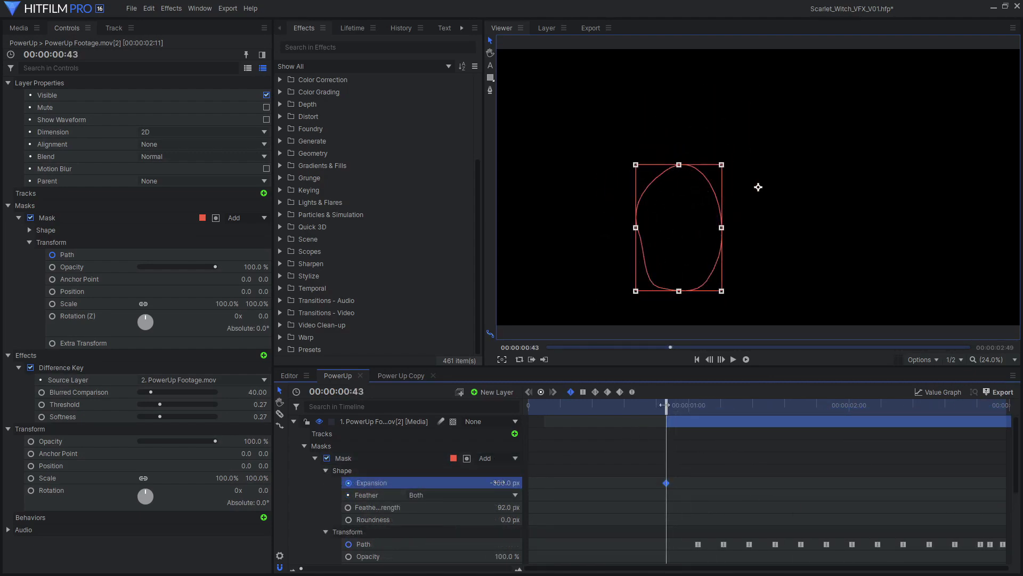
{"action": "mouse_move", "coordinate": [665, 405]}
{"action": "left_mouse_down"}
{"action": "mouse_move", "coordinate": [706, 413]}
{"action": "mouse_move", "coordinate": [670, 414]}
{"action": "left_mouse_up"}
{"action": "type", "text": "00"}
{"action": "key", "text": "Return"}
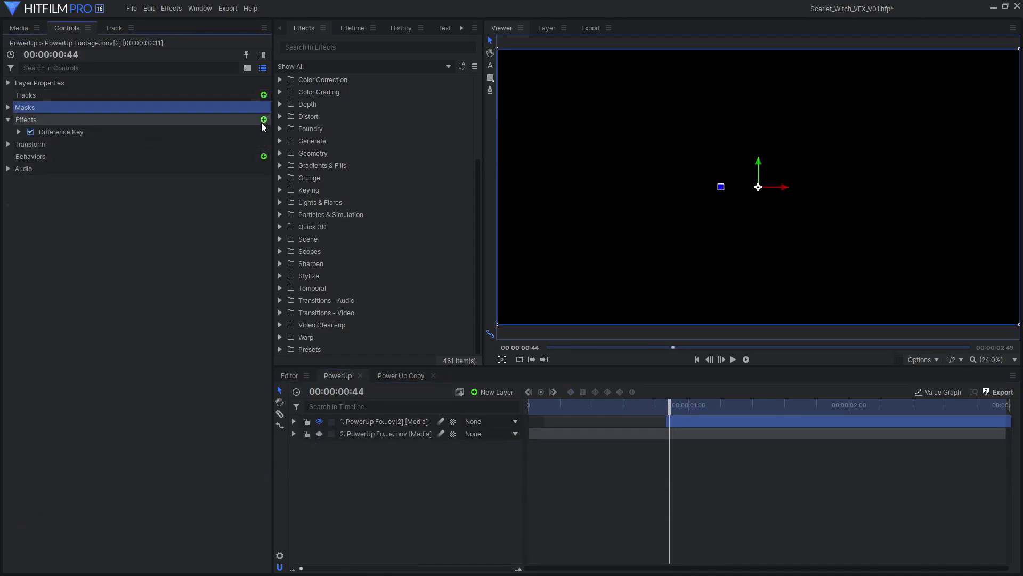
Step: Add a Fill Color effect to the duplicated layer and move the playhead to 00:00:01:12
{"action": "left_click", "coordinate": [263, 120]}
{"action": "type", "text": "fill"}
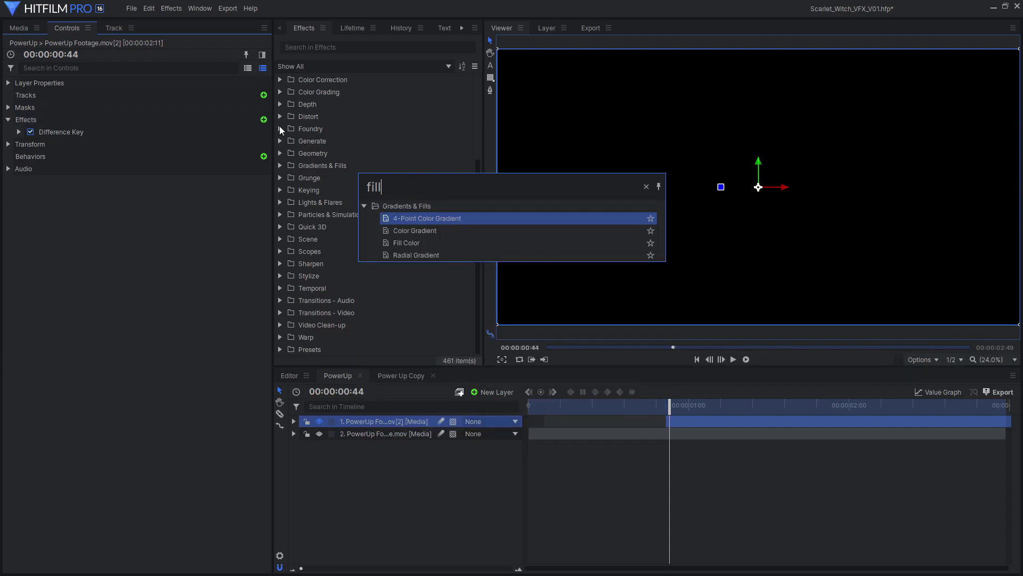
{"action": "left_click", "coordinate": [469, 241]}
{"action": "left_click_drag", "start_coordinate": [669, 405], "coordinate": [727, 405]}
Step: Add a Blur effect to the duplicated layer with a radius of 20 px
{"action": "left_click", "coordinate": [263, 119]}
{"action": "type", "text": "blur"}
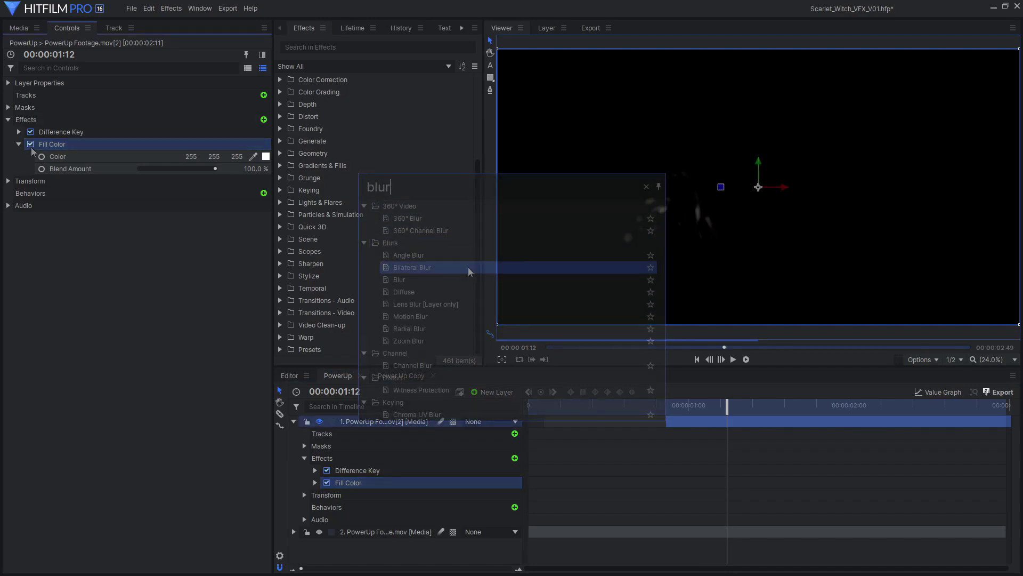
{"action": "left_click", "coordinate": [477, 277]}
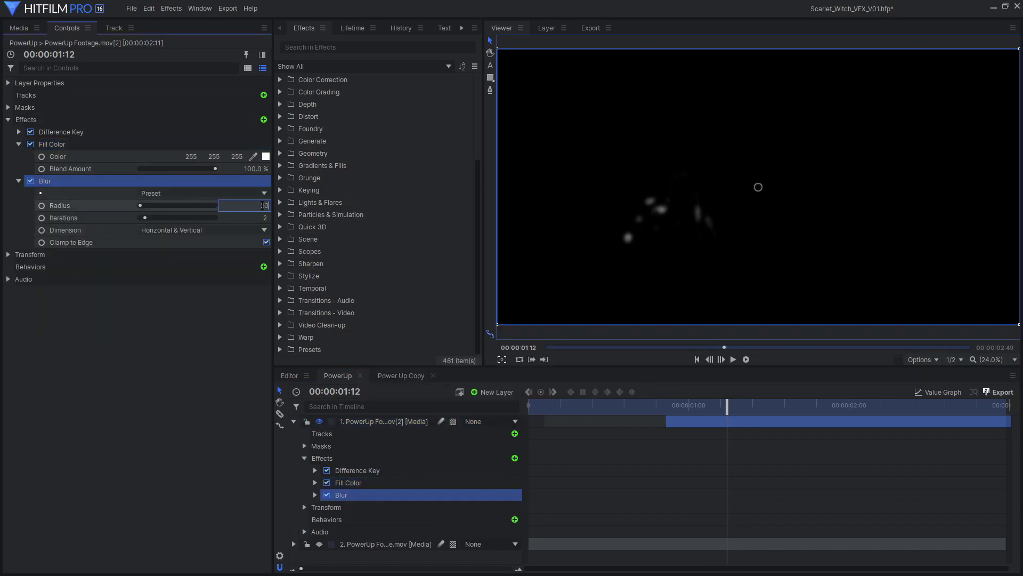
{"action": "key", "text": "Return"}
Step: Add a Crush Blacks & Whites effect to the duplicated layer and set its White value to 0.5
{"action": "left_click", "coordinate": [264, 120]}
{"action": "type", "text": "crush"}
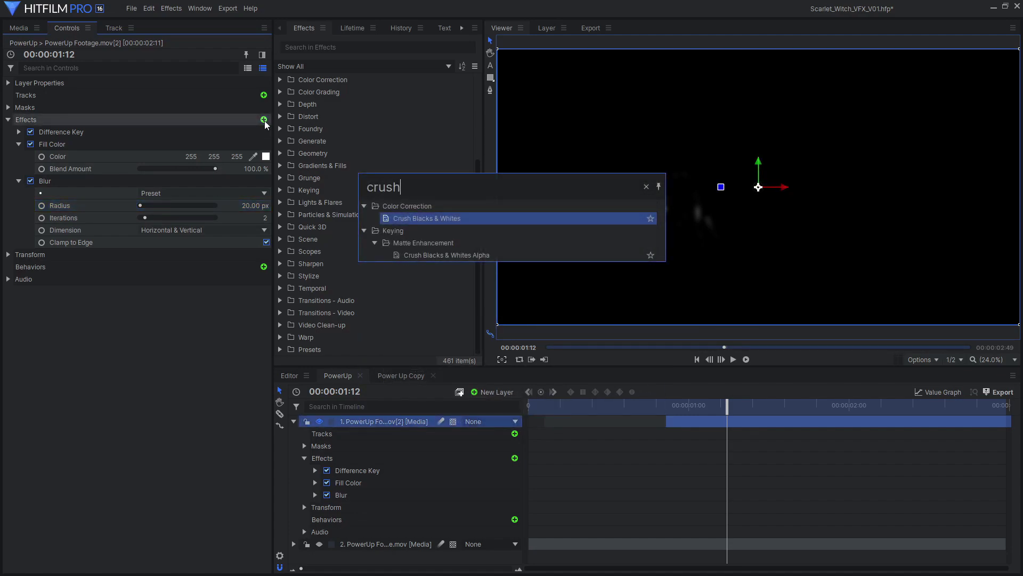
{"action": "left_click", "coordinate": [481, 219]}
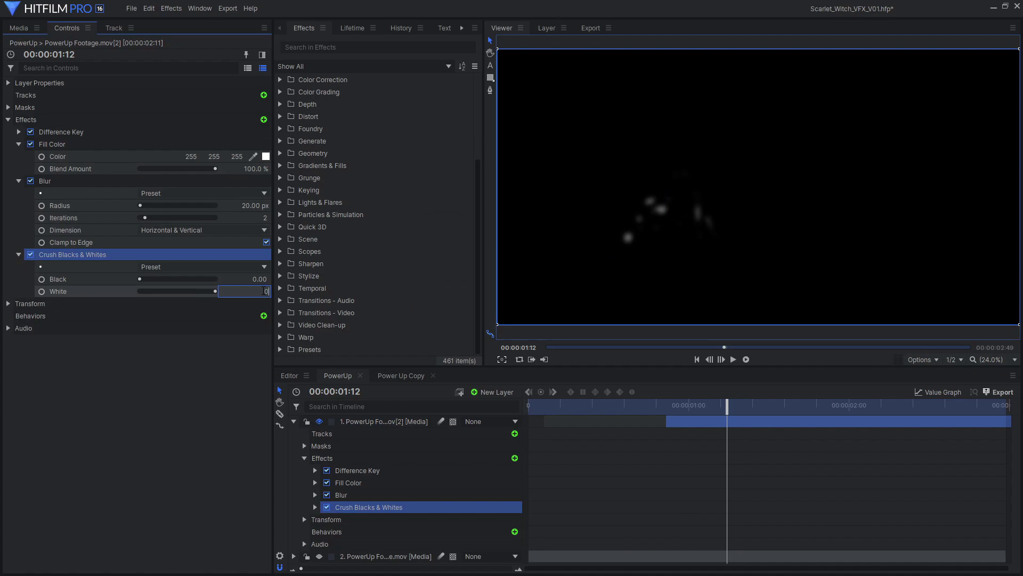
{"action": "left_click", "coordinate": [265, 291]}
{"action": "type", "text": "0.5"}
{"action": "key", "text": "Return"}
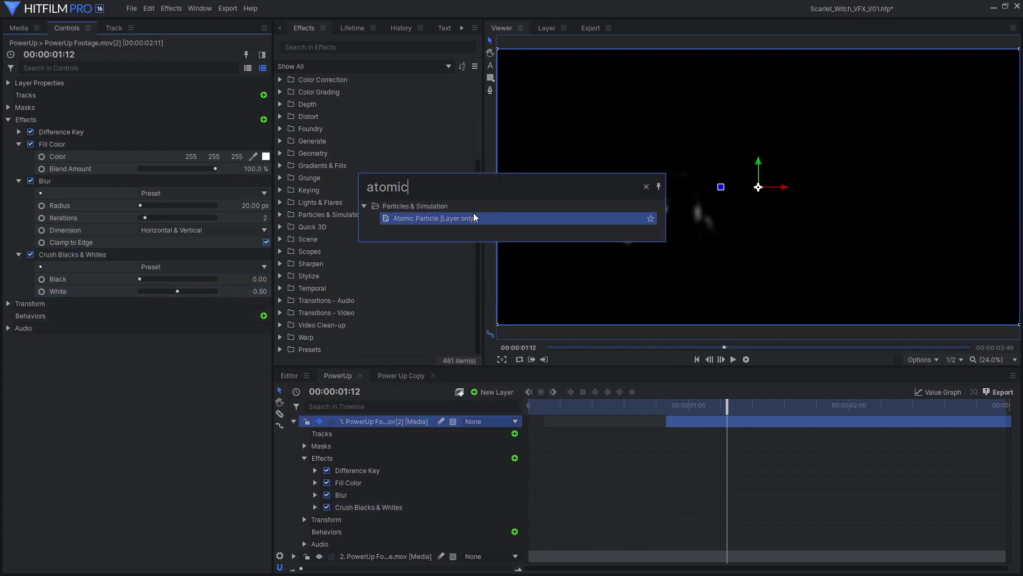
Step: Add an Atomic Particle effect to the duplicated layer and set its number of particles to 1,024 in both X and Y
{"action": "left_click", "coordinate": [491, 222]}
{"action": "scroll", "coordinate": [658, 221], "scroll_direction": "up", "scroll_amount": 3}
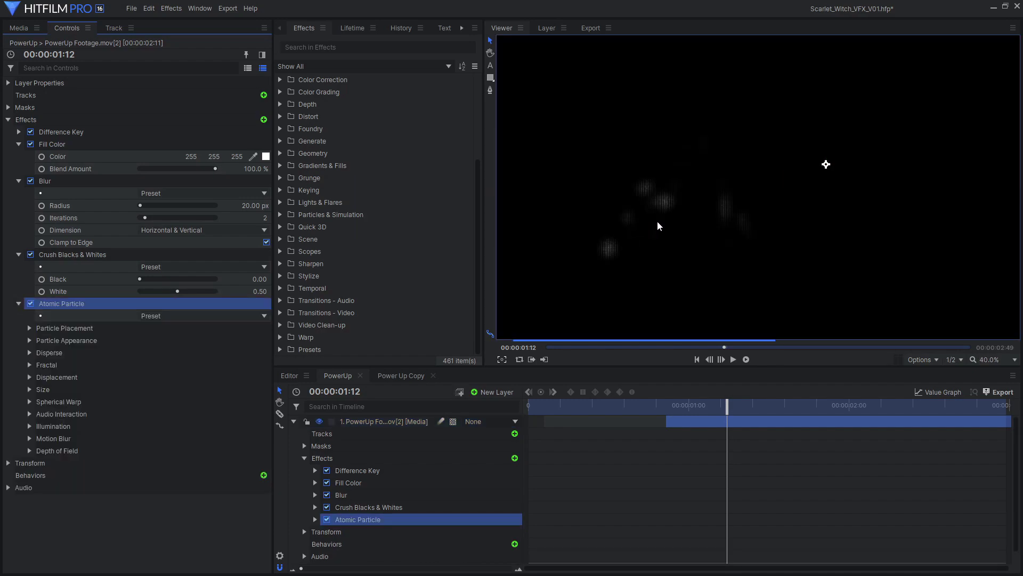
{"action": "left_click", "coordinate": [31, 206]}
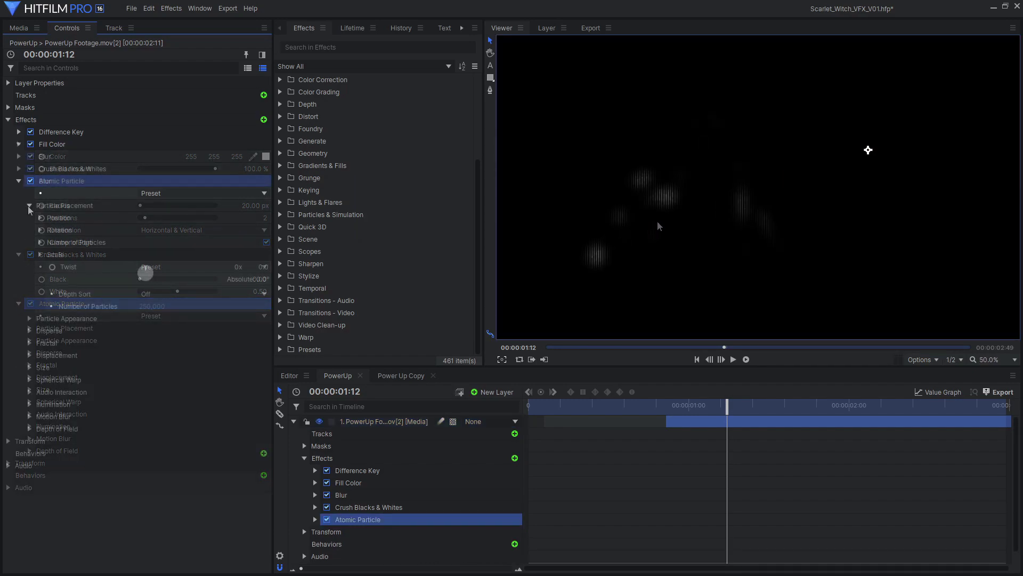
{"action": "left_click", "coordinate": [40, 242]}
{"action": "left_click_drag", "start_coordinate": [178, 255], "coordinate": [252, 262]}
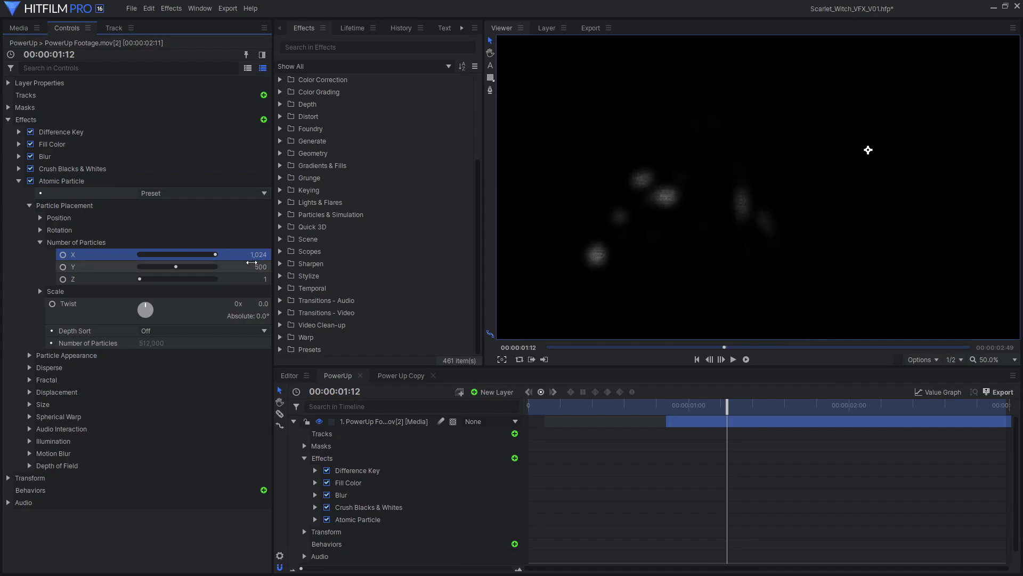
{"action": "left_click_drag", "start_coordinate": [187, 268], "coordinate": [254, 274]}
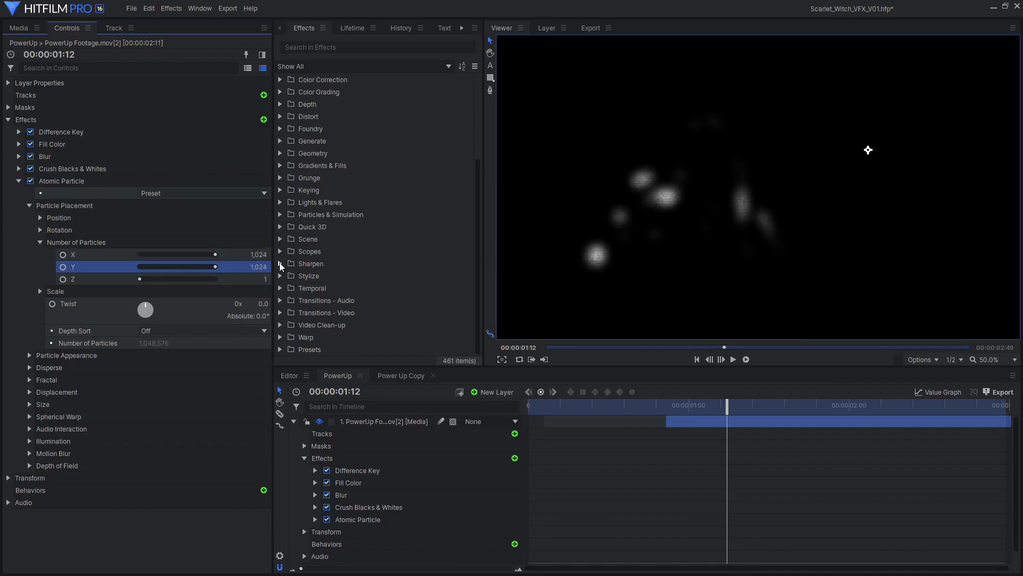
{"action": "left_click", "coordinate": [40, 242]}
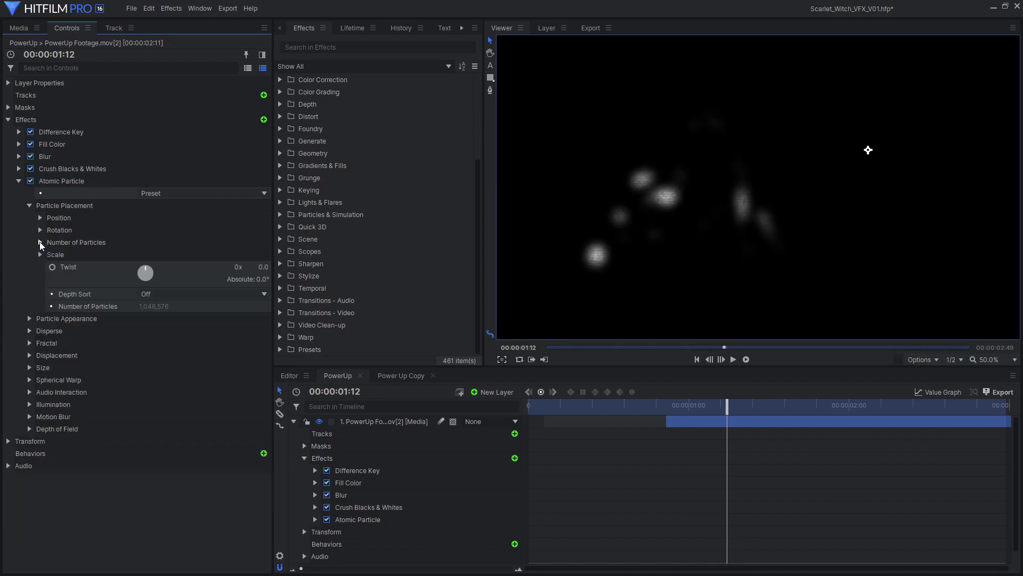
Step: Adjust the Atomic Particle's particle size and reduce its Size Random to the minimum
{"action": "left_click", "coordinate": [29, 318]}
{"action": "key", "text": "Return"}
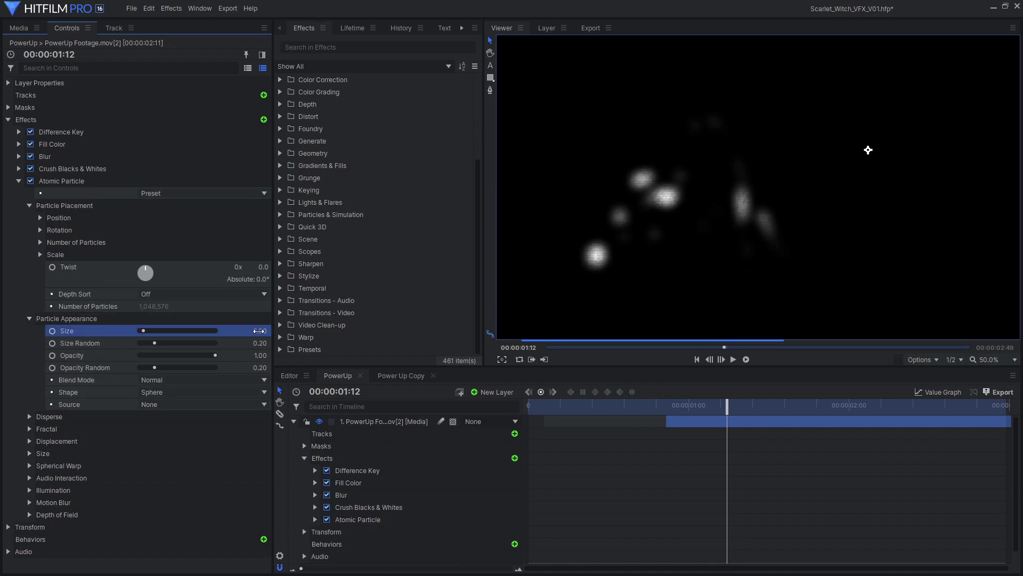
{"action": "left_click_drag", "start_coordinate": [155, 343], "coordinate": [107, 368]}
{"action": "left_click", "coordinate": [30, 318]}
{"action": "left_click", "coordinate": [29, 205]}
Step: Set the Atomic Particle's fractal Displace Strength to 30 and its Wavelength to 2.5%
{"action": "left_click", "coordinate": [29, 242]}
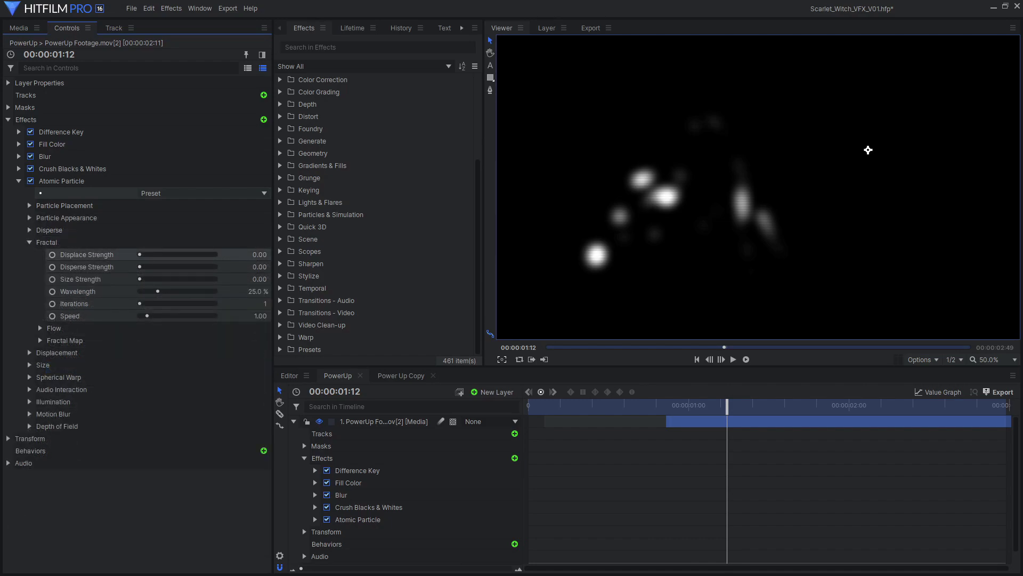
{"action": "left_click", "coordinate": [248, 259]}
{"action": "type", "text": "30"}
{"action": "key", "text": "Return"}
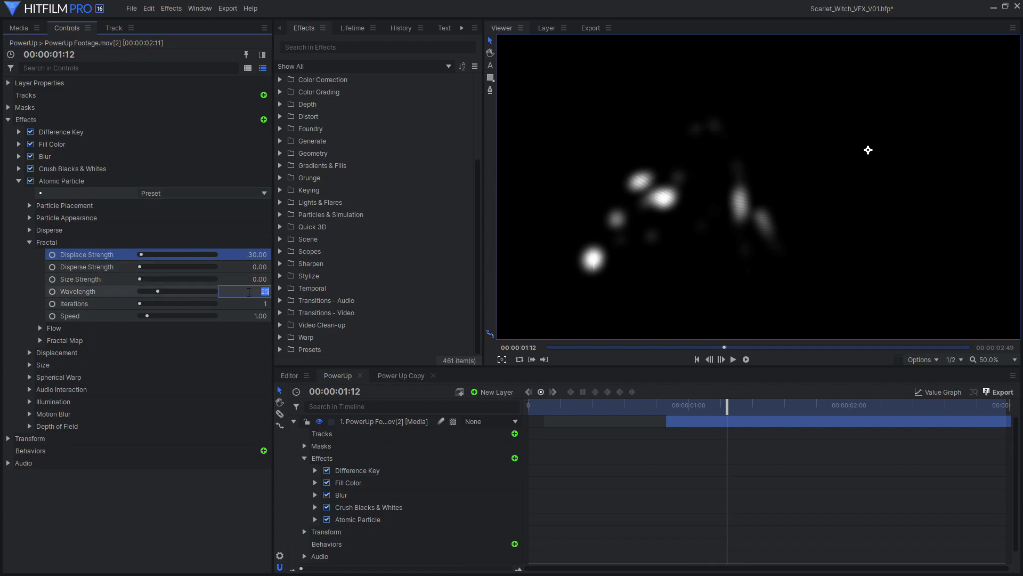
{"action": "key", "text": "Return"}
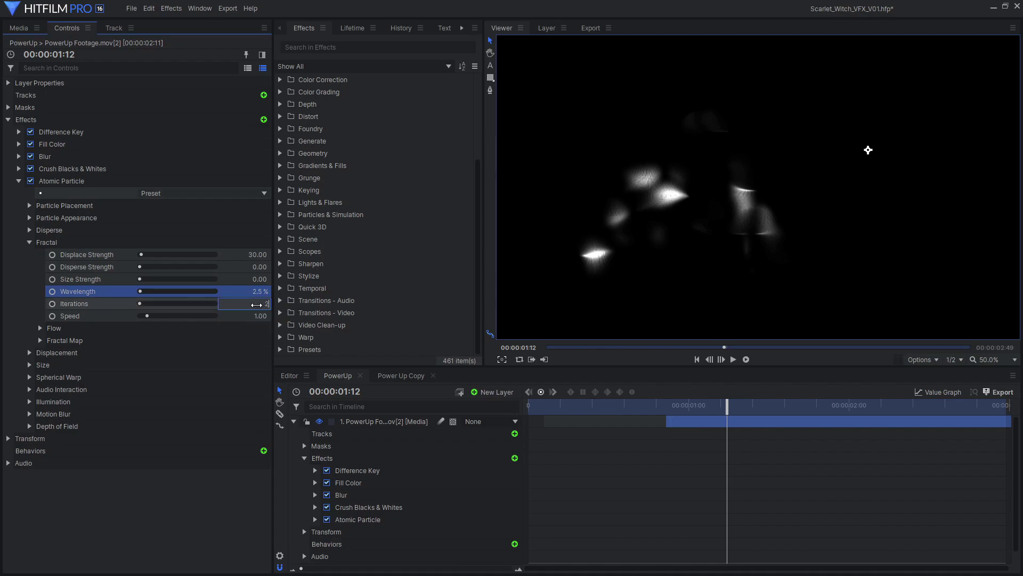
Step: Set the Atomic Particle's fractal Iterations to 2 and its Speed to 8
{"action": "left_click", "coordinate": [256, 305]}
{"action": "type", "text": "2"}
{"action": "key", "text": "Return"}
{"action": "type", "text": "8"}
{"action": "key", "text": "Return"}
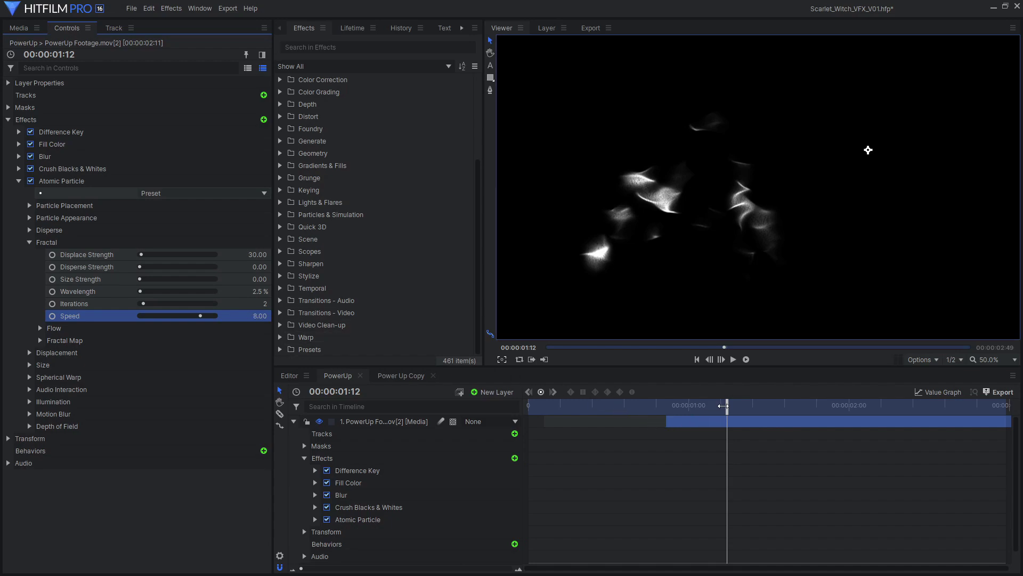
Step: Add a second Blur effect after the Atomic Particle and set its radius to 4 px
{"action": "left_click_drag", "start_coordinate": [724, 406], "coordinate": [807, 416]}
{"action": "left_click", "coordinate": [263, 119]}
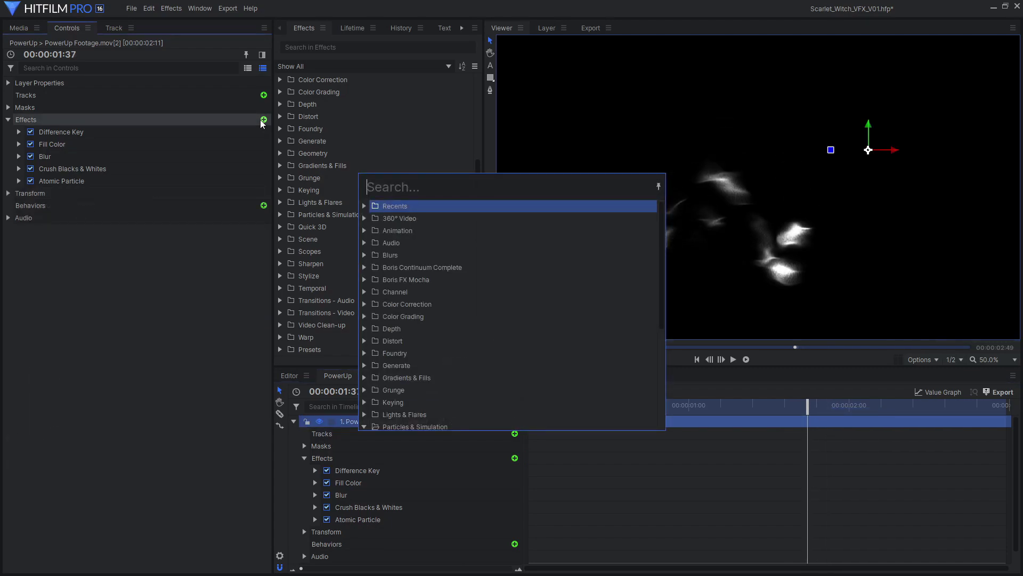
{"action": "type", "text": "blur"}
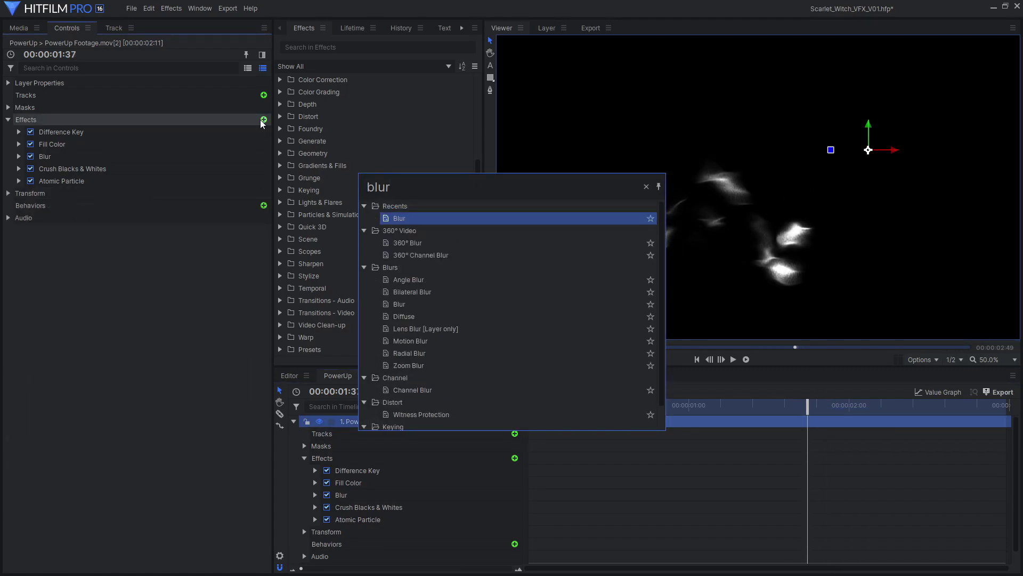
{"action": "double_click", "coordinate": [438, 217]}
{"action": "left_click", "coordinate": [261, 218]}
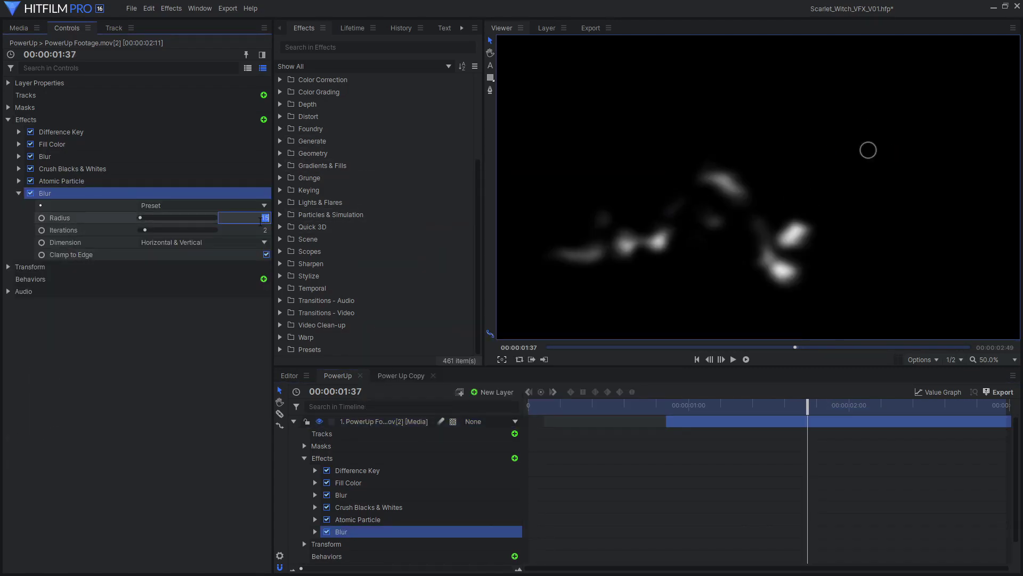
{"action": "type", "text": "4"}
{"action": "key", "text": "Return"}
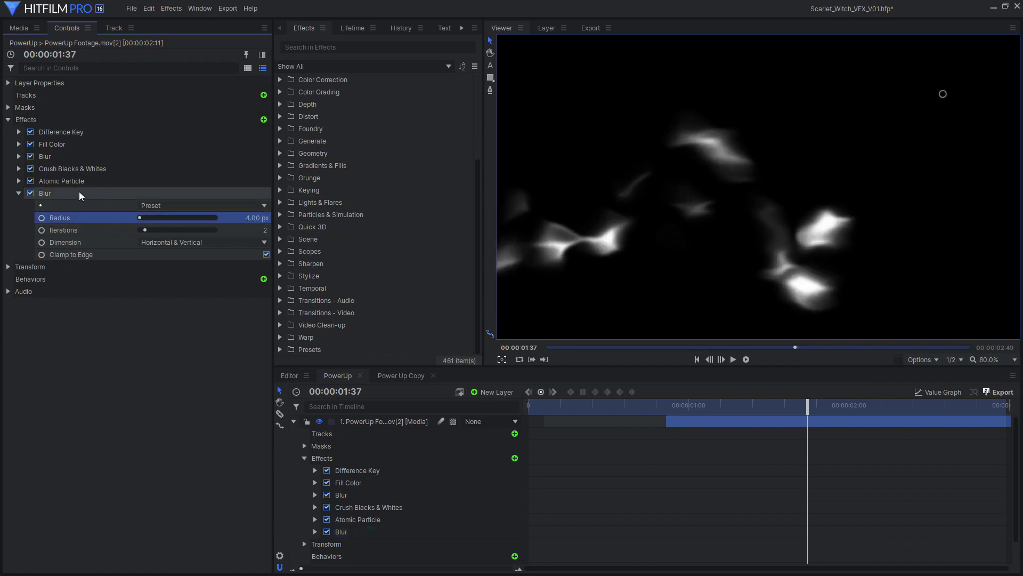
Step: Add a Displacement effect, set its maximum horizontal and vertical displacement to 60 px, and compare the layer with and without it
{"action": "key", "text": "ctrl+space"}
{"action": "type", "text": "displa"}
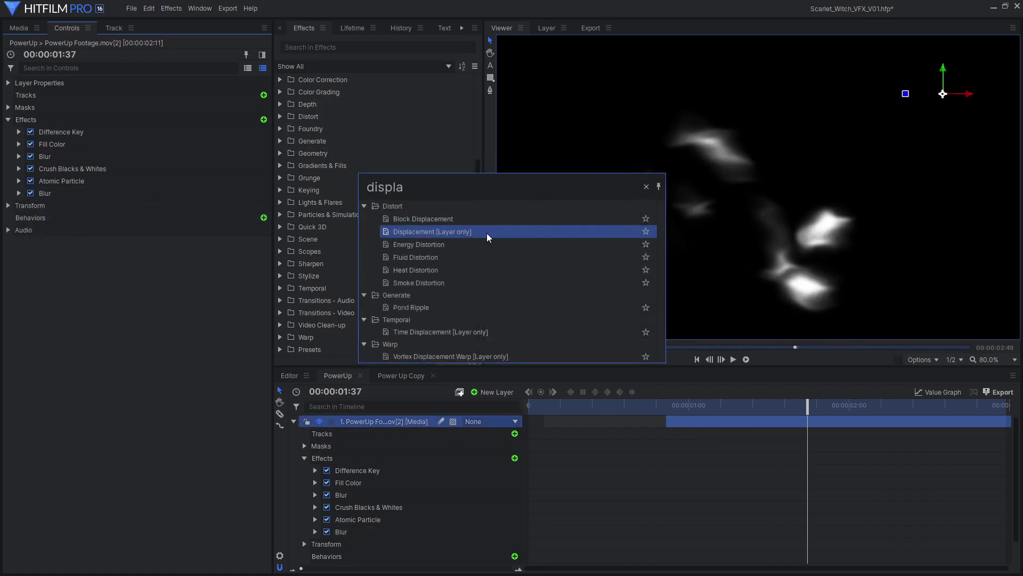
{"action": "double_click", "coordinate": [491, 231]}
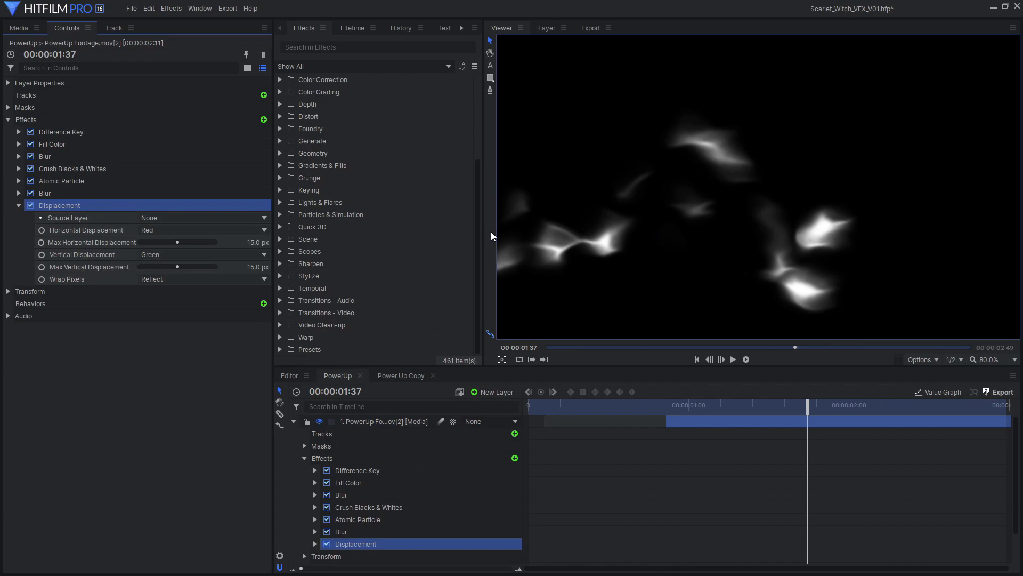
{"action": "left_click", "coordinate": [261, 242]}
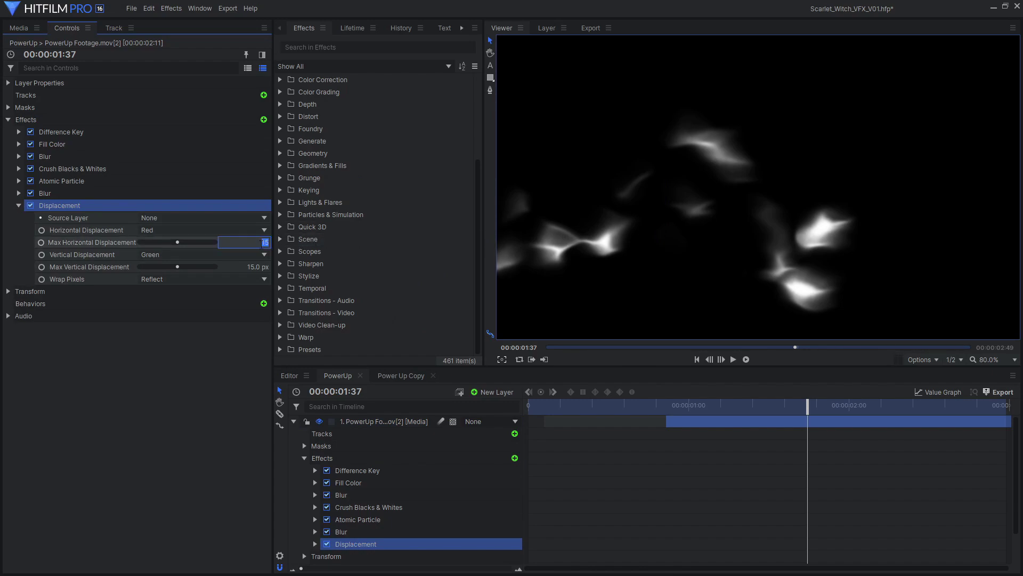
{"action": "type", "text": "60"}
{"action": "key", "text": "Return"}
{"action": "left_click", "coordinate": [238, 266]}
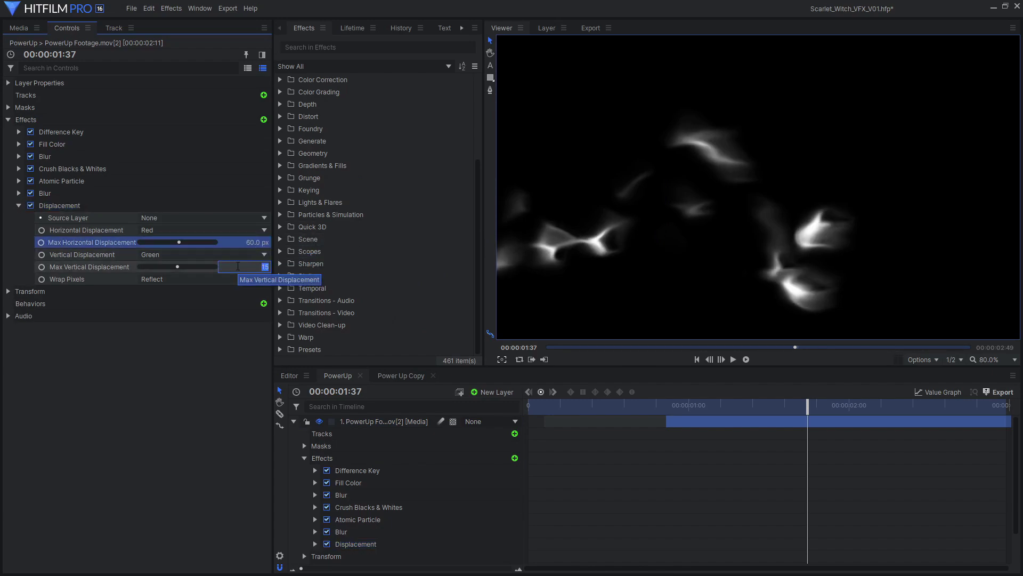
{"action": "type", "text": "60"}
{"action": "key", "text": "Return"}
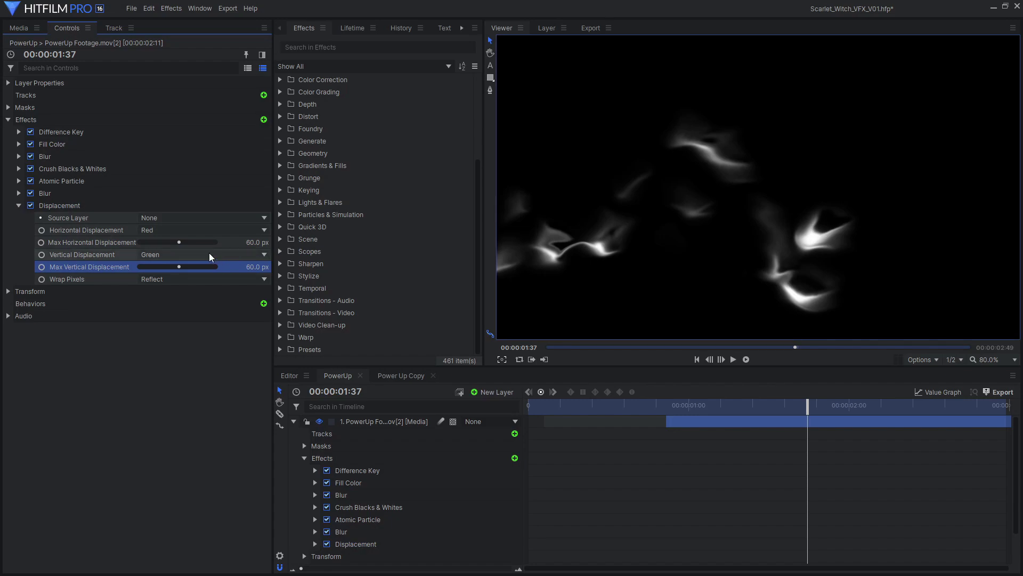
{"action": "left_click", "coordinate": [30, 206]}
{"action": "left_click", "coordinate": [30, 206]}
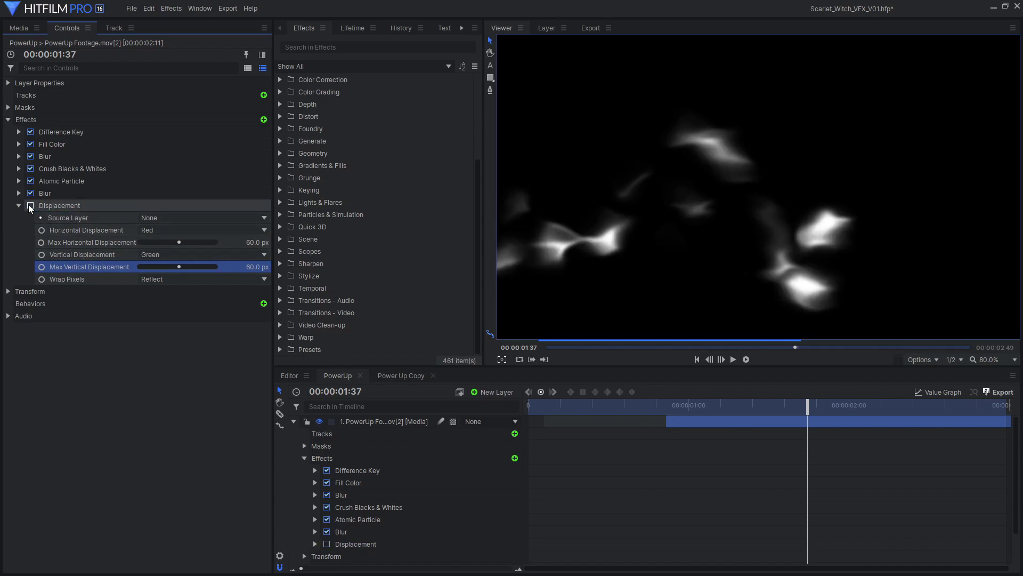
Step: Add a Heat Distortion effect to the particle layer and reduce its Diffusion Strength to 0
{"action": "left_click", "coordinate": [264, 119]}
{"action": "type", "text": "heat"}
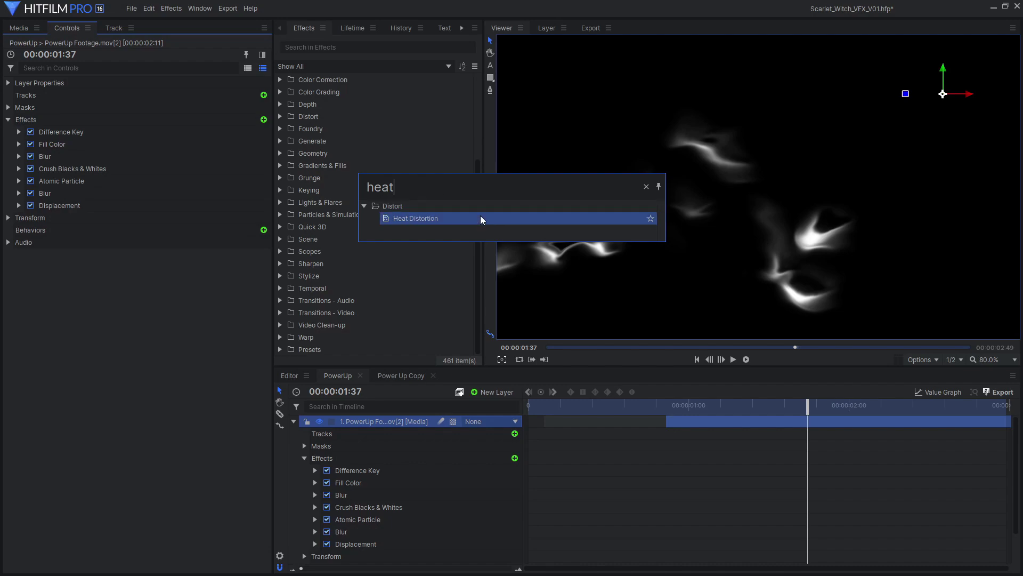
{"action": "double_click", "coordinate": [481, 216]}
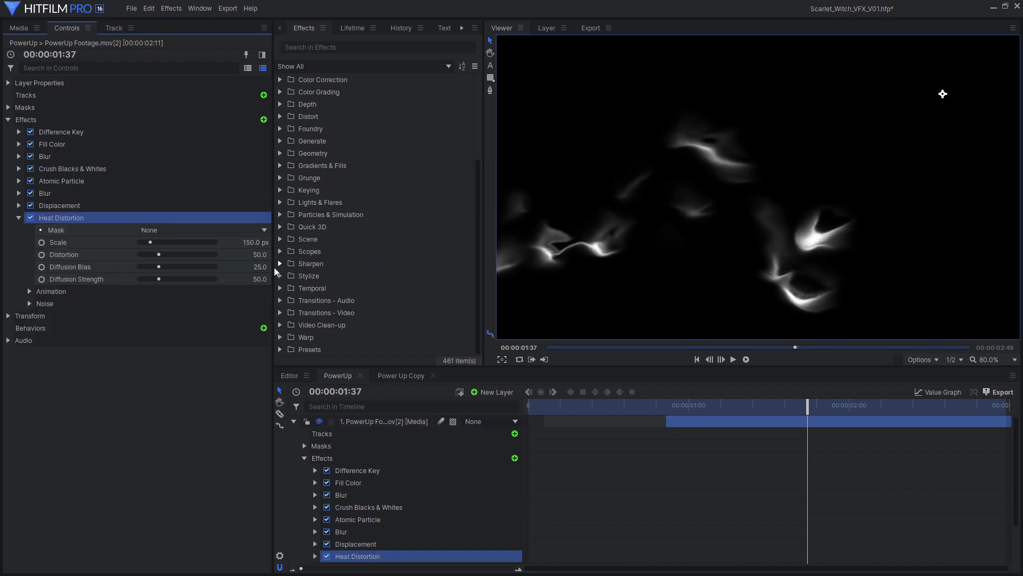
{"action": "left_click_drag", "start_coordinate": [159, 279], "coordinate": [132, 278]}
Step: Set the Heat Distortion's Scale to 20 px and Distortion to 300, and compare the layer with and without it
{"action": "left_click", "coordinate": [254, 242]}
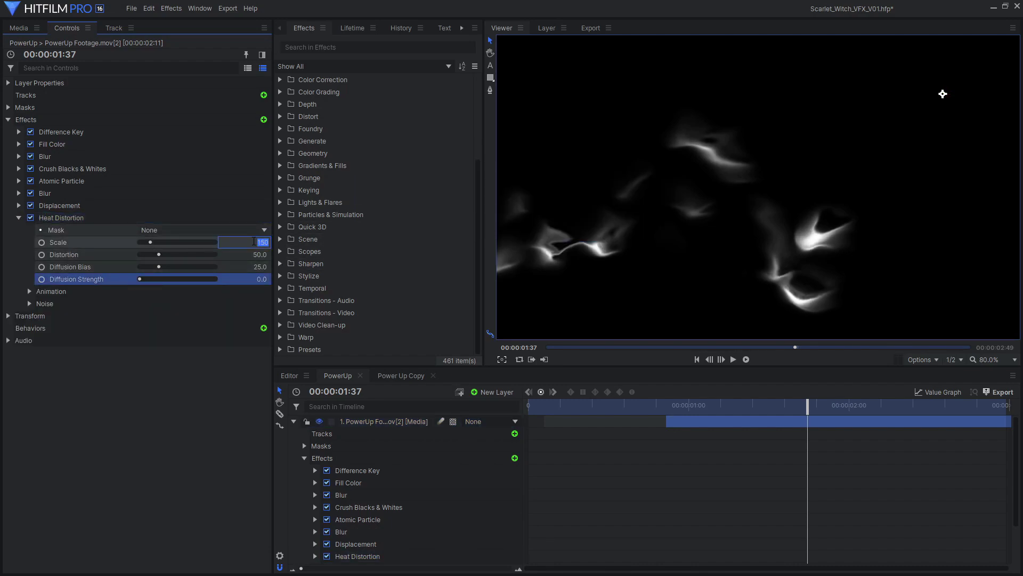
{"action": "type", "text": "20"}
{"action": "key", "text": "Return"}
{"action": "left_click", "coordinate": [254, 254]}
{"action": "type", "text": "300"}
{"action": "key", "text": "Return"}
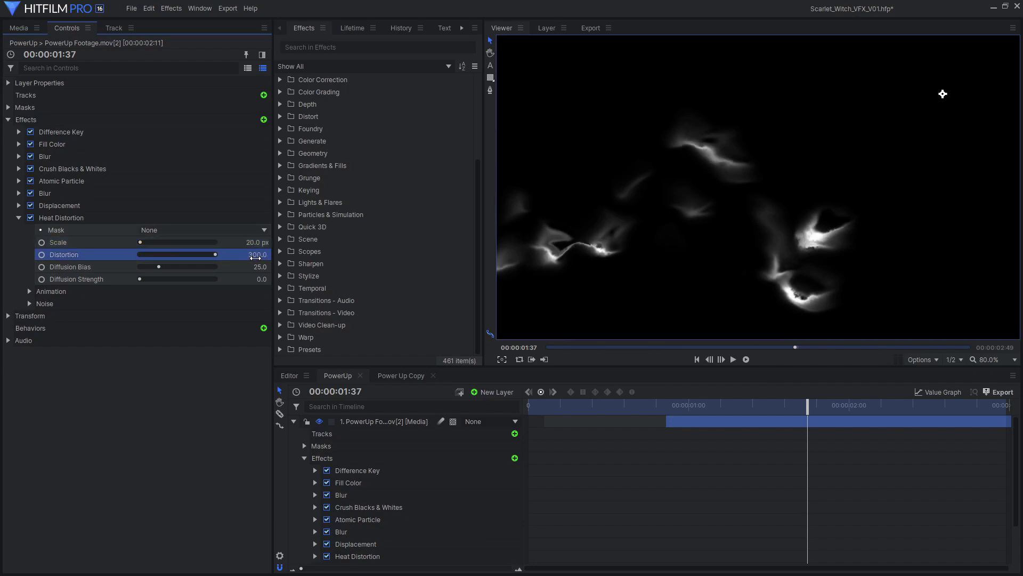
{"action": "left_click", "coordinate": [30, 218]}
{"action": "left_click", "coordinate": [30, 218]}
{"action": "left_click", "coordinate": [18, 217]}
Step: Add a Color Vibrance effect to the particle layer and set its color to red (255, 0, 40)
{"action": "left_click", "coordinate": [263, 119]}
{"action": "type", "text": "color vib"}
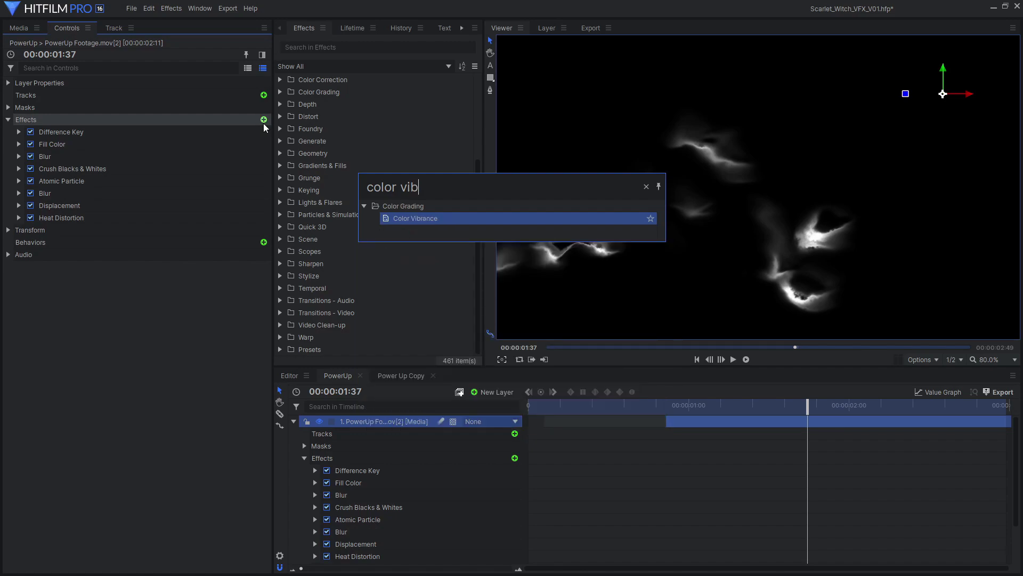
{"action": "double_click", "coordinate": [465, 217]}
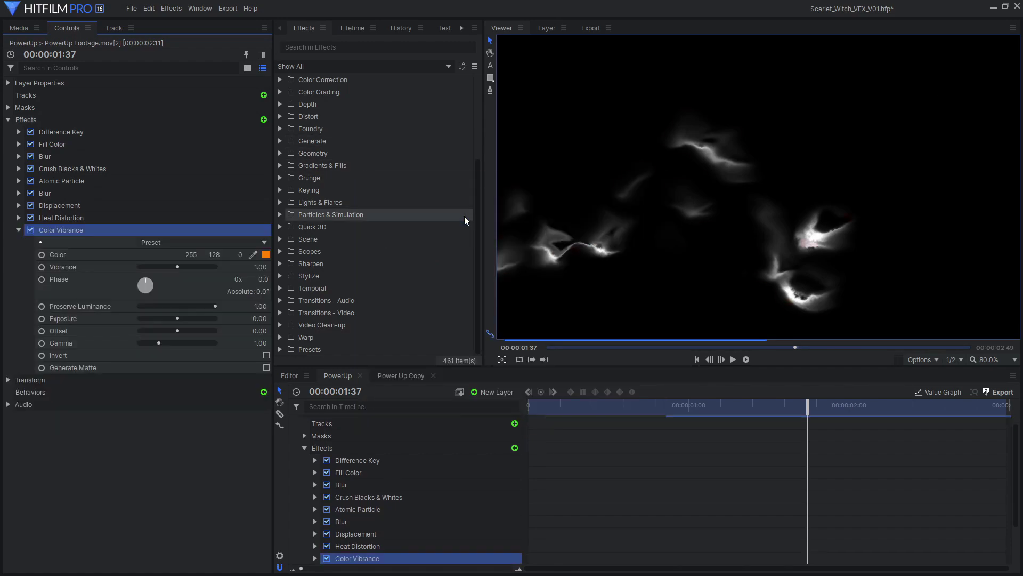
{"action": "left_click", "coordinate": [266, 257]}
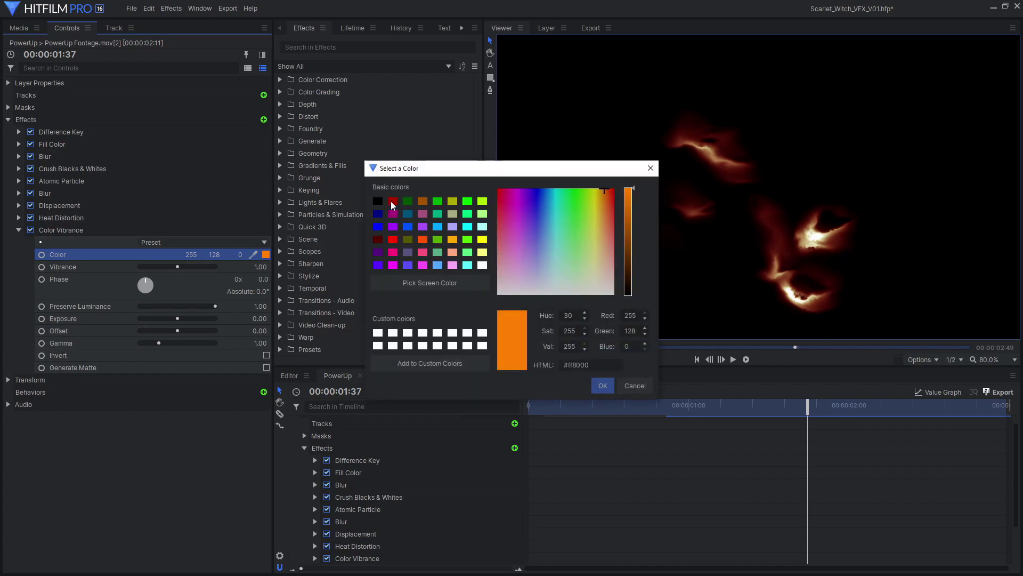
{"action": "left_click", "coordinate": [393, 200]}
{"action": "key", "text": "Return"}
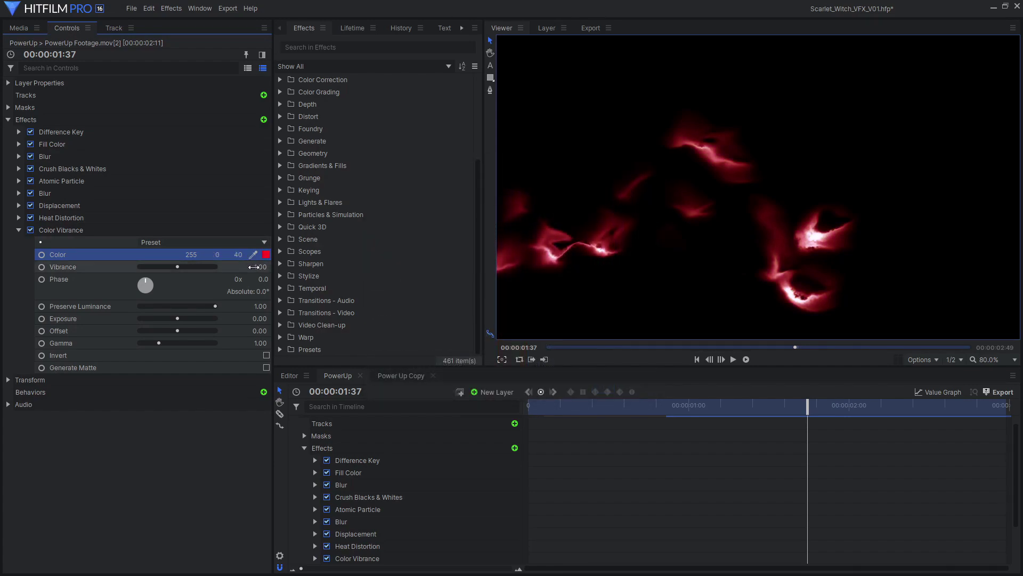
Step: Set the Color Vibrance effect's Vibrance to 1.5 and its Exposure to 1
{"action": "left_click", "coordinate": [257, 267]}
{"action": "type", "text": "1"}
{"action": "key", "text": "Return"}
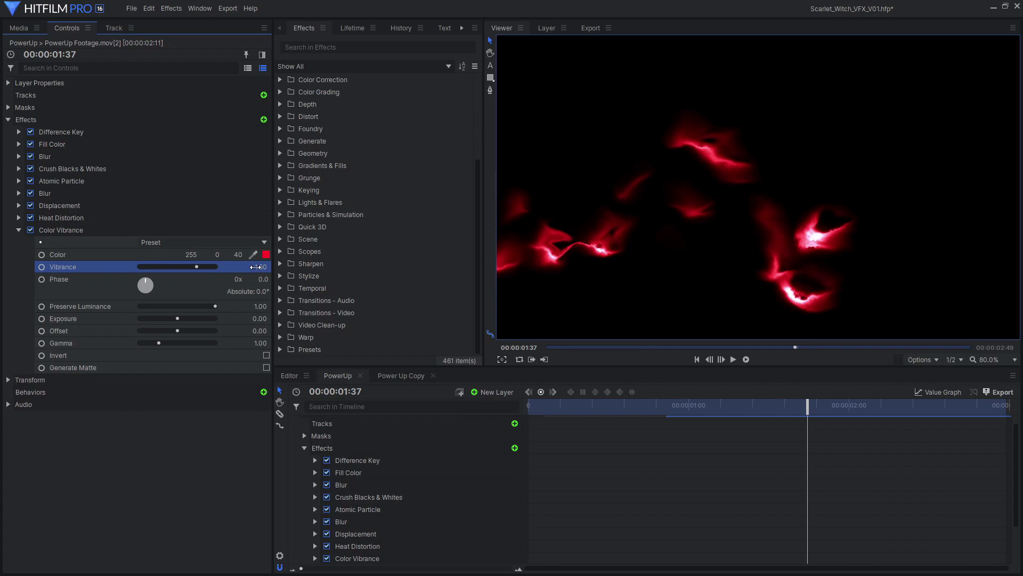
{"action": "left_click", "coordinate": [258, 317]}
{"action": "type", "text": "1"}
{"action": "key", "text": "Return"}
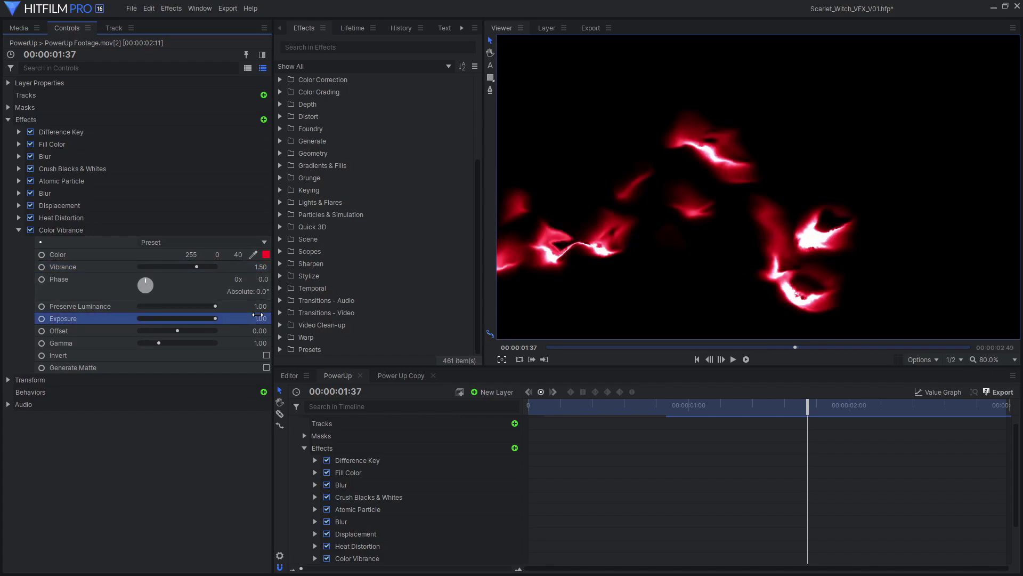
Step: Add a Glow effect to the particle layer and set its blend to Add
{"action": "type", "text": "glow"}
{"action": "left_click", "coordinate": [449, 304]}
{"action": "left_click", "coordinate": [232, 292]}
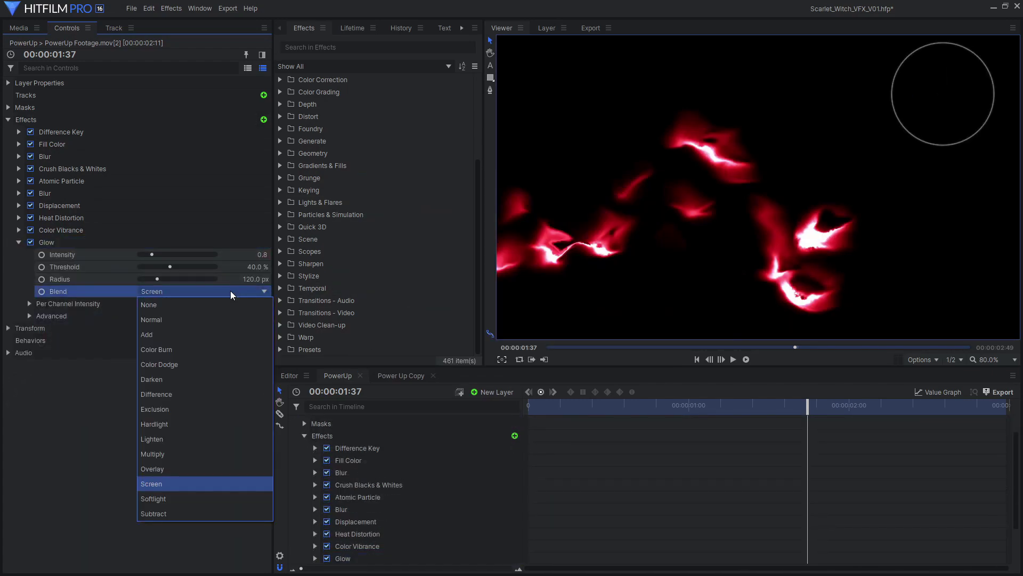
{"action": "left_click", "coordinate": [194, 334]}
Step: Set the Glow's Intensity to 2, Threshold to 20% and Radius to 50 px
{"action": "left_click", "coordinate": [255, 255]}
{"action": "type", "text": "2"}
{"action": "key", "text": "Return"}
{"action": "left_click", "coordinate": [259, 267]}
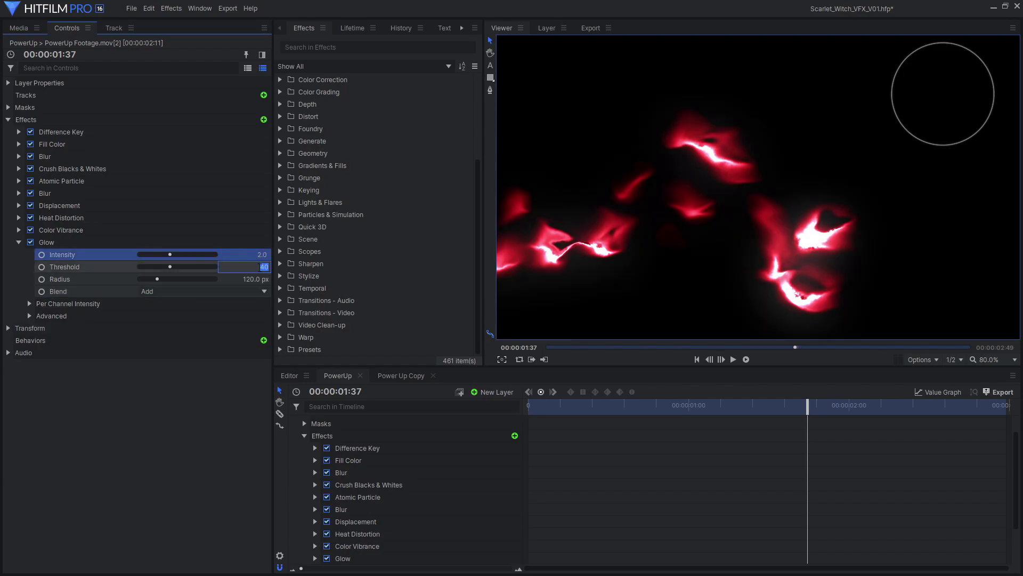
{"action": "type", "text": "20"}
{"action": "key", "text": "Return"}
{"action": "left_click", "coordinate": [254, 279]}
{"action": "type", "text": "50"}
{"action": "key", "text": "Return"}
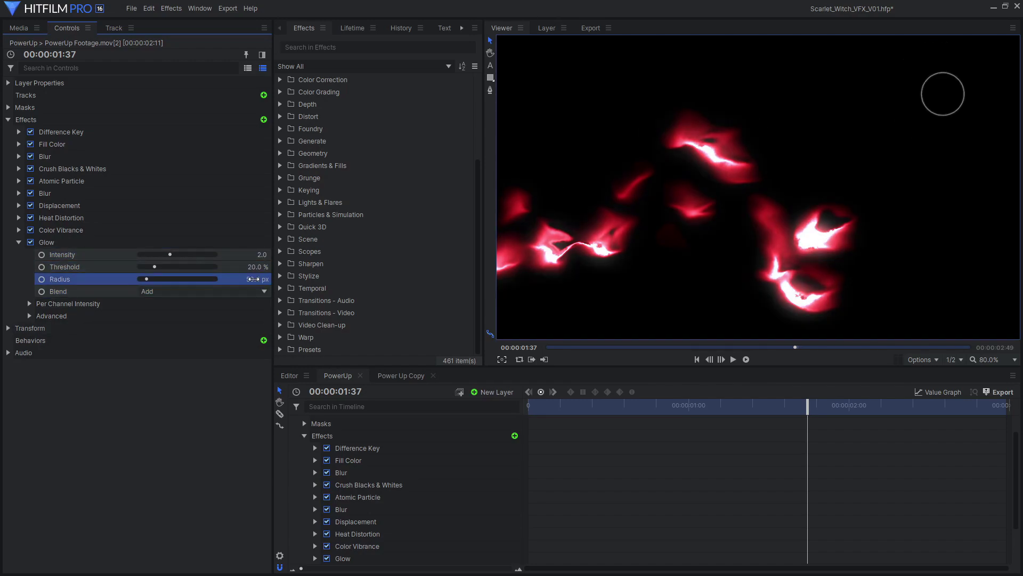
Step: Set the Glow's per-channel intensity to 2 for Red and 0.5 for Green, and lower the Blue value
{"action": "left_click", "coordinate": [30, 303]}
{"action": "left_click", "coordinate": [260, 316]}
{"action": "type", "text": "2"}
{"action": "key", "text": "Return"}
{"action": "left_click", "coordinate": [260, 328]}
{"action": "type", "text": "0.5"}
{"action": "key", "text": "Return"}
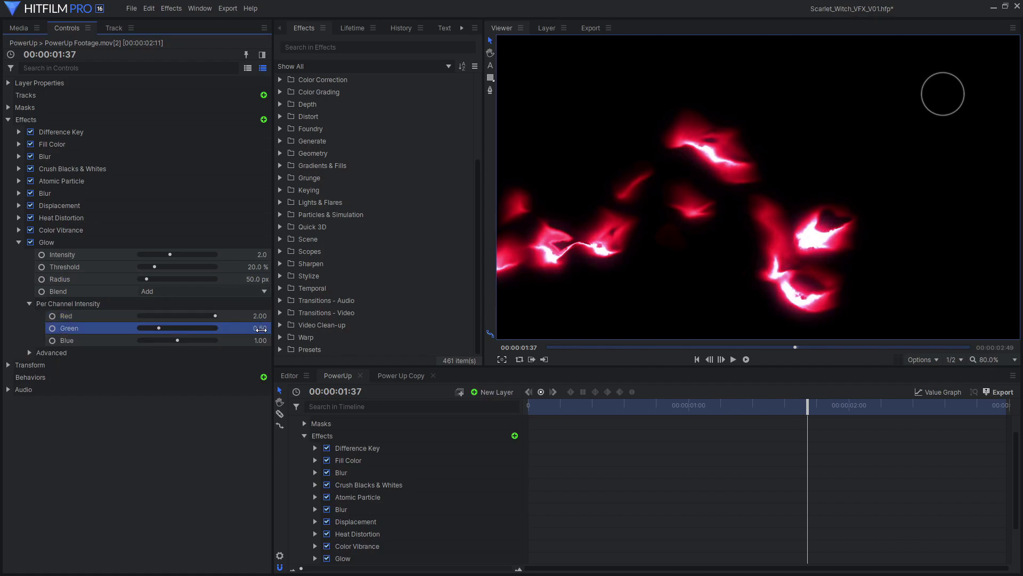
{"action": "left_click", "coordinate": [160, 340]}
{"action": "left_click", "coordinate": [19, 242]}
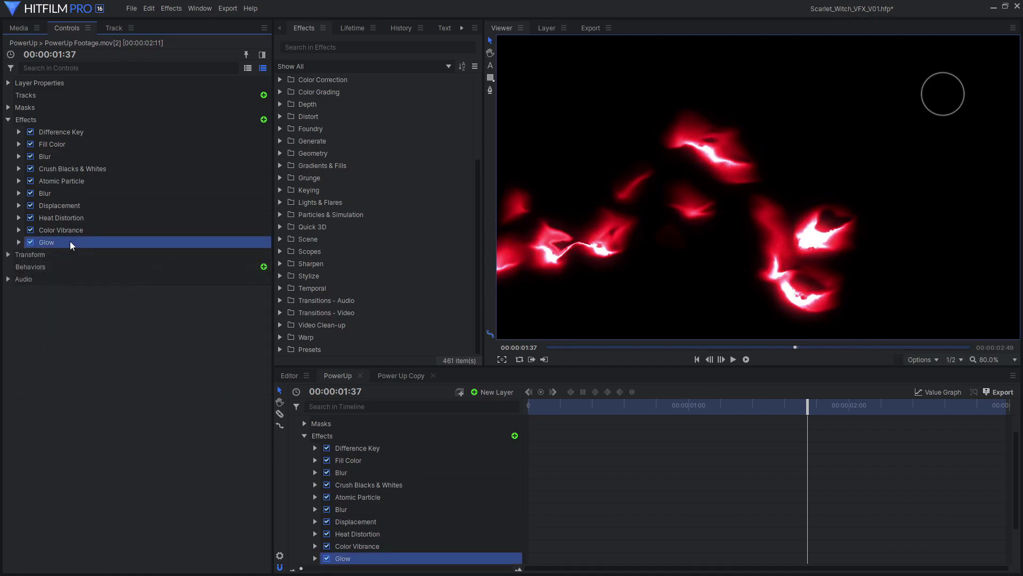
Step: Duplicate the Glow effect and set the copy's radius to 200 px
{"action": "key", "text": "ctrl+d"}
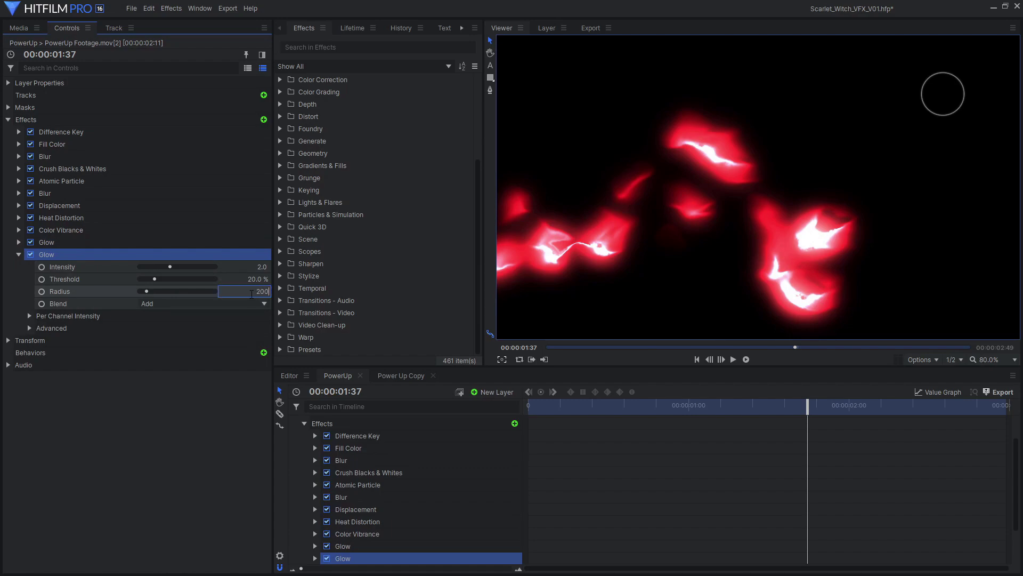
{"action": "key", "text": "Return"}
{"action": "left_click", "coordinate": [294, 423]}
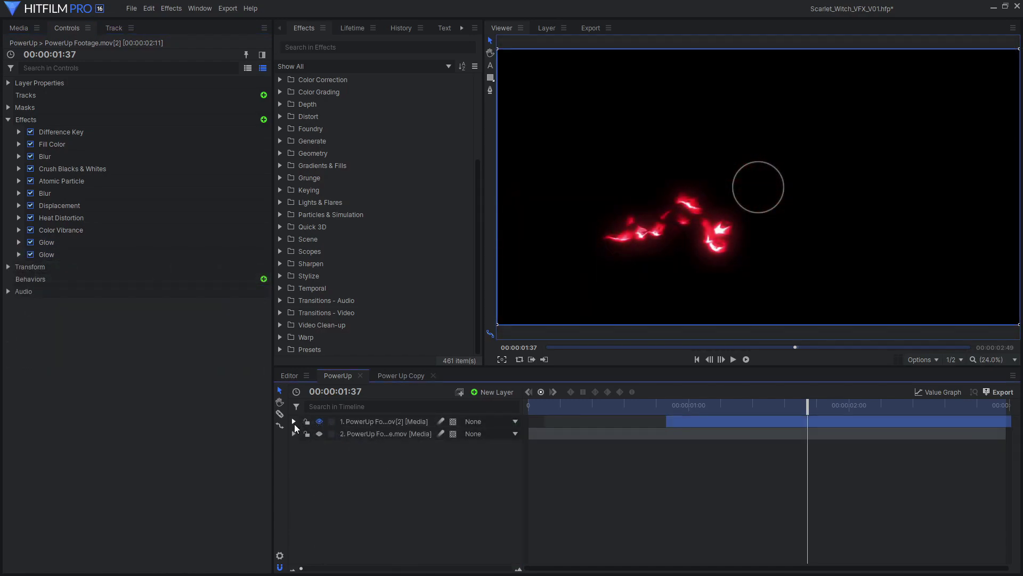
Step: Show the original footage layer, change the blend mode of the particle layer above it, and play back the composite
{"action": "left_click", "coordinate": [319, 433]}
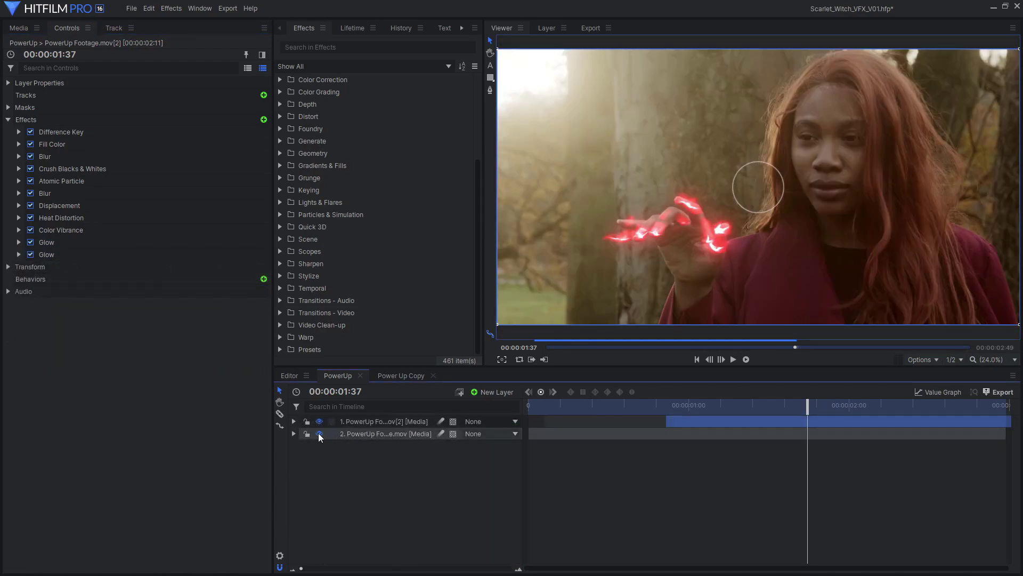
{"action": "left_click", "coordinate": [369, 423]}
{"action": "right_click", "coordinate": [368, 423]}
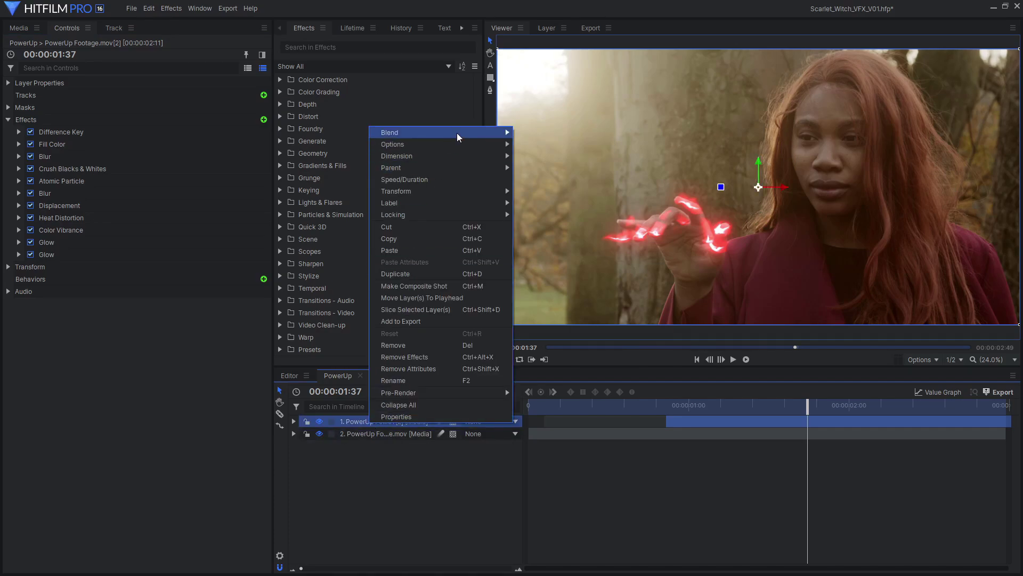
{"action": "mouse_move", "coordinate": [456, 132]}
{"action": "left_click", "coordinate": [539, 143]}
{"action": "key", "text": "space"}
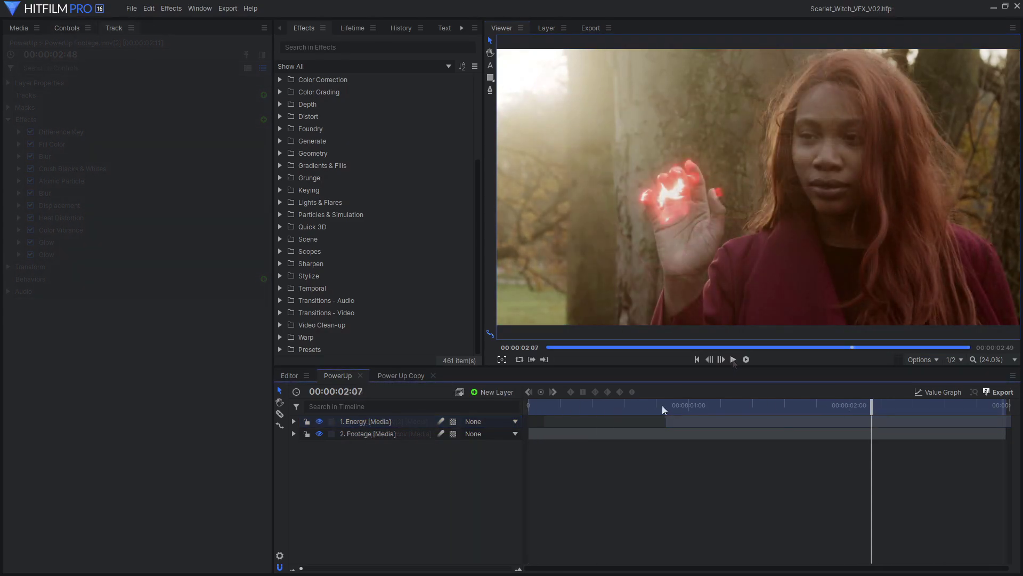
Step: Add a new point layer and rename it Hand Tracker
{"action": "left_click", "coordinate": [495, 391]}
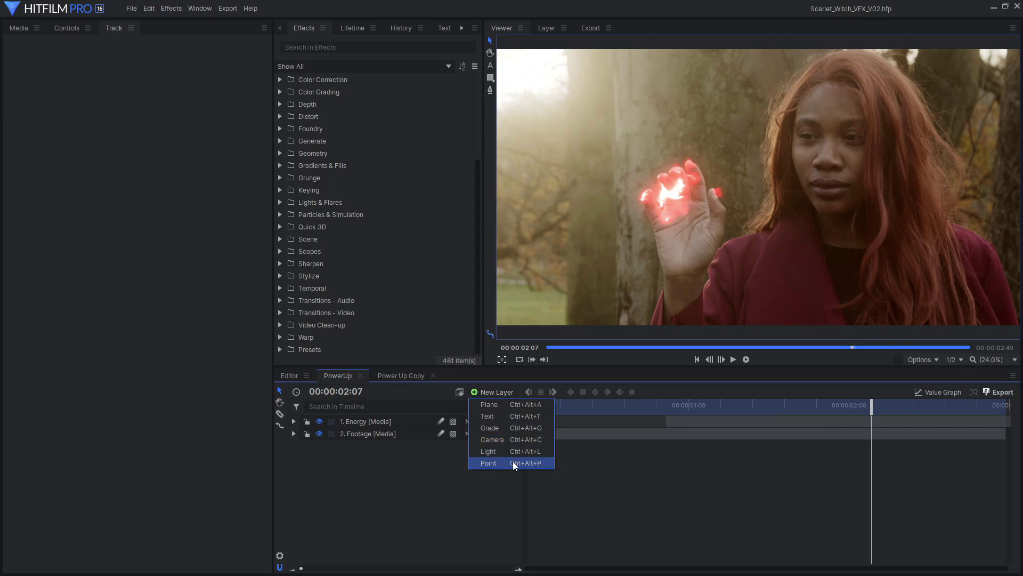
{"action": "left_click", "coordinate": [493, 462]}
{"action": "right_click", "coordinate": [408, 421]}
{"action": "left_click", "coordinate": [421, 405]}
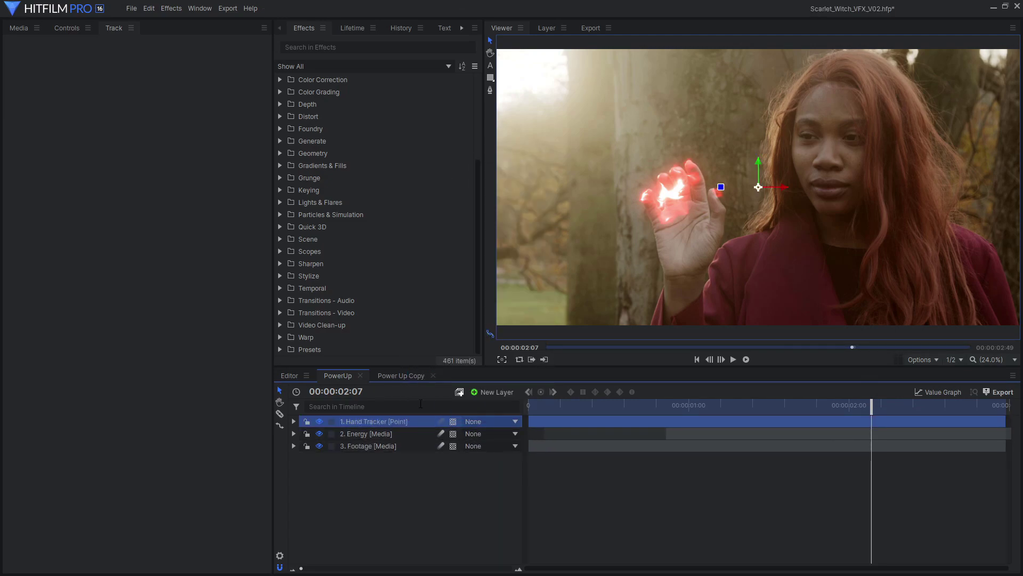
Step: Add a single-point tracker to the Footage layer and fit its feature box over the creases of the palm
{"action": "left_click", "coordinate": [409, 445]}
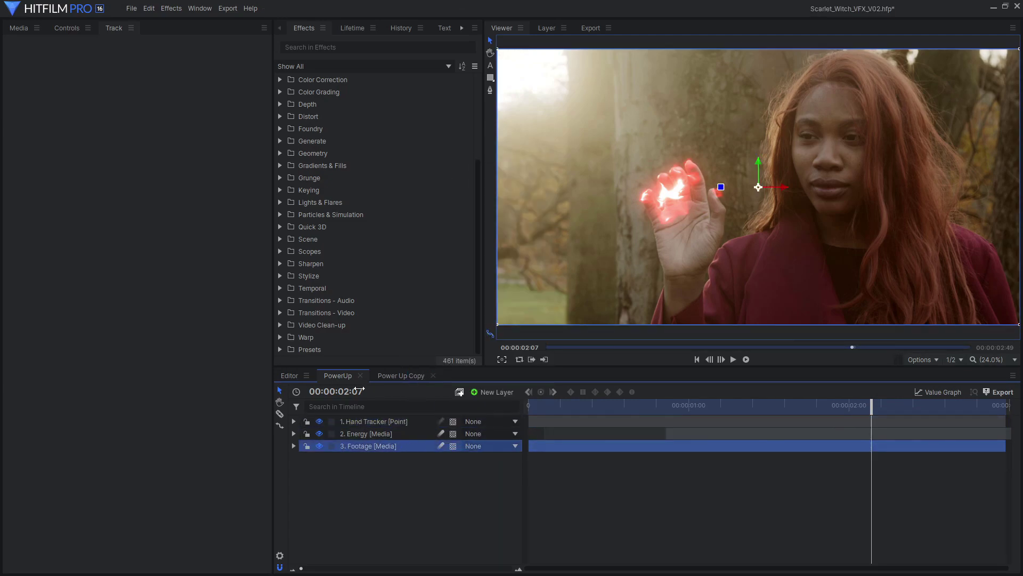
{"action": "left_click", "coordinate": [67, 30]}
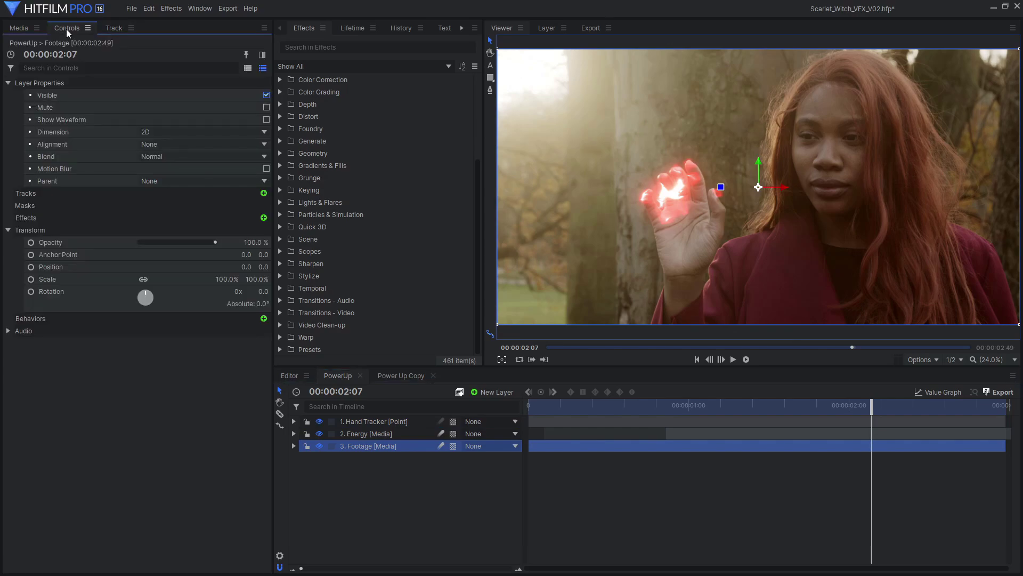
{"action": "left_click", "coordinate": [264, 193]}
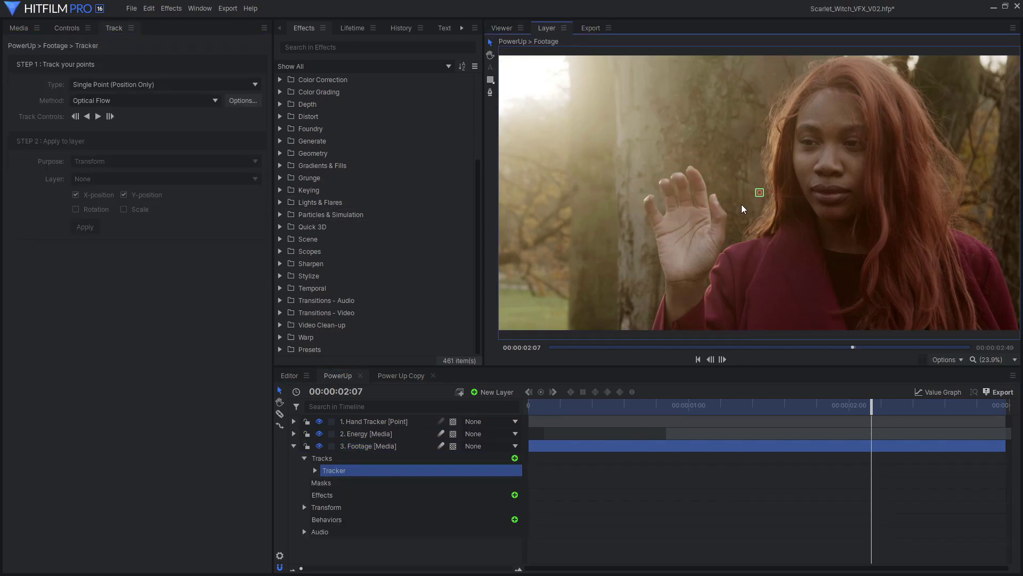
{"action": "scroll", "coordinate": [761, 196], "scroll_direction": "up", "scroll_amount": 3}
{"action": "scroll", "coordinate": [761, 197], "scroll_direction": "up", "scroll_amount": 2}
{"action": "left_click_drag", "start_coordinate": [763, 195], "coordinate": [736, 290]}
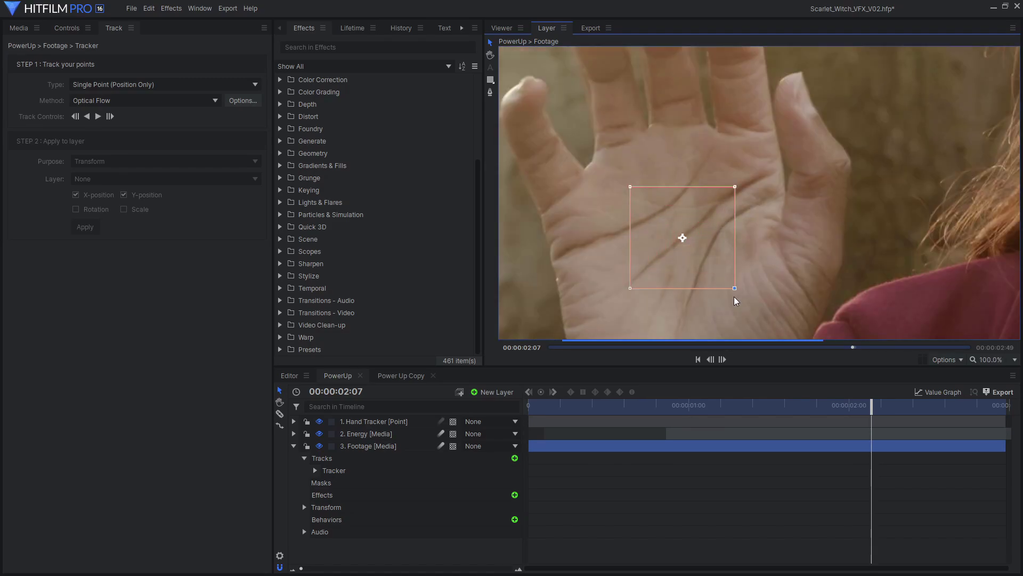
Step: Track the palm through the shot and apply its X and Y position to the Hand Tracker layer
{"action": "left_click_drag", "start_coordinate": [993, 406], "coordinate": [873, 406]}
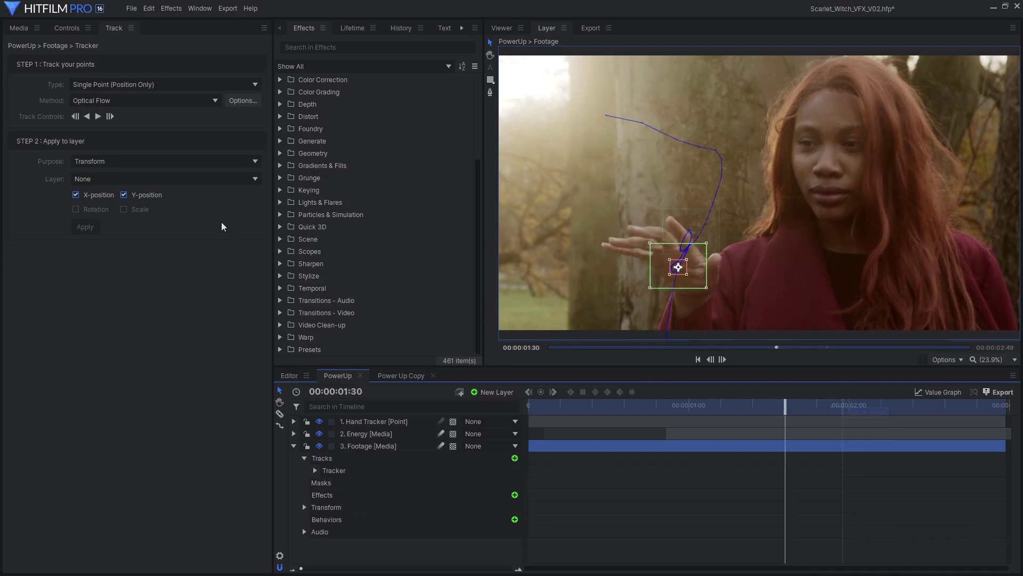
{"action": "left_click", "coordinate": [190, 179]}
{"action": "left_click", "coordinate": [102, 207]}
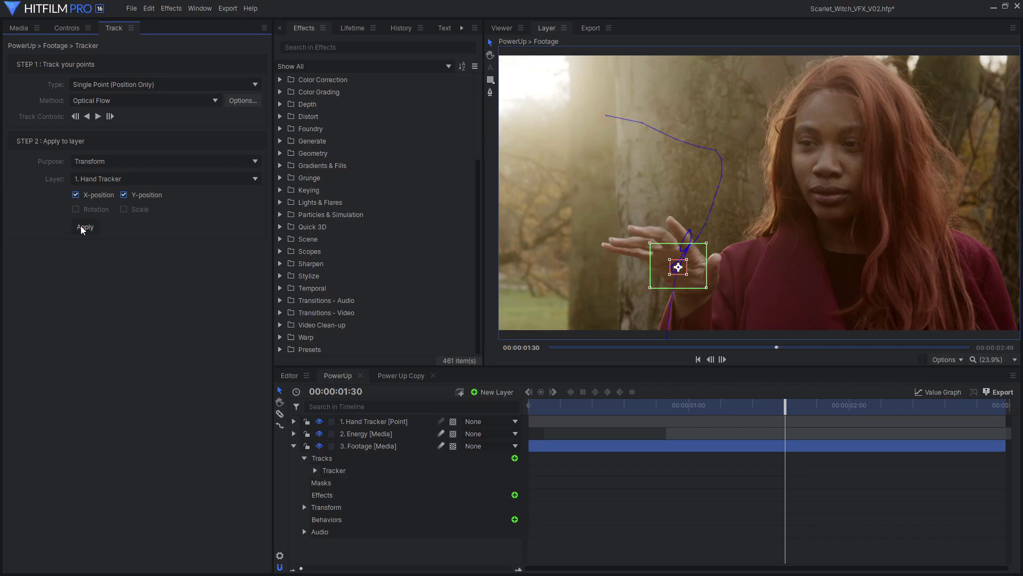
{"action": "left_click", "coordinate": [502, 28]}
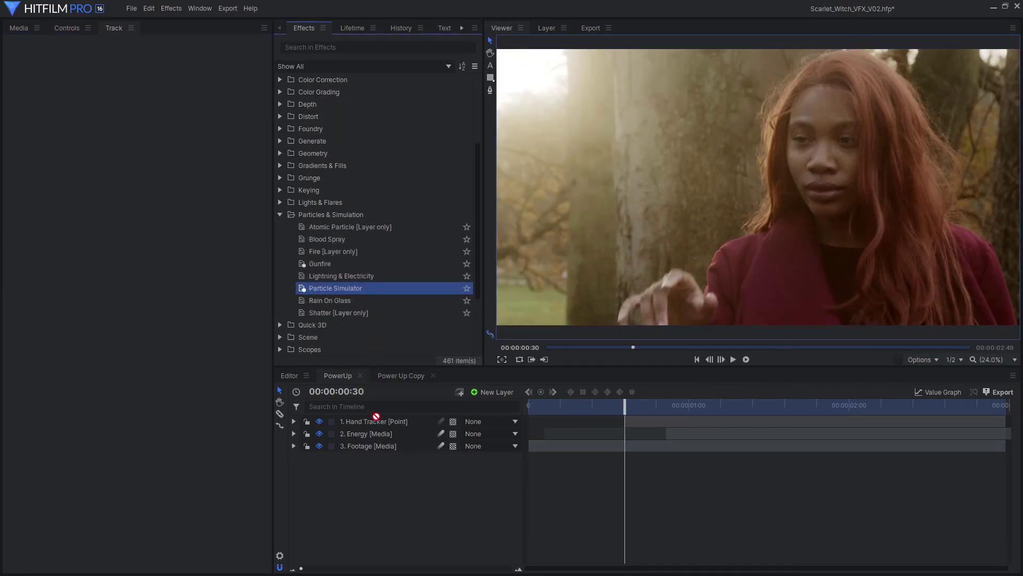
Step: Add a Particle Simulator as the topmost layer and attach its emitter shape to the Hand Tracker layer
{"action": "left_click_drag", "start_coordinate": [375, 416], "coordinate": [375, 418]}
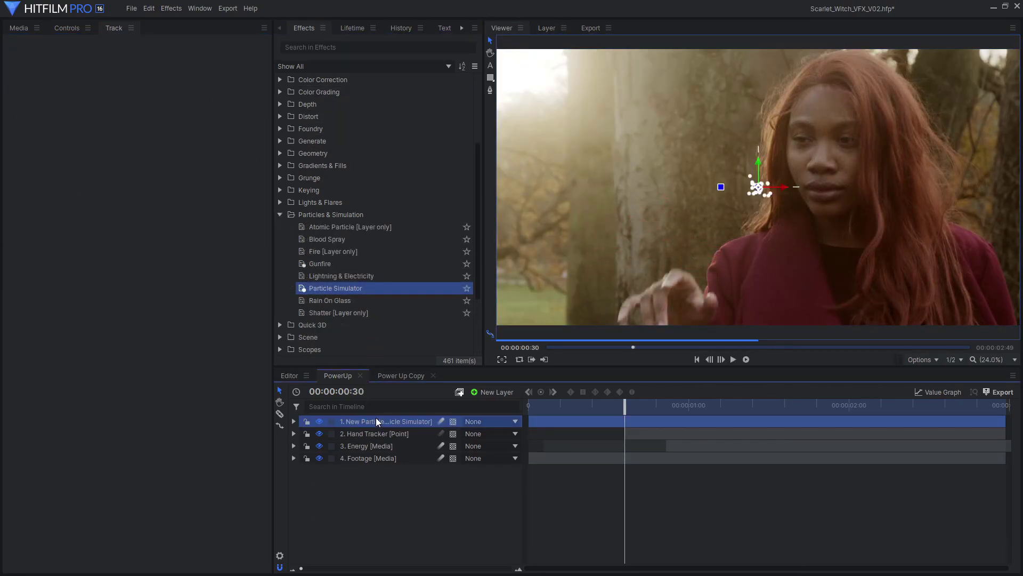
{"action": "left_click", "coordinate": [68, 27]}
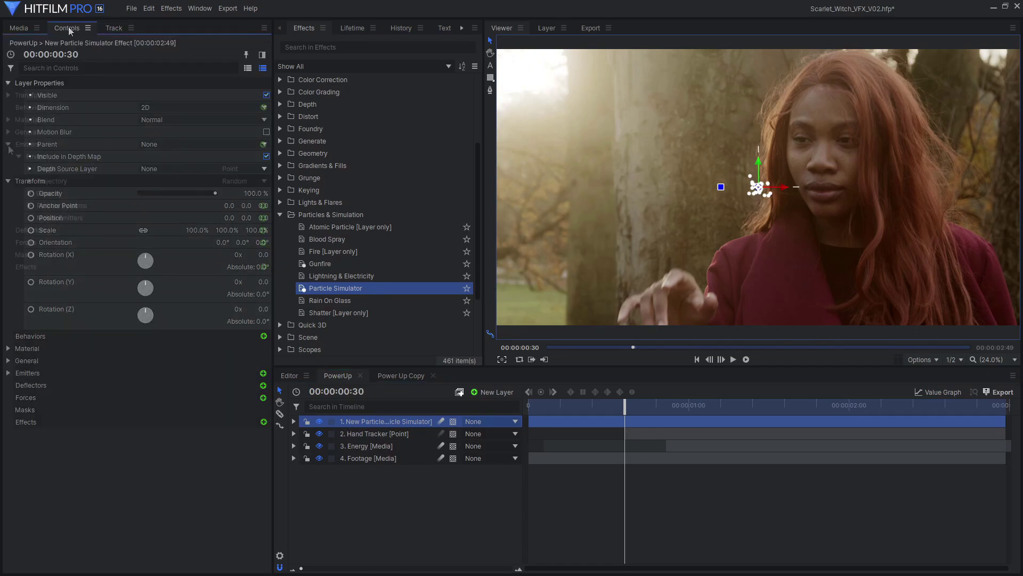
{"action": "left_click", "coordinate": [29, 168]}
{"action": "left_click", "coordinate": [175, 183]}
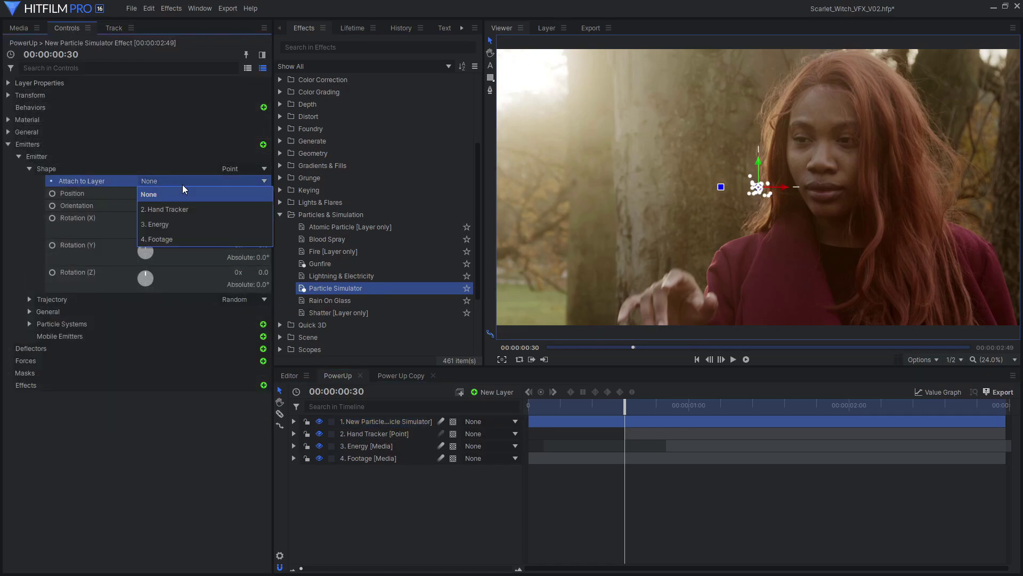
{"action": "left_click", "coordinate": [189, 209]}
Step: Trim the particle layer to start at 00:00:01:48 and hide the Energy layer
{"action": "left_click_drag", "start_coordinate": [625, 405], "coordinate": [843, 411]}
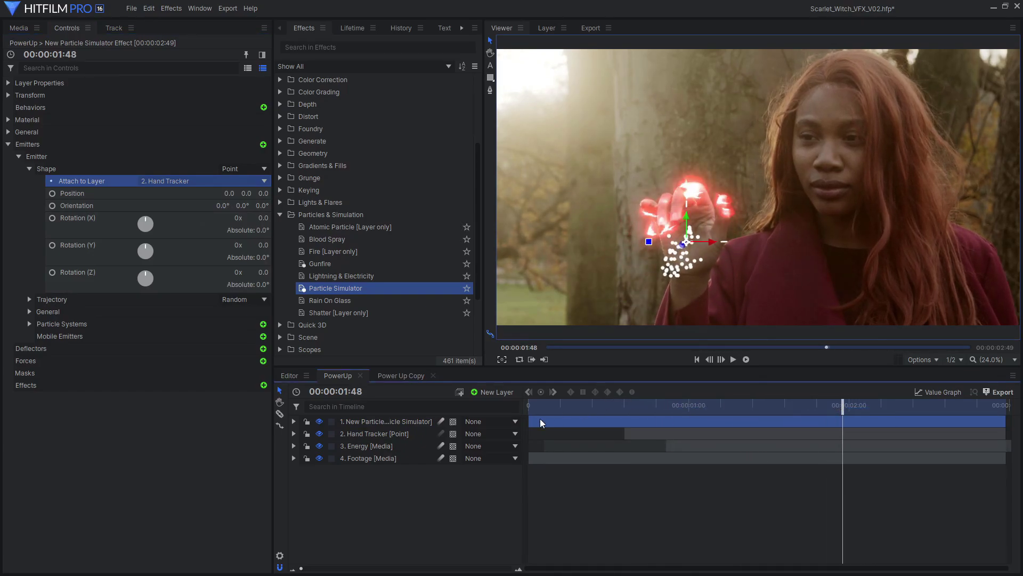
{"action": "left_click_drag", "start_coordinate": [529, 422], "coordinate": [926, 412]}
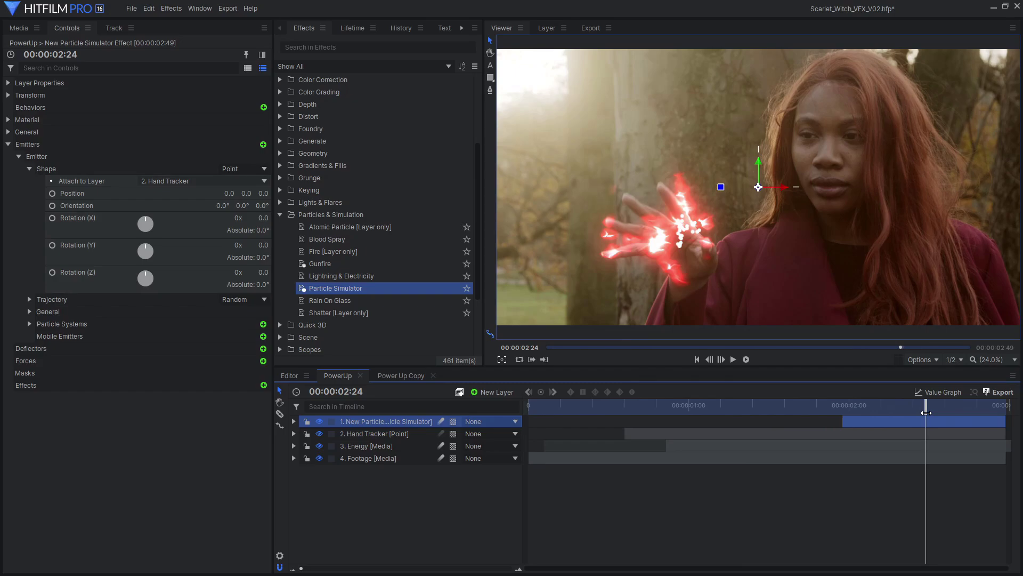
{"action": "left_click", "coordinate": [319, 446]}
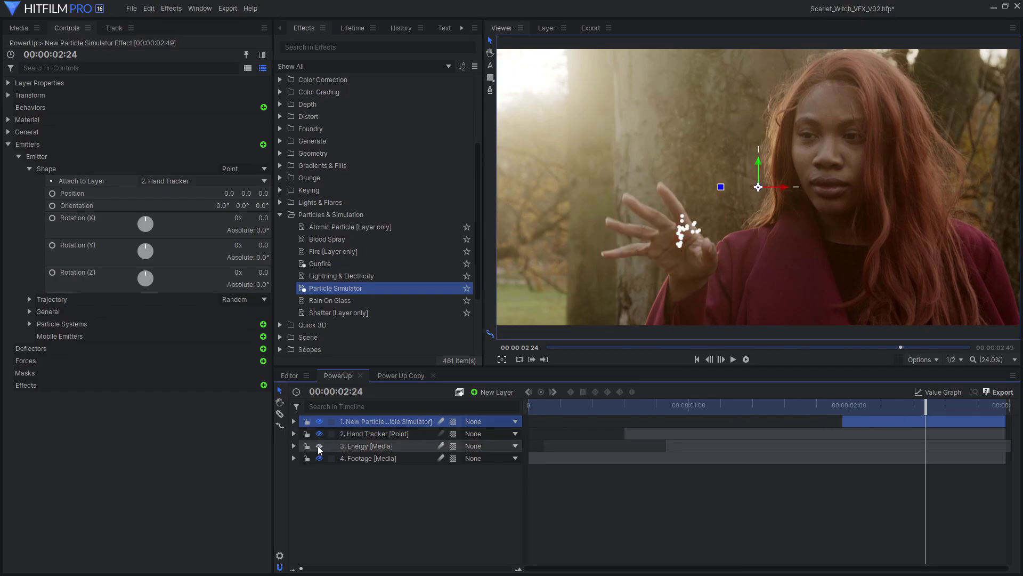
Step: Set the particle system's movement Speed to 2000 and Life to 0.2 s
{"action": "left_click", "coordinate": [30, 324]}
{"action": "left_click", "coordinate": [52, 384]}
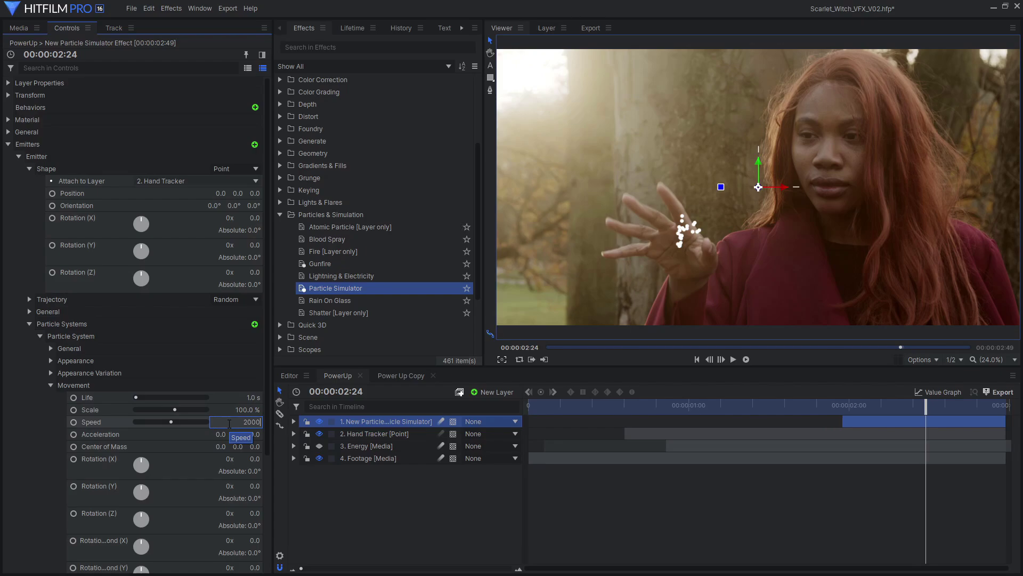
{"action": "key", "text": "Return"}
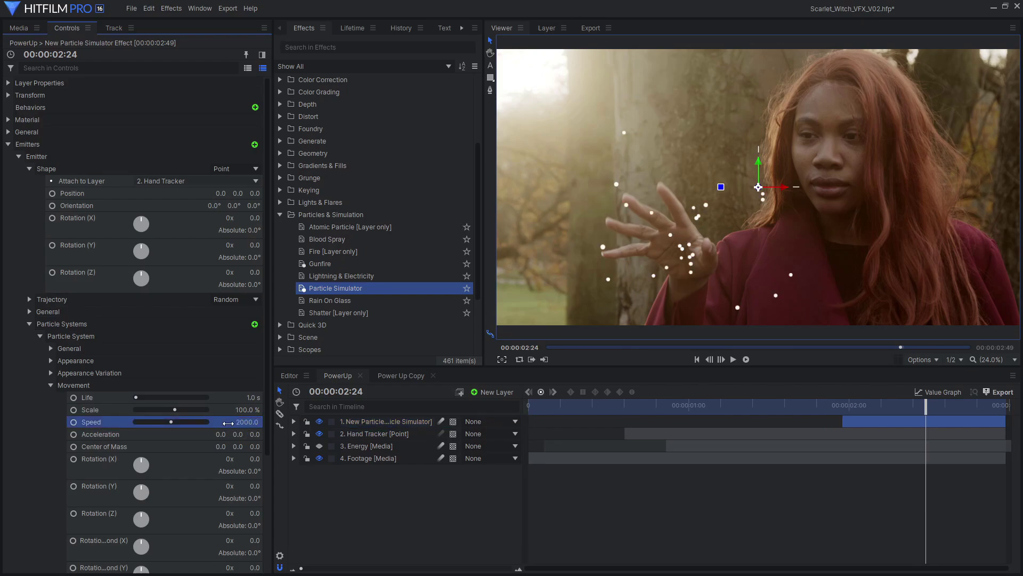
{"action": "left_click", "coordinate": [257, 392]}
{"action": "type", "text": "0.2"}
{"action": "key", "text": "Return"}
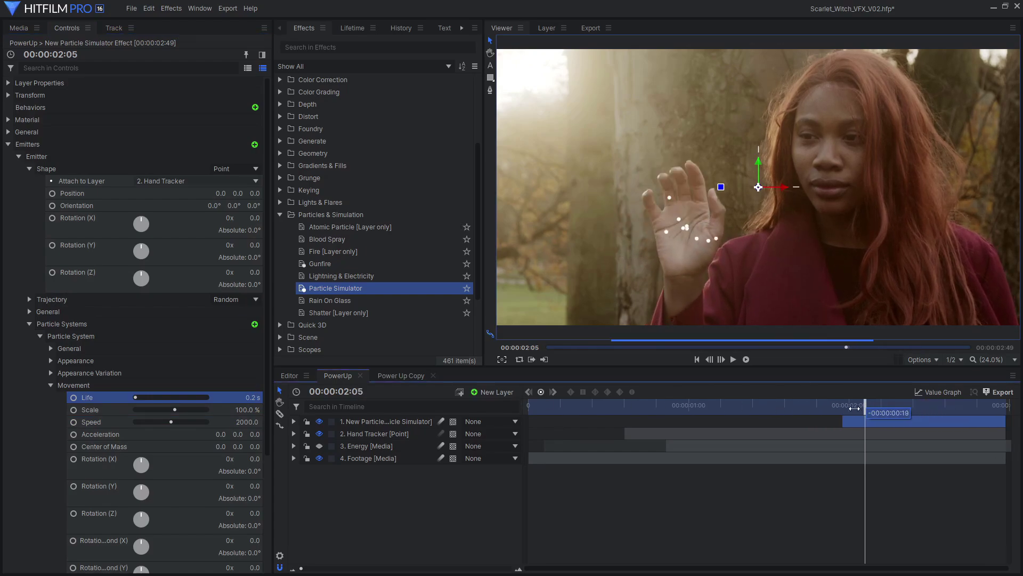
Step: Give the particles the built-in Aurora Borealis texture and enable Align to Motion
{"action": "left_click", "coordinate": [52, 361]}
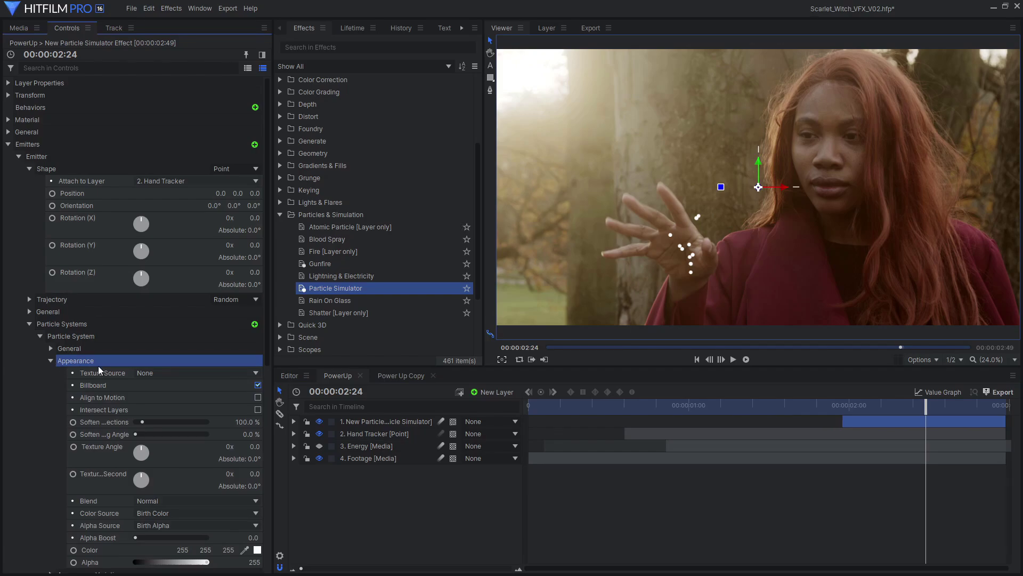
{"action": "left_click", "coordinate": [166, 375]}
{"action": "left_click", "coordinate": [167, 413]}
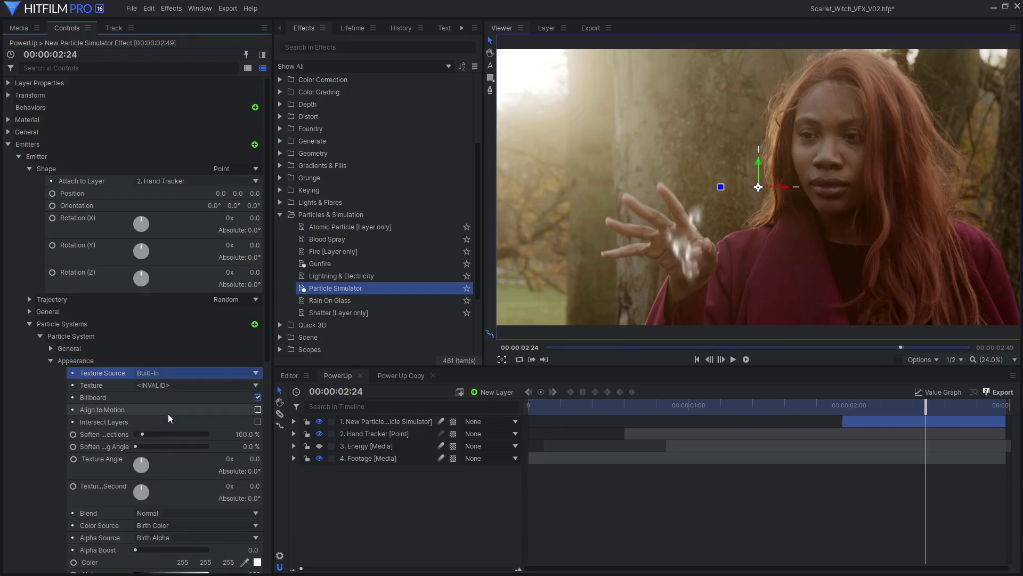
{"action": "left_click", "coordinate": [187, 385]}
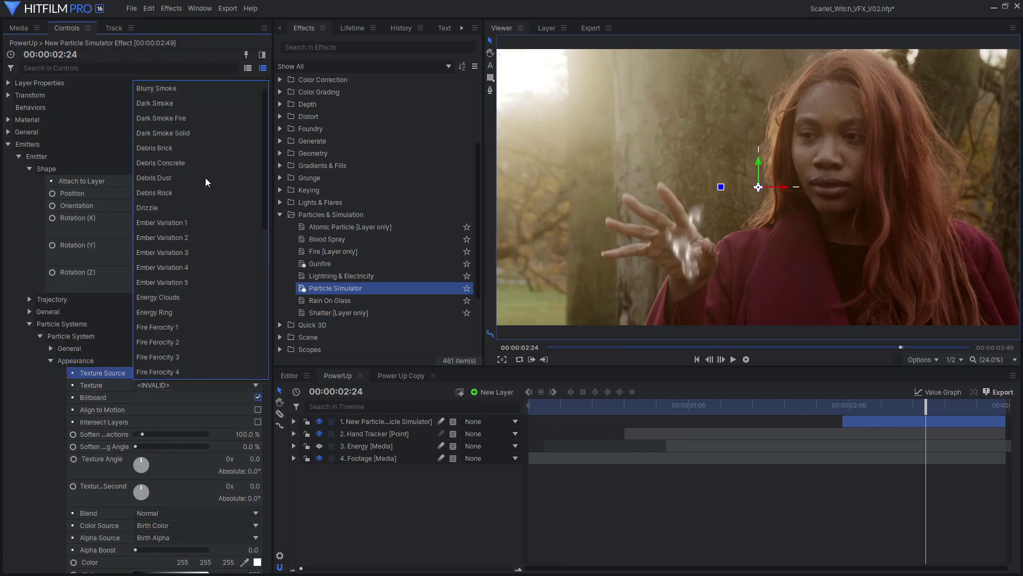
{"action": "left_click", "coordinate": [207, 91]}
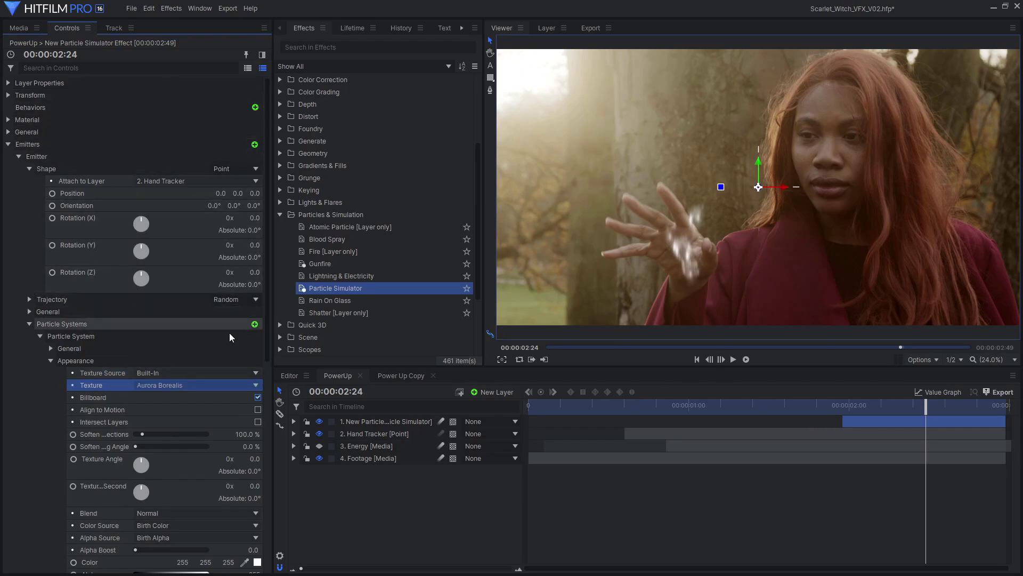
{"action": "left_click", "coordinate": [258, 409]}
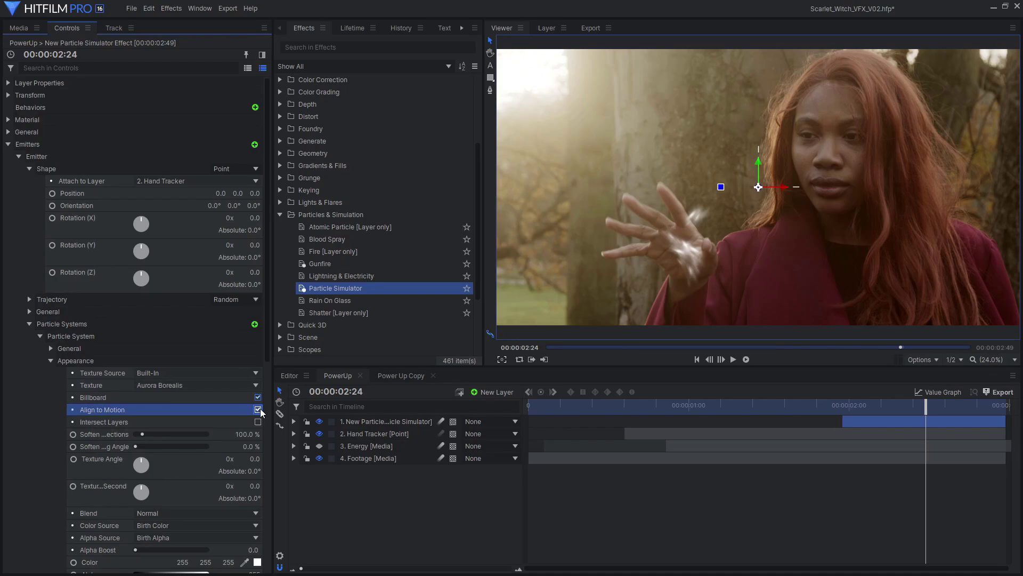
{"action": "left_click_drag", "start_coordinate": [804, 409], "coordinate": [916, 409]}
Step: Set the particle appearance's Blend mode to Add
{"action": "scroll", "coordinate": [160, 411], "scroll_direction": "down", "scroll_amount": 3}
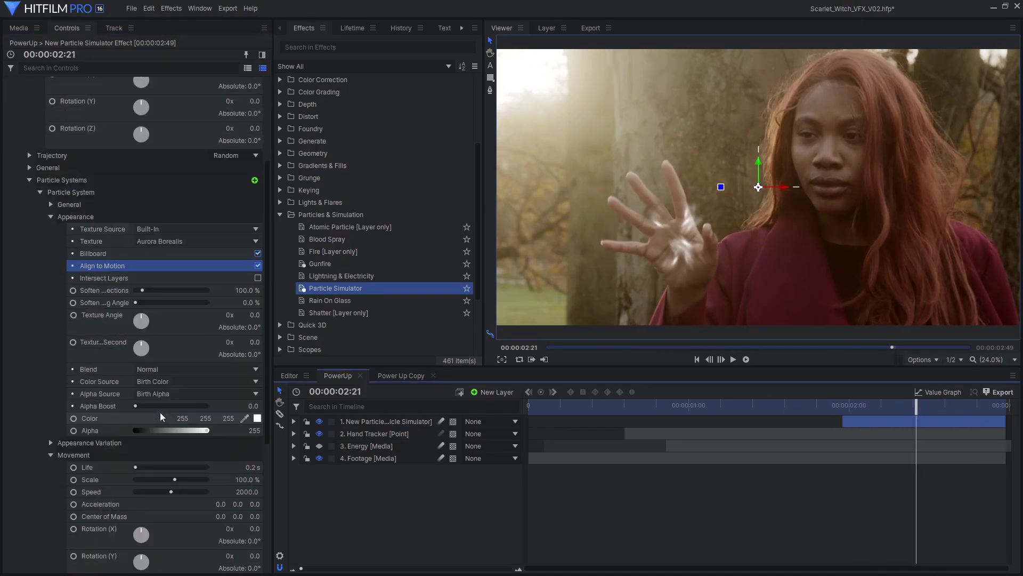
{"action": "left_click", "coordinate": [197, 372]}
{"action": "left_click", "coordinate": [186, 393]}
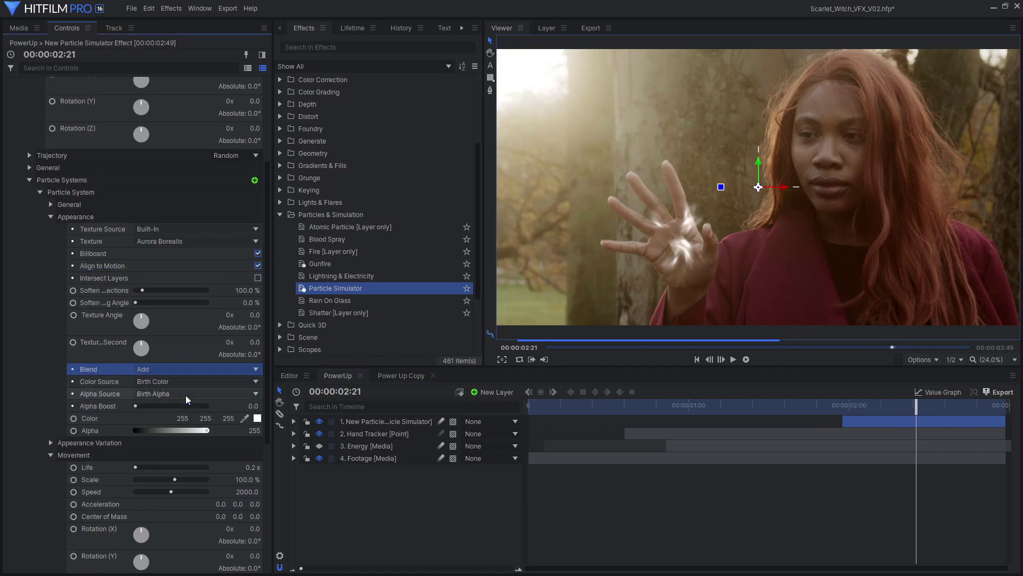
Step: Set the particle system's Particles Per Second to 500 and keyframe it at 00:00:01:48
{"action": "left_click", "coordinate": [51, 205]}
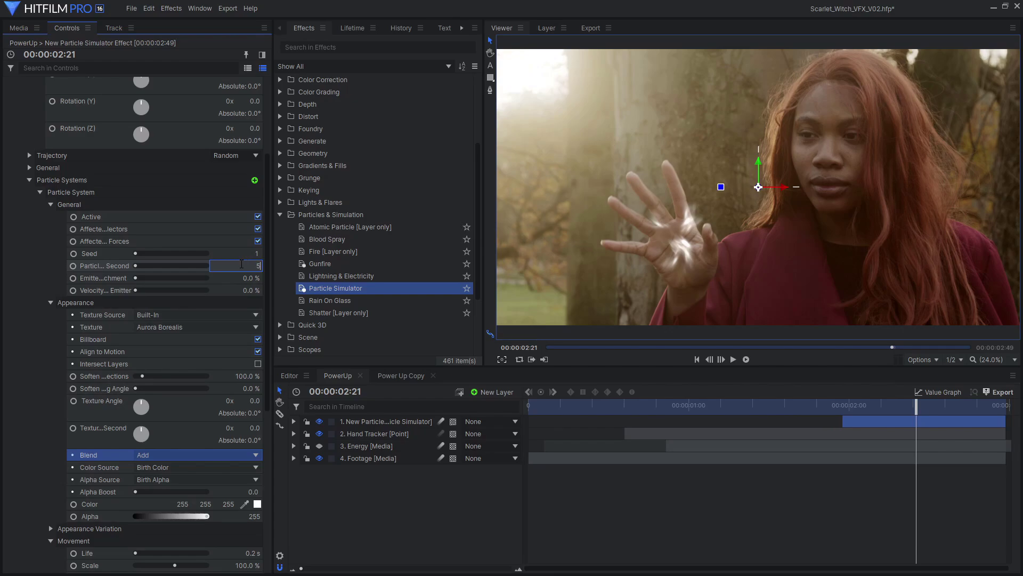
{"action": "key", "text": "Return"}
{"action": "double_click", "coordinate": [119, 267]}
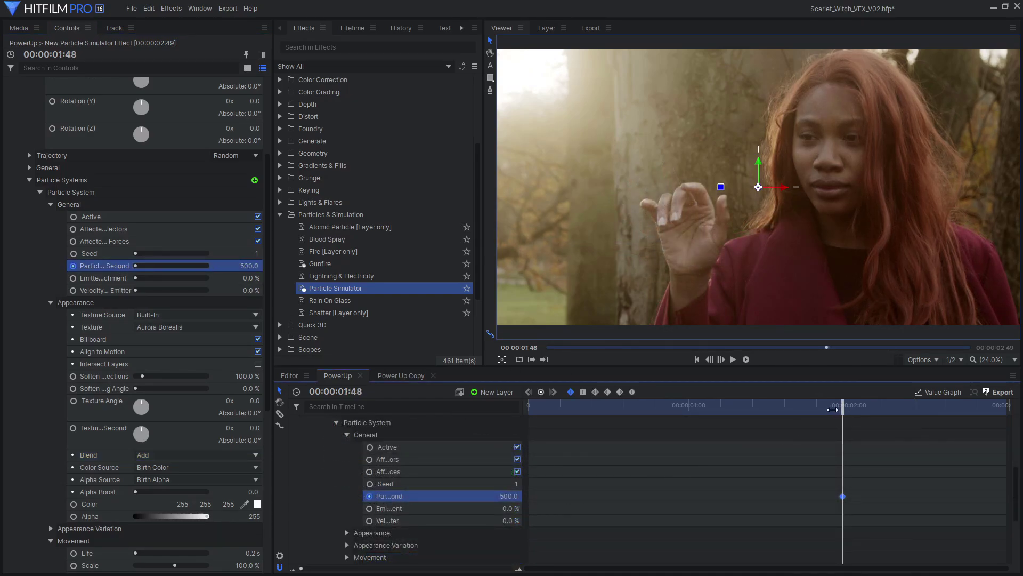
Step: Keyframe Particles Per Second to 1500 at 00:00:02:17 and enable motion blur on the particle layer
{"action": "left_click_drag", "start_coordinate": [832, 409], "coordinate": [901, 410]}
{"action": "double_click", "coordinate": [509, 496]}
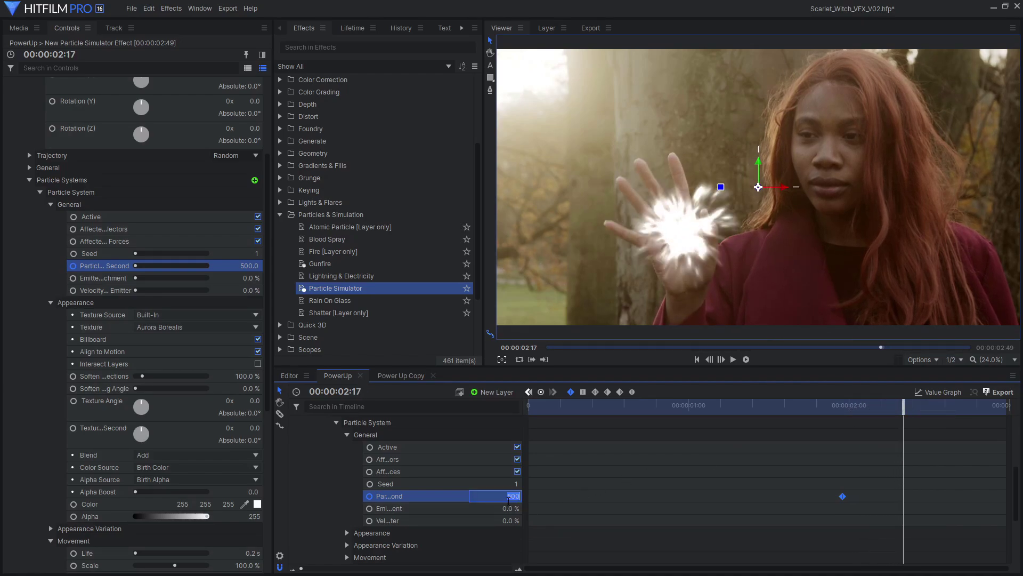
{"action": "key", "text": "Return"}
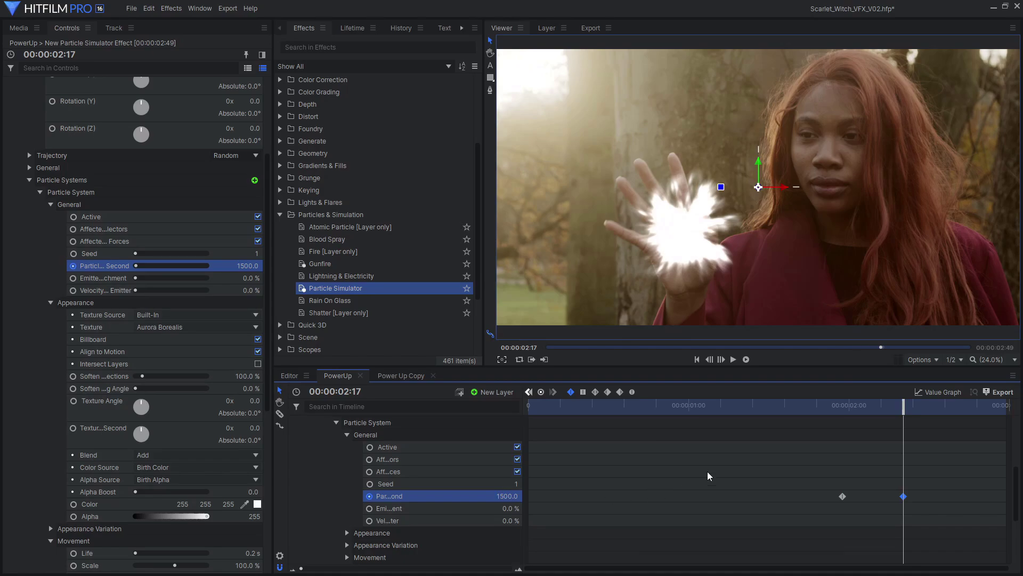
{"action": "key", "text": "space"}
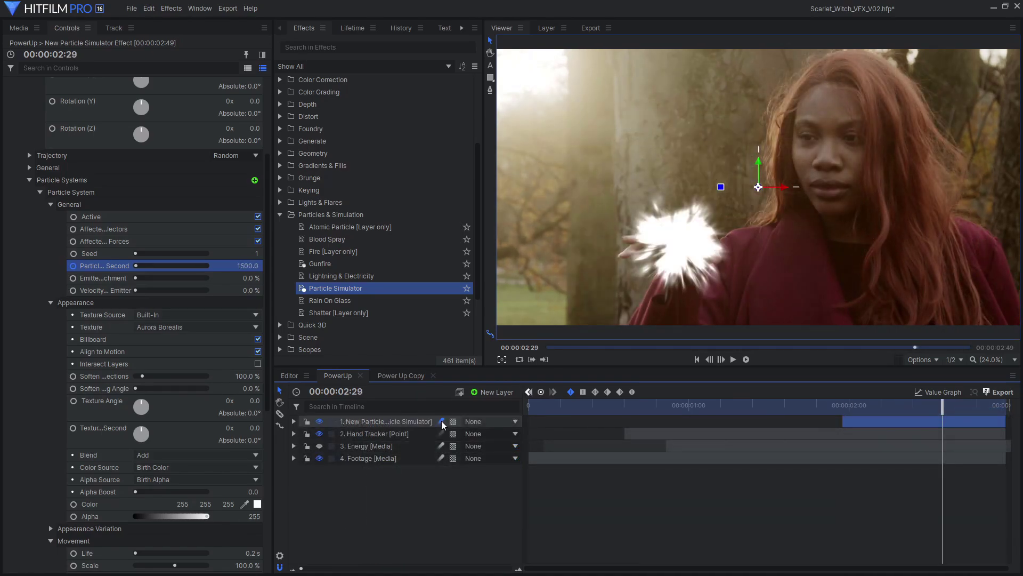
Step: Set the particle system's lifetime Alpha type to Gradient
{"action": "left_click", "coordinate": [344, 27]}
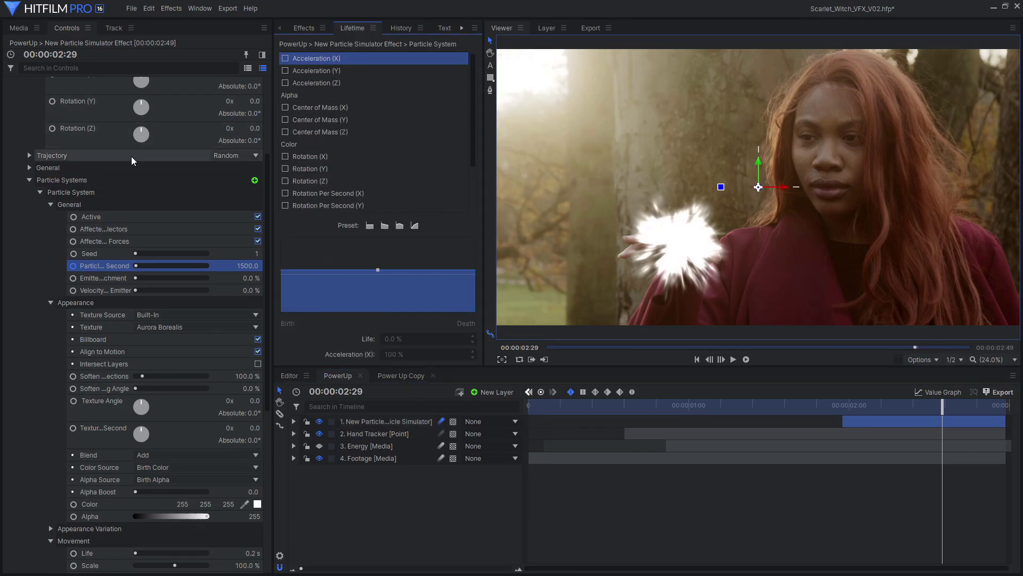
{"action": "left_click", "coordinate": [93, 192]}
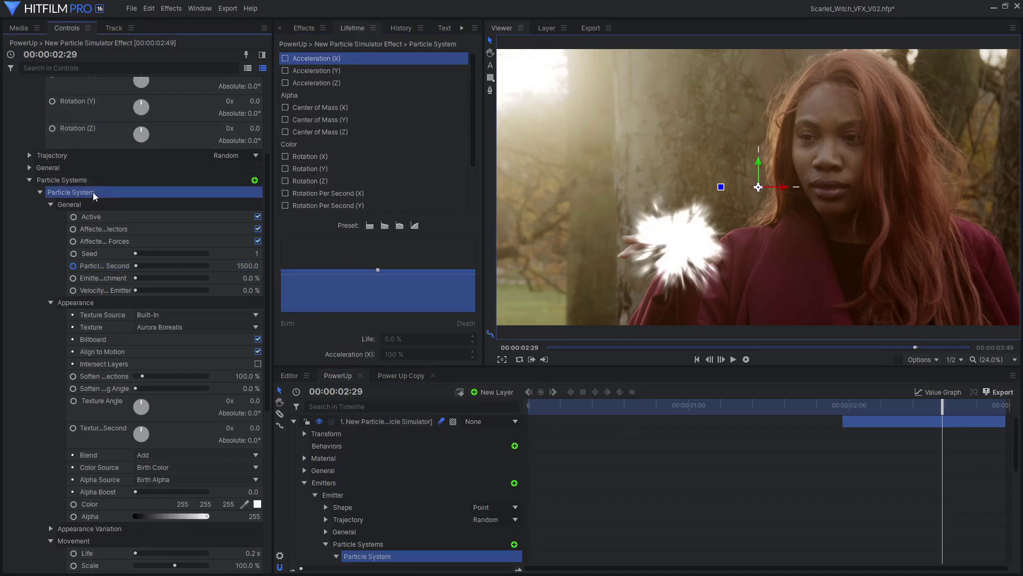
{"action": "left_click", "coordinate": [344, 95]}
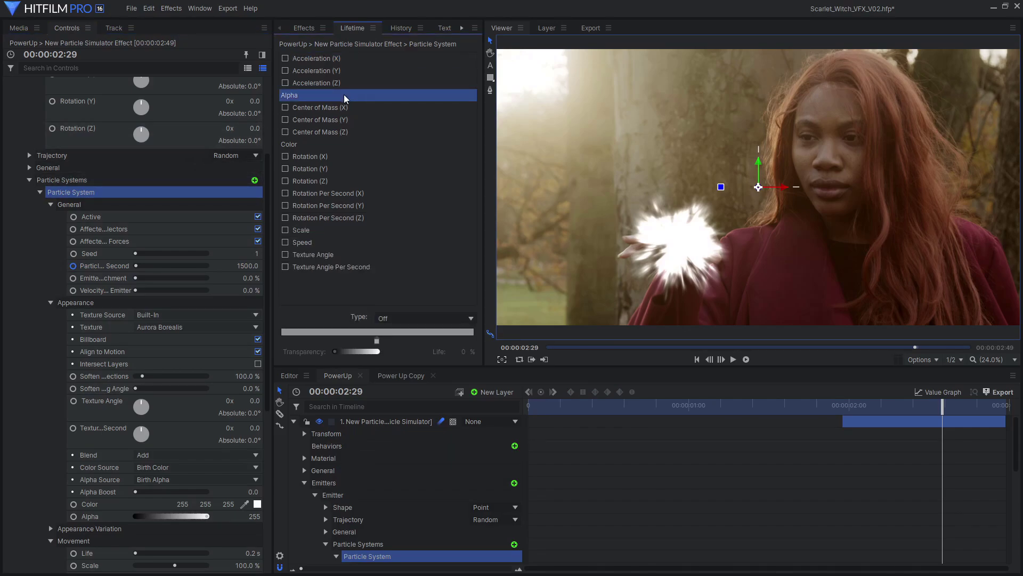
{"action": "left_click", "coordinate": [407, 318]}
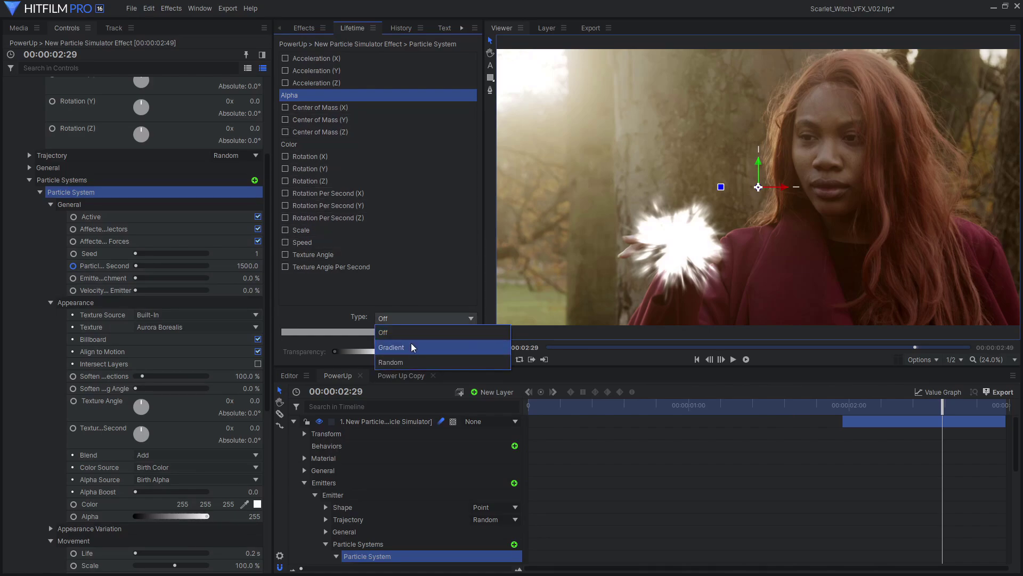
{"action": "left_click", "coordinate": [411, 343]}
Step: Shape the lifetime alpha gradient with transparent stops at birth and death and a semi-transparent stop at 50% life
{"action": "left_click", "coordinate": [328, 319]}
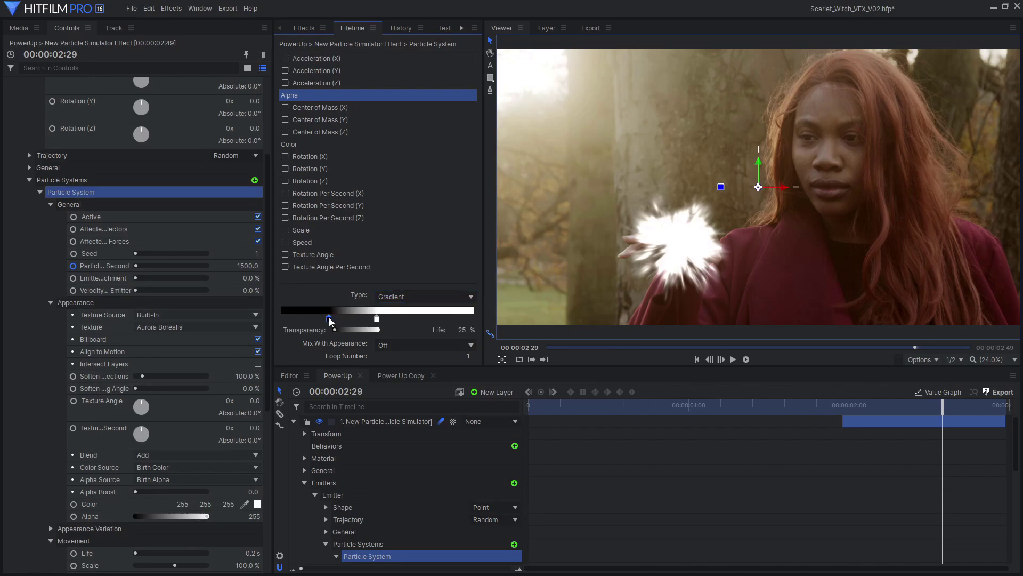
{"action": "left_click_drag", "start_coordinate": [427, 319], "coordinate": [472, 319]}
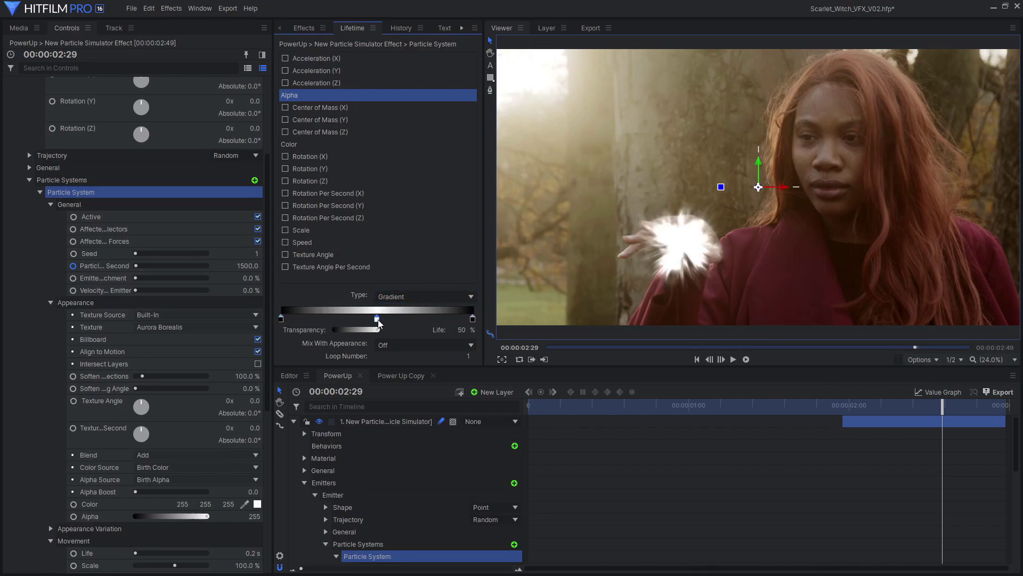
{"action": "left_click_drag", "start_coordinate": [350, 328], "coordinate": [346, 328]}
Step: Set the particle system's Movement Variation to Life 0.1 s, Scale 30% and Speed 200
{"action": "left_click_drag", "start_coordinate": [826, 421], "coordinate": [956, 422]}
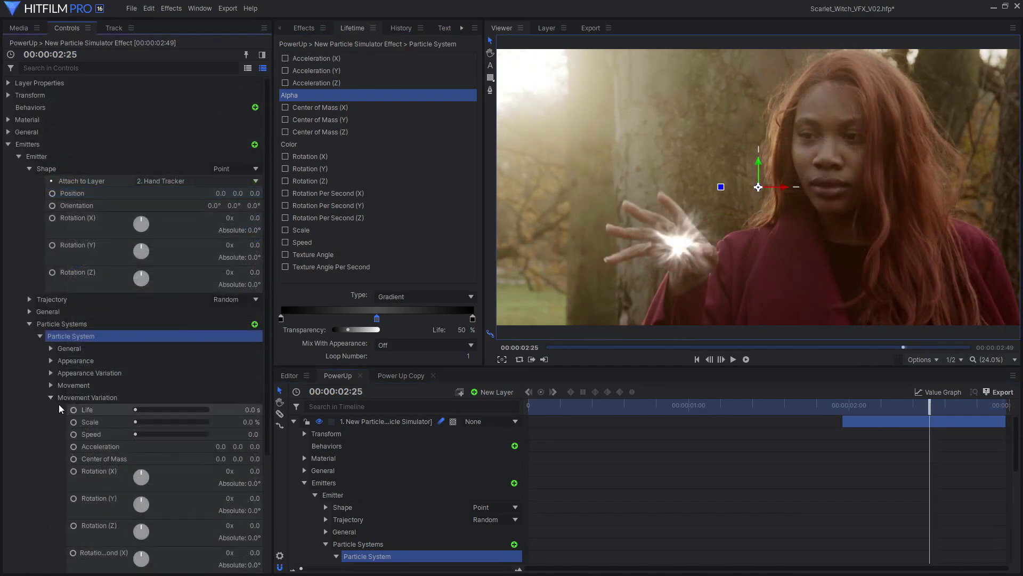
{"action": "left_click", "coordinate": [249, 410]}
{"action": "key", "text": "Return"}
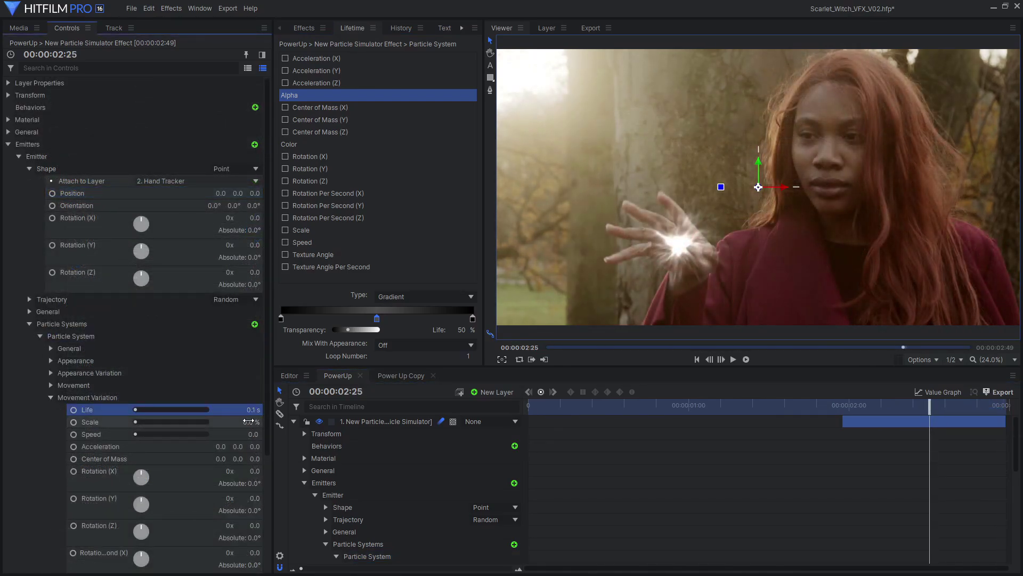
{"action": "key", "text": "Tab"}
{"action": "type", "text": "200"}
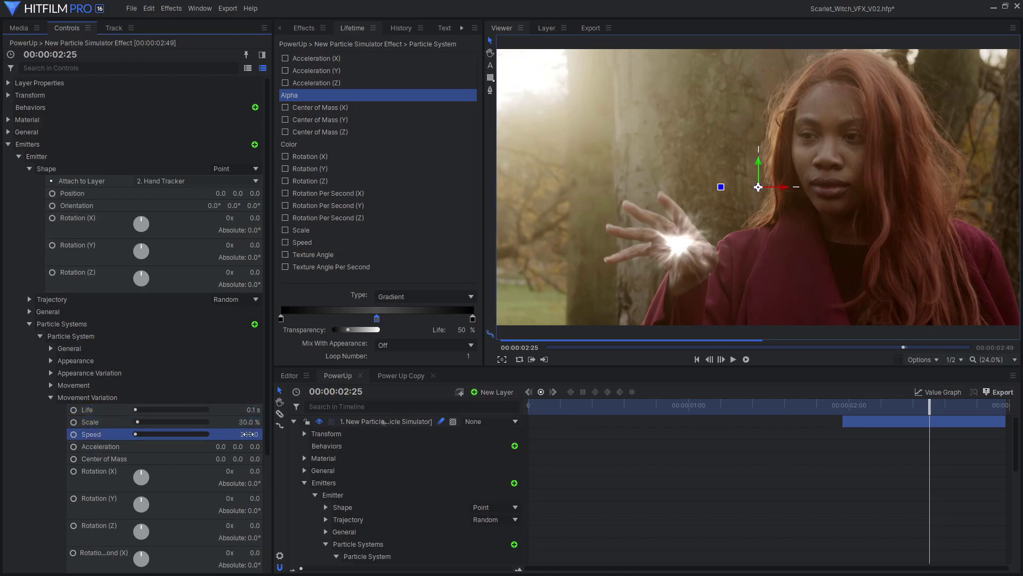
{"action": "key", "text": "Return"}
Step: Switch the particle simulator layer to an additive blend mode and add a Heat Distortion effect to it
{"action": "right_click", "coordinate": [386, 419]}
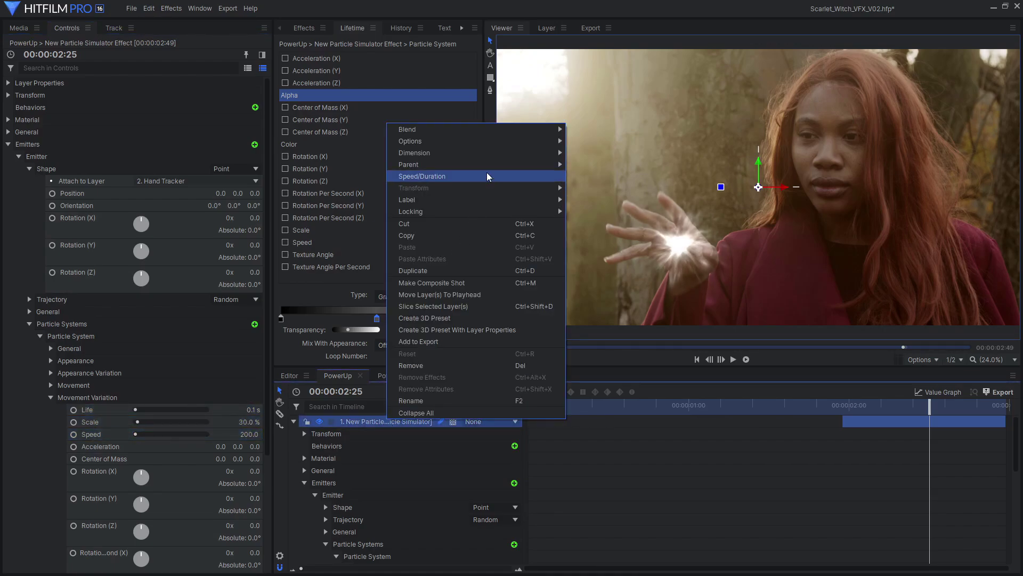
{"action": "mouse_move", "coordinate": [511, 129]}
{"action": "left_click", "coordinate": [583, 141]}
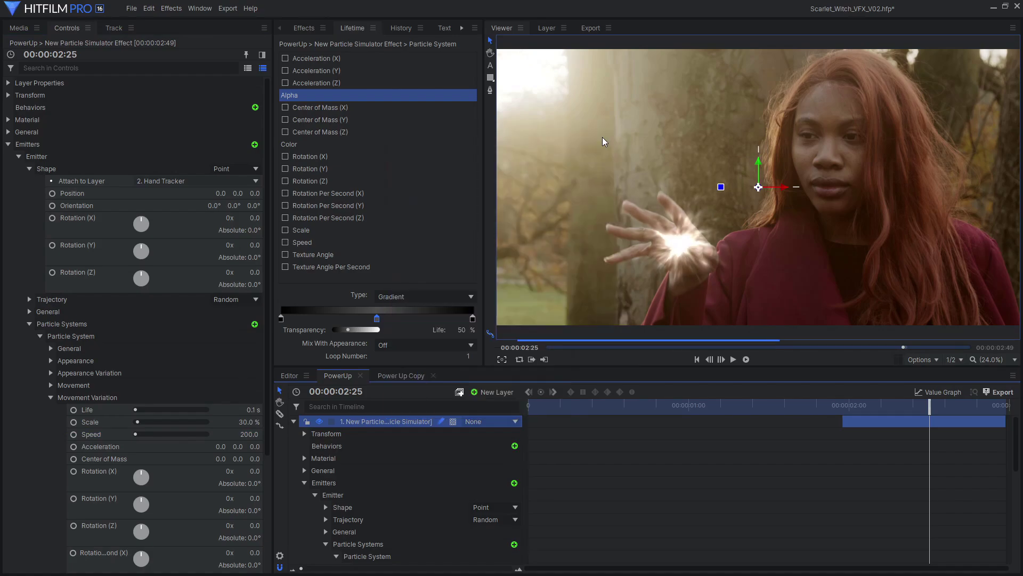
{"action": "type", "text": "heat"}
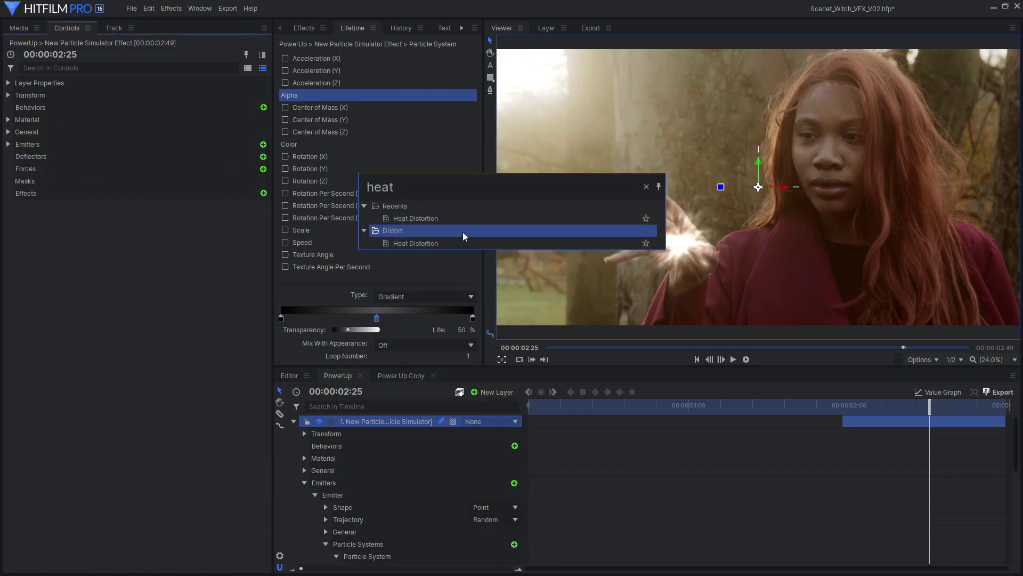
{"action": "double_click", "coordinate": [494, 220]}
Step: Set the particle layer's Heat Distortion to Diffusion Strength 0, Scale 80 px and Distortion 200
{"action": "left_click_drag", "start_coordinate": [167, 264], "coordinate": [130, 267]}
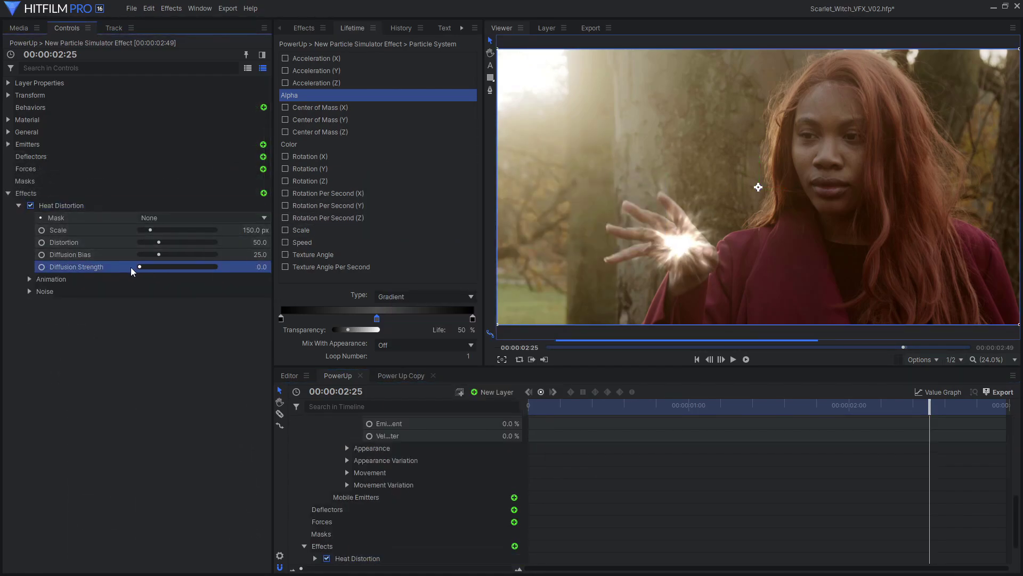
{"action": "type", "text": "75"}
{"action": "key", "text": "Return"}
{"action": "left_click", "coordinate": [256, 242]}
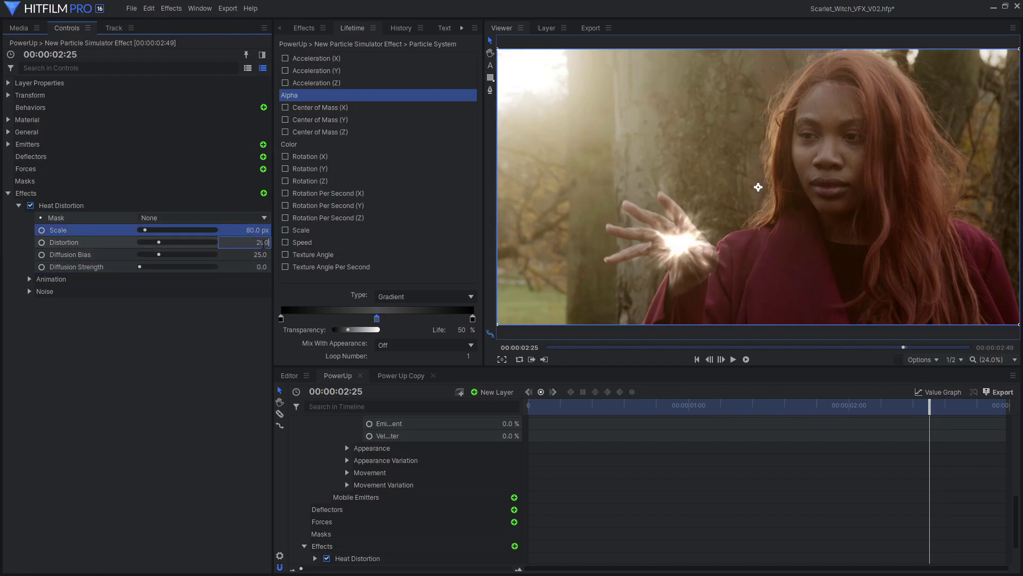
{"action": "key", "text": "Return"}
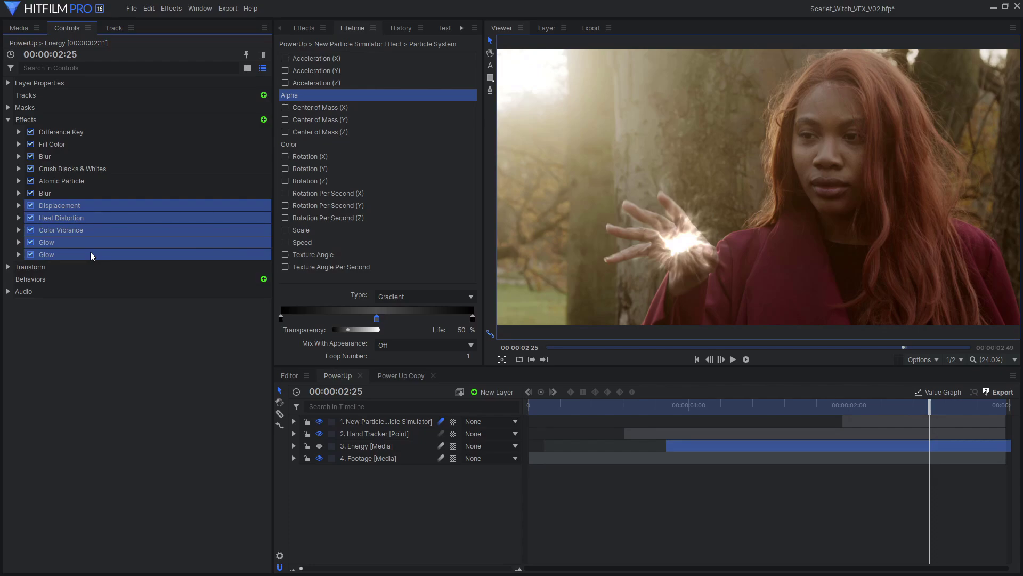
Step: Copy the Displacement, Heat Distortion, Color Vibrance and both Glow effects from the Energy layer onto the particle simulator layer
{"action": "left_click", "coordinate": [379, 422]}
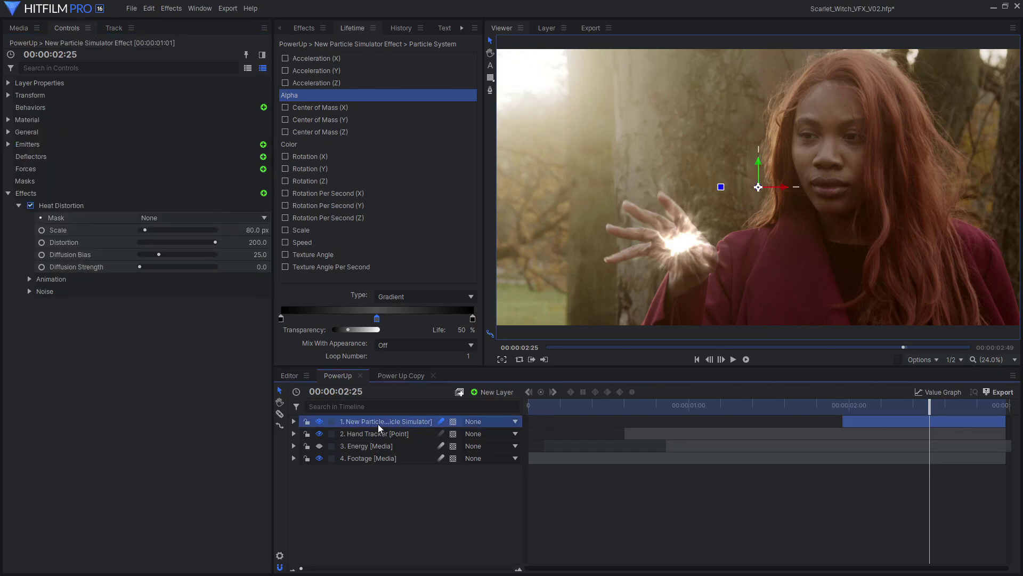
{"action": "left_click", "coordinate": [20, 204]}
{"action": "left_click", "coordinate": [38, 194]}
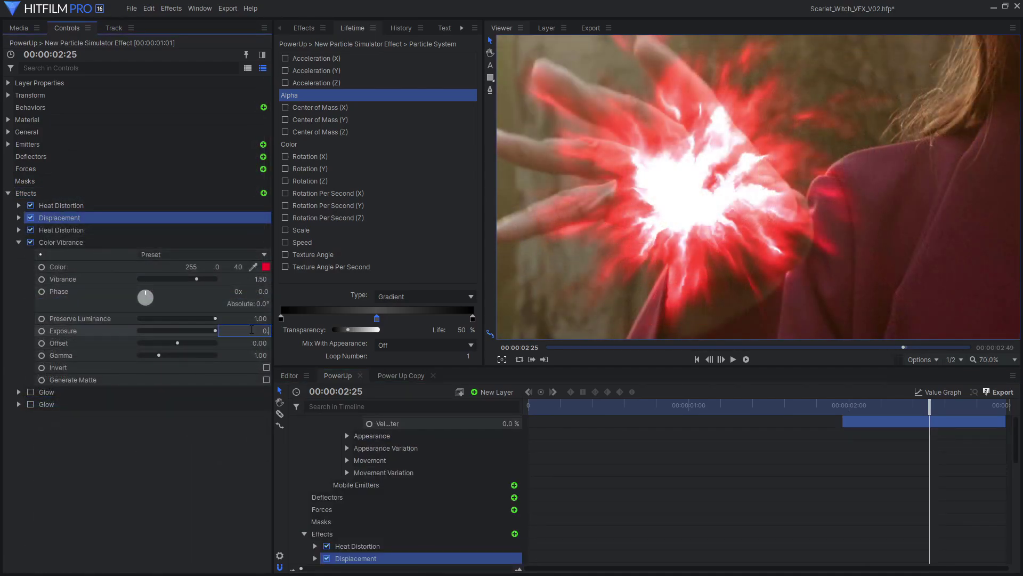
Step: Set the particle layer's Color Vibrance Exposure to 0.20 and Offset to -0.30
{"action": "type", "text": "2"}
{"action": "key", "text": "Return"}
{"action": "left_click", "coordinate": [243, 343]}
{"action": "type", "text": "-"}
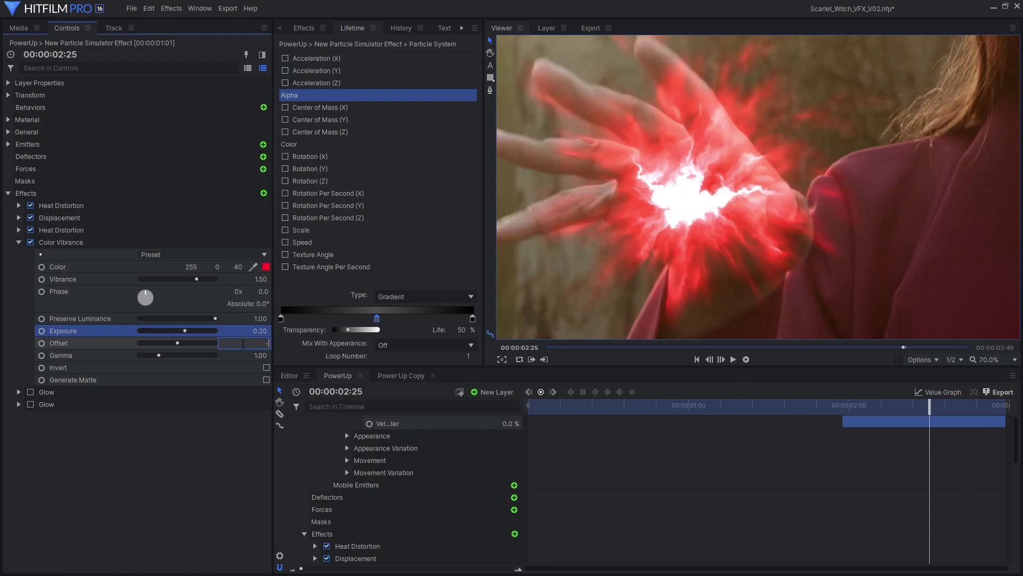
{"action": "type", "text": "0.3"}
{"action": "key", "text": "Return"}
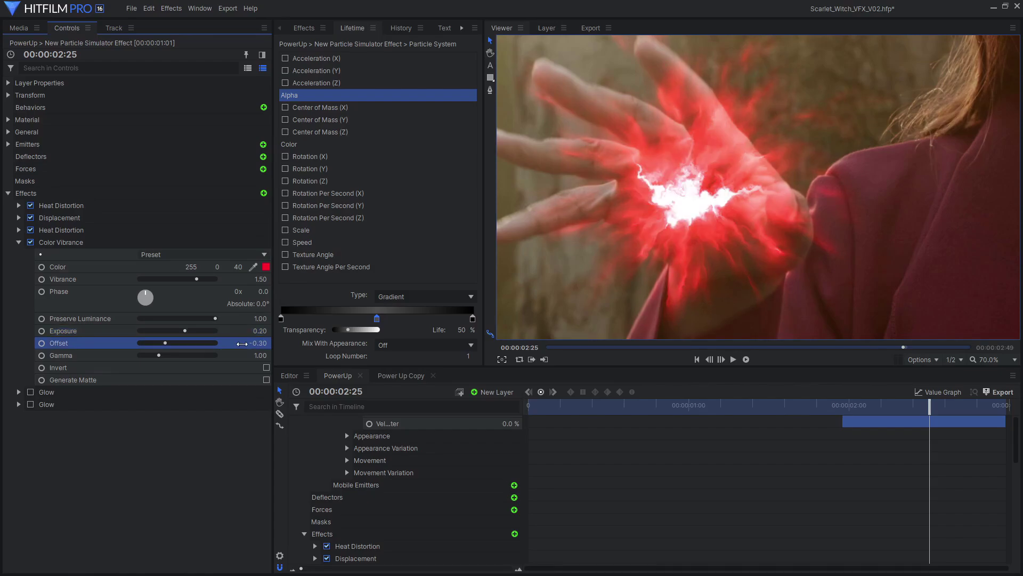
{"action": "left_click", "coordinate": [19, 242]}
Step: Enable both Glow effects on the particle layer and set the first one's Intensity to 1.0 and Blend to Screen
{"action": "left_click", "coordinate": [30, 254]}
{"action": "left_click", "coordinate": [30, 266]}
{"action": "left_click", "coordinate": [19, 254]}
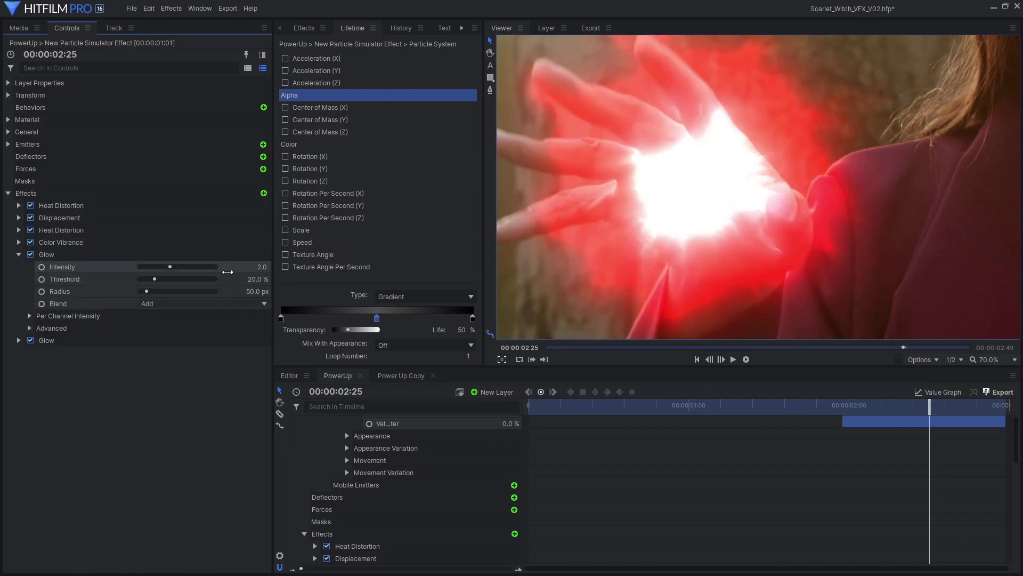
{"action": "left_click", "coordinate": [249, 269]}
{"action": "type", "text": "1"}
{"action": "key", "text": "Return"}
{"action": "left_click", "coordinate": [213, 303]}
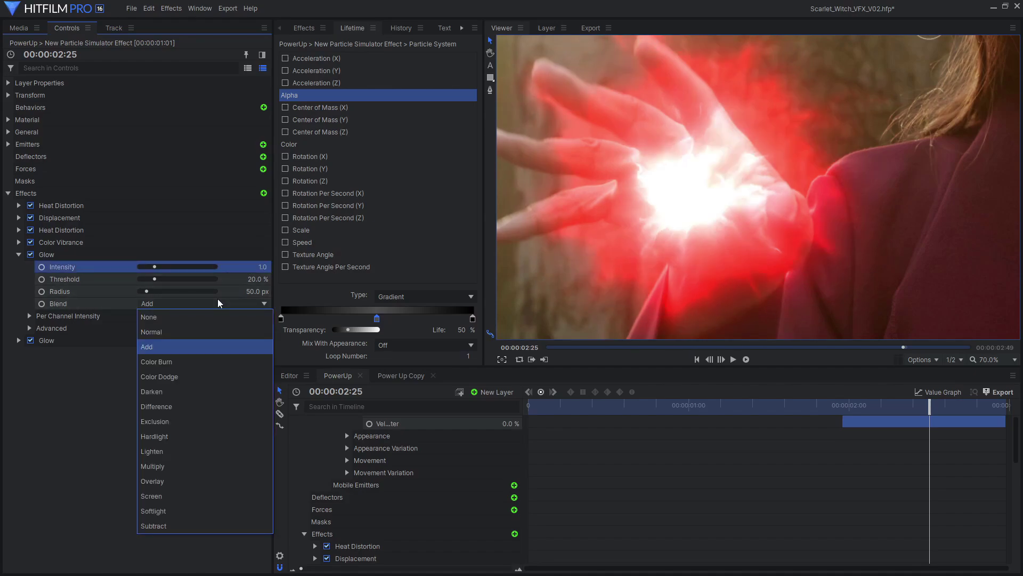
{"action": "left_click", "coordinate": [195, 496]}
{"action": "left_click", "coordinate": [18, 254]}
Step: Set the second Glow's Intensity to 1.0 and Blend to Screen, and add a Diffuse effect to the particle layer
{"action": "left_click", "coordinate": [18, 266]}
{"action": "type", "text": "1"}
{"action": "key", "text": "Return"}
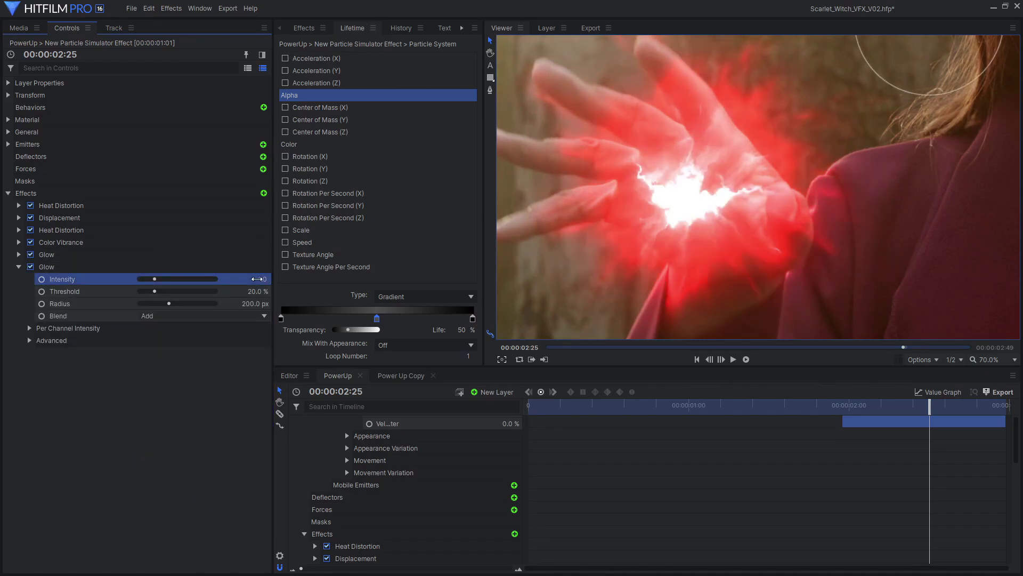
{"action": "left_click", "coordinate": [213, 316]}
{"action": "left_click", "coordinate": [172, 492]}
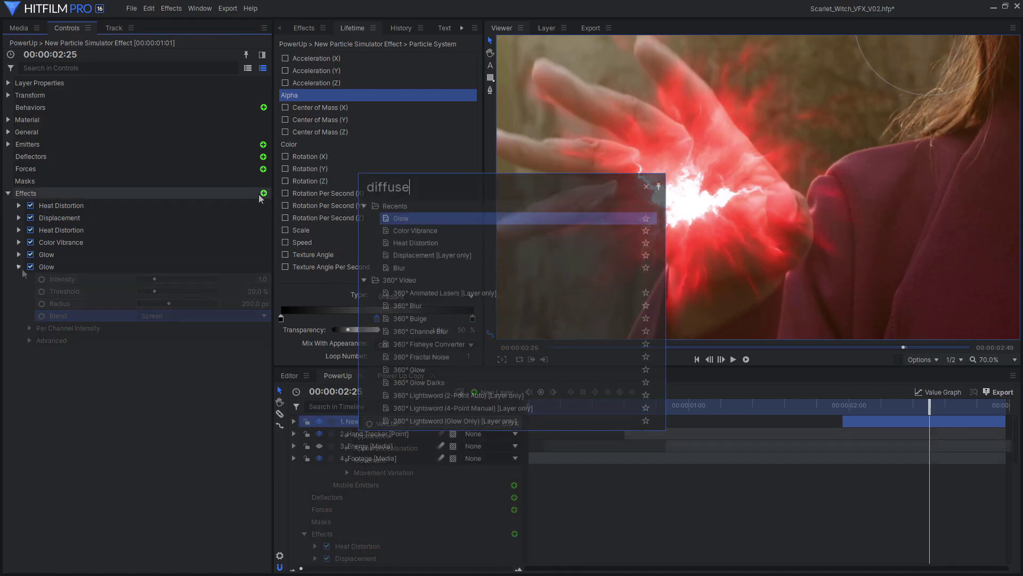
{"action": "type", "text": "use"}
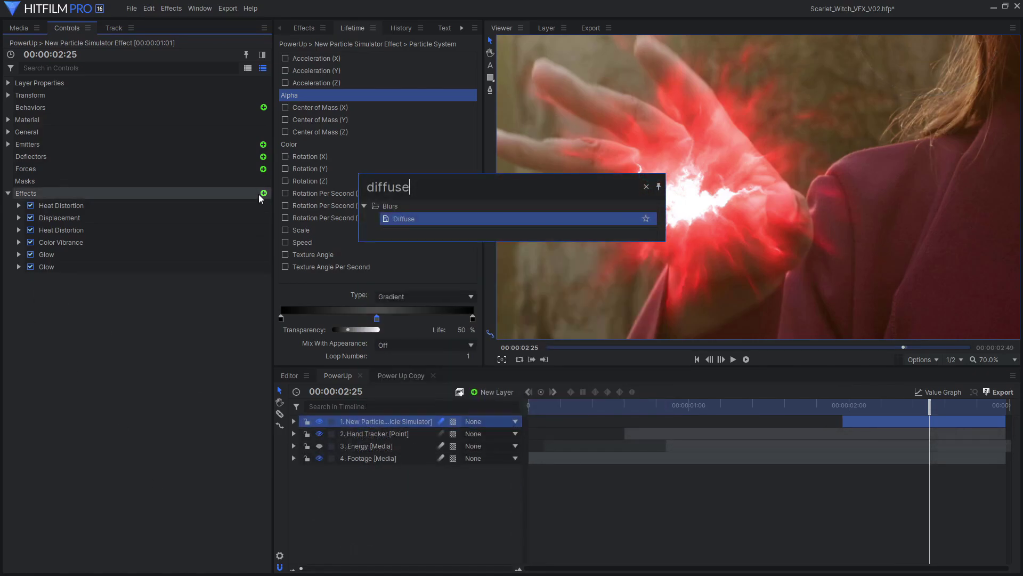
{"action": "double_click", "coordinate": [428, 219]}
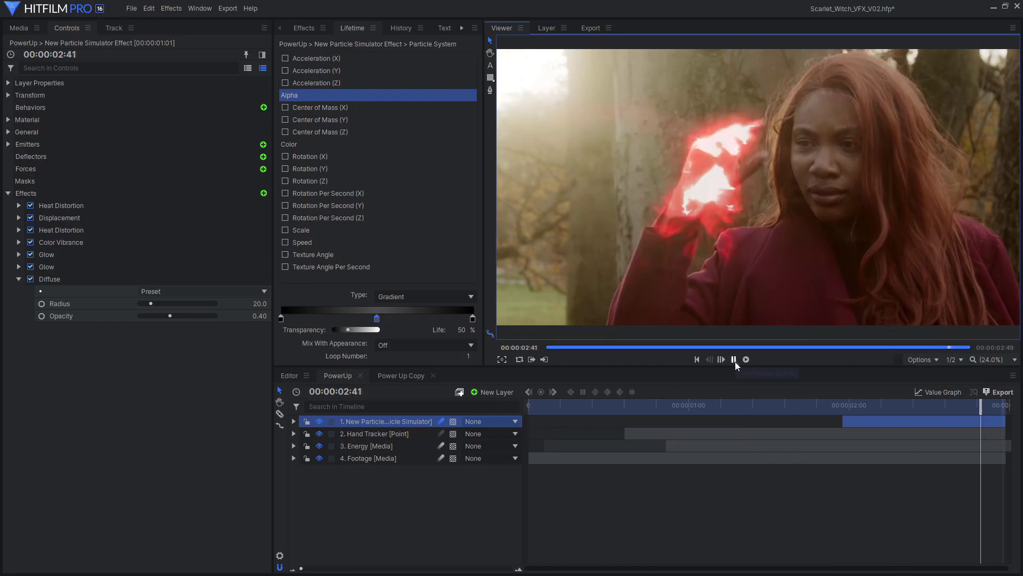
Step: Create a black 4096 x 2160 plane layer and add the Custom Light Flares effect to it
{"action": "left_click", "coordinate": [496, 393]}
{"action": "left_click", "coordinate": [497, 403]}
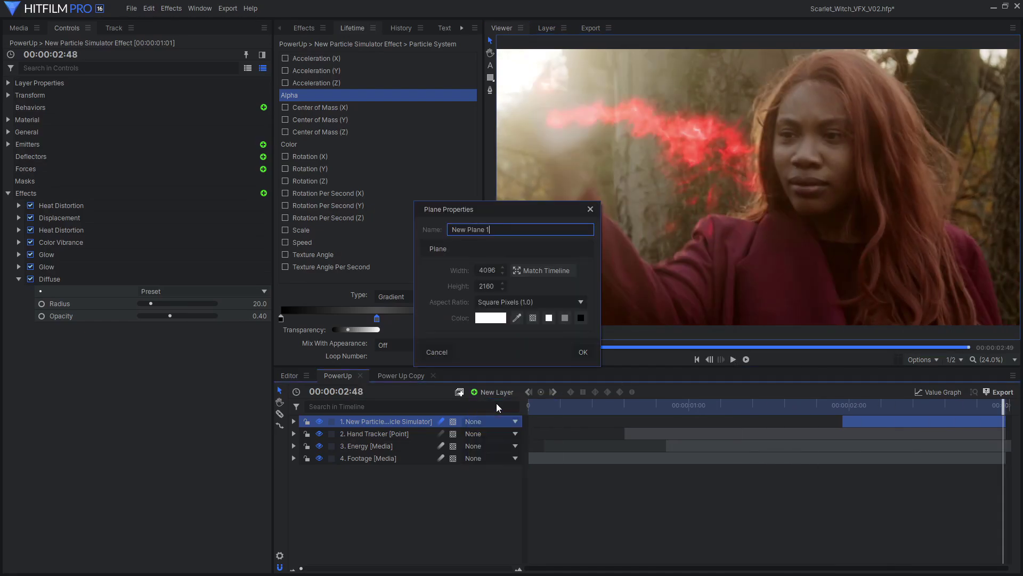
{"action": "left_click", "coordinate": [581, 318]}
{"action": "left_click", "coordinate": [584, 351]}
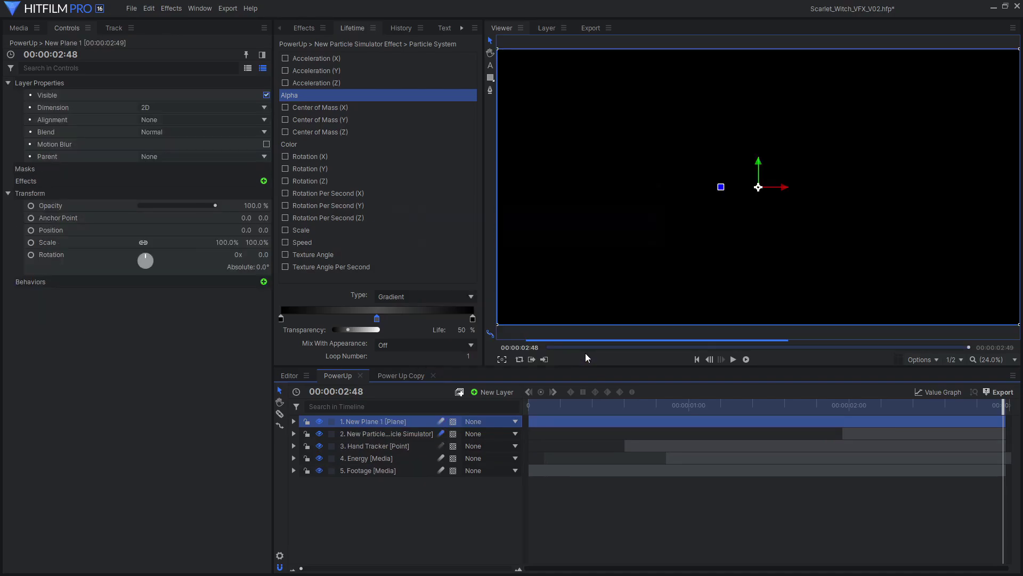
{"action": "type", "text": "custom"}
{"action": "left_click", "coordinate": [459, 243]}
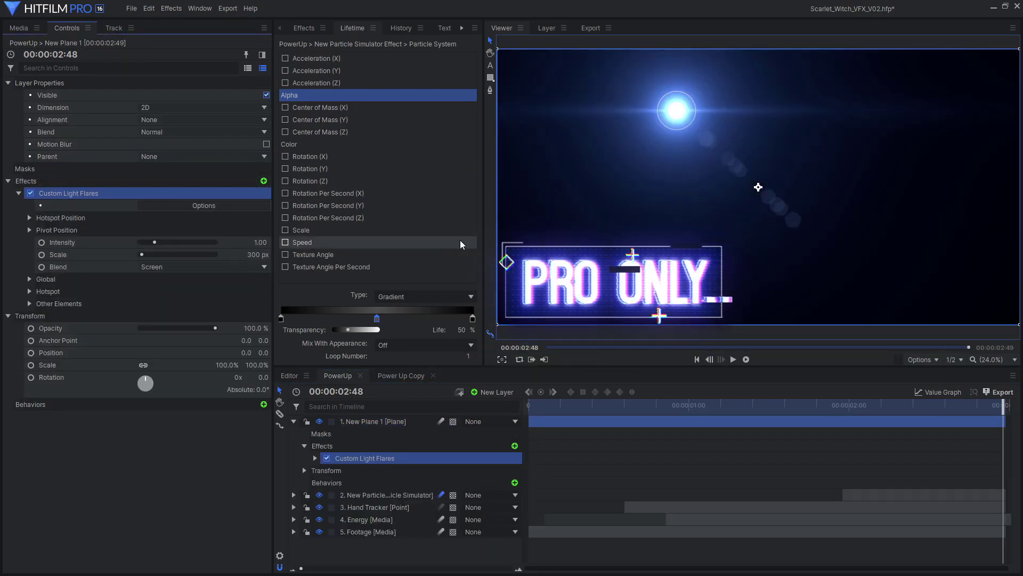
Step: Attach the light flare's hotspot to the Hand Tracker layer and set its Center to 0, 0
{"action": "left_click", "coordinate": [30, 218]}
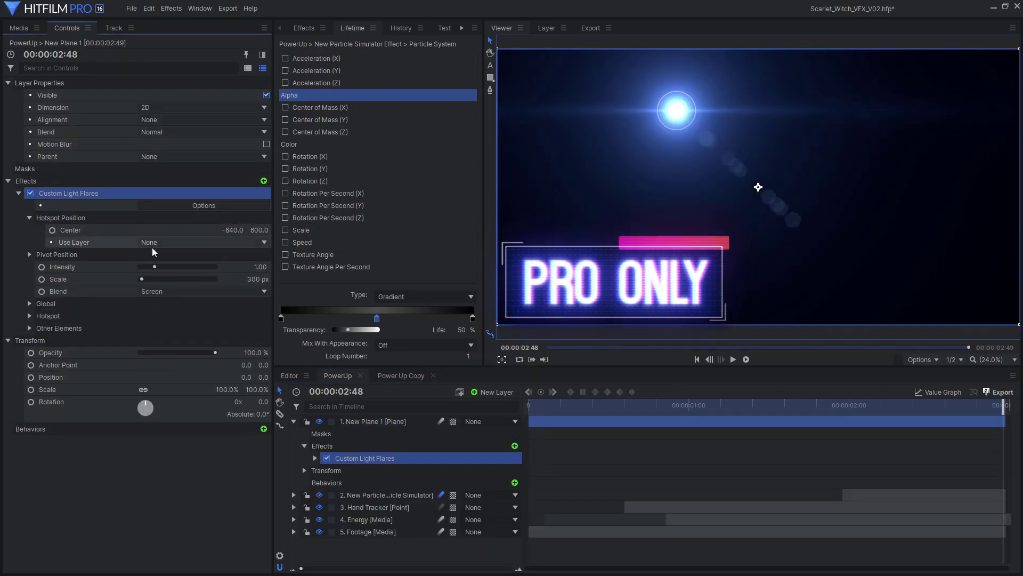
{"action": "left_click", "coordinate": [166, 244]}
{"action": "left_click", "coordinate": [166, 285]}
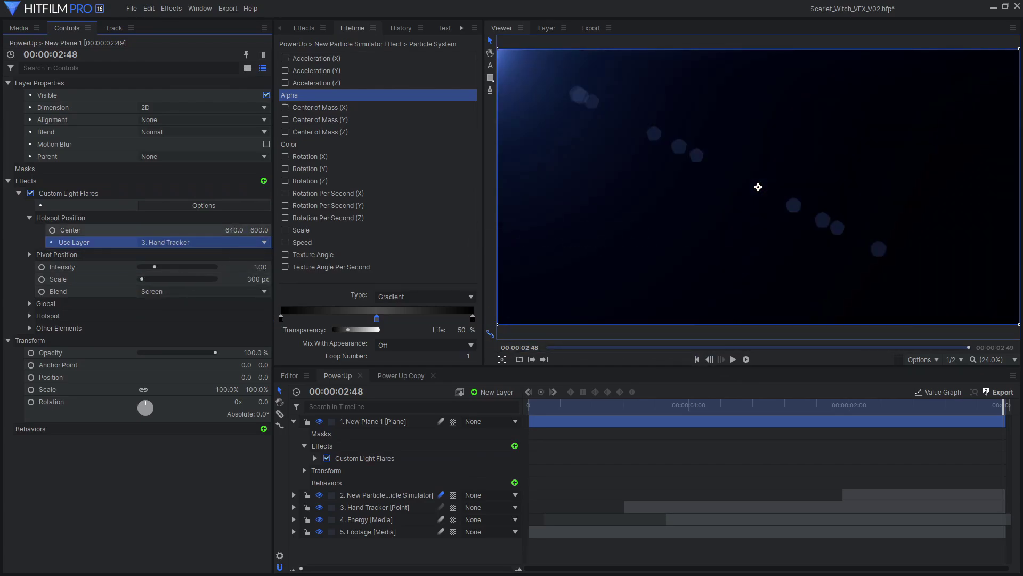
{"action": "left_click", "coordinate": [237, 229]}
{"action": "type", "text": "0"}
{"action": "key", "text": "Tab"}
{"action": "type", "text": "0"}
{"action": "key", "text": "Return"}
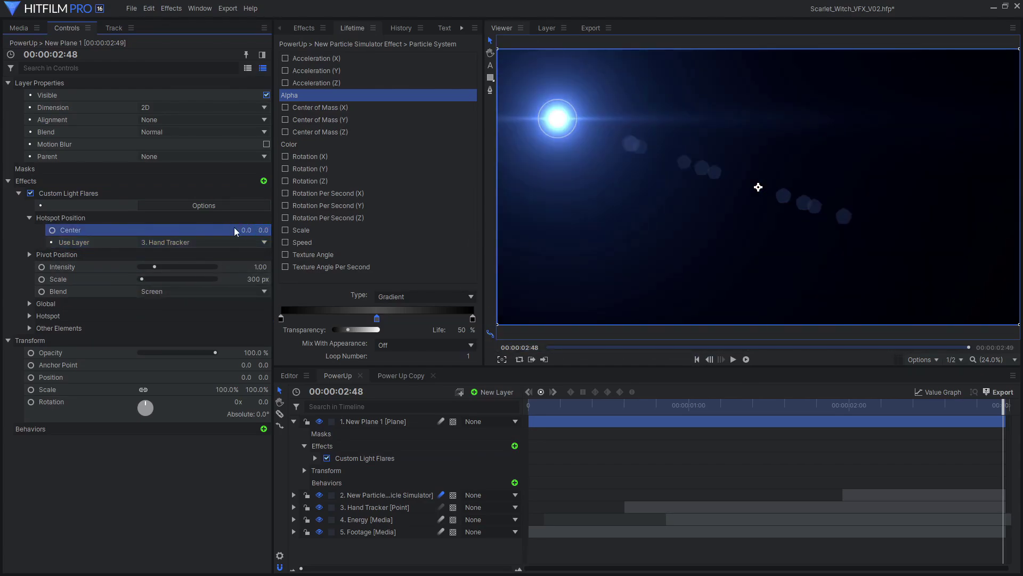
Step: Choose the Anamorphic Spiked preset for the light flare and move its preview hotspot up and to the left
{"action": "left_click", "coordinate": [227, 208]}
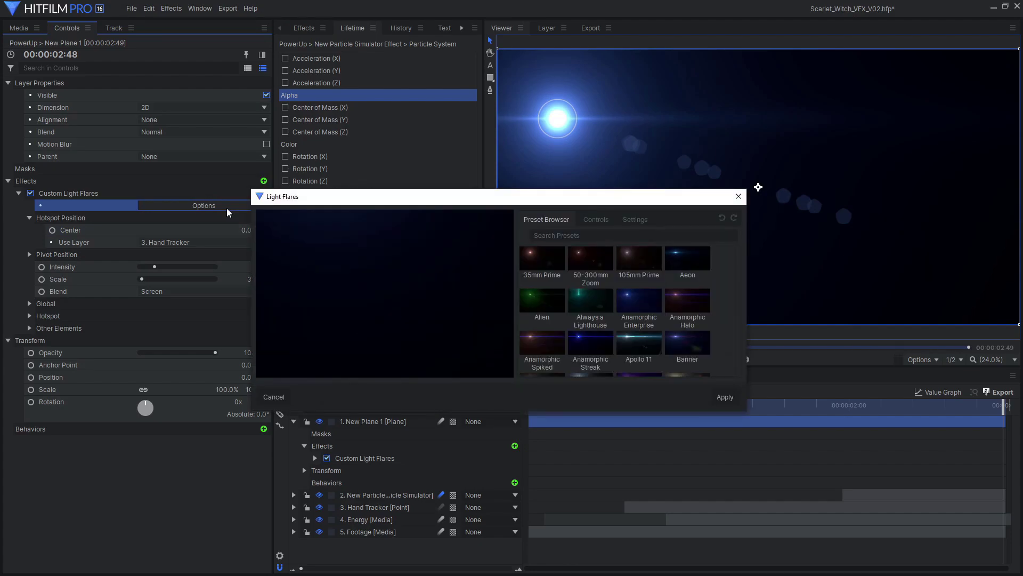
{"action": "left_click", "coordinate": [530, 345]}
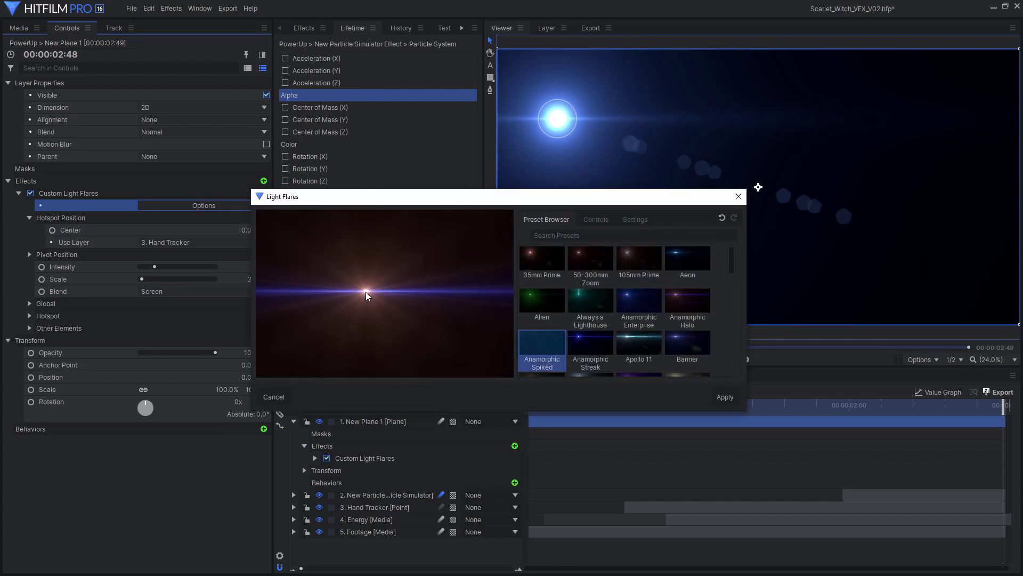
{"action": "left_click", "coordinate": [325, 249]}
Step: Recolor the light flare's first two Rays elements to red (1.0, 0.2, 0.2) and apply the flare changes
{"action": "left_click", "coordinate": [590, 222]}
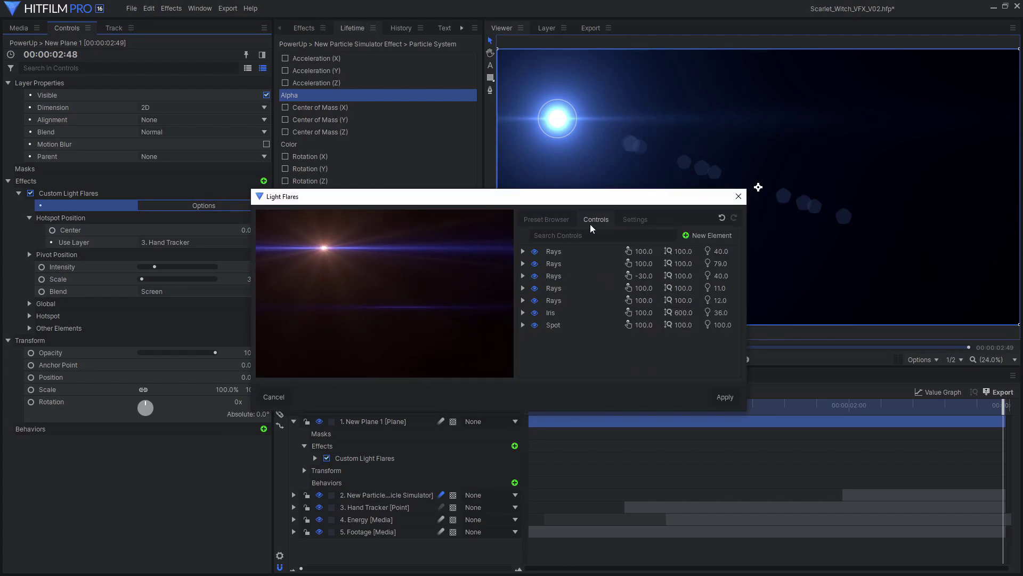
{"action": "left_click", "coordinate": [523, 251]}
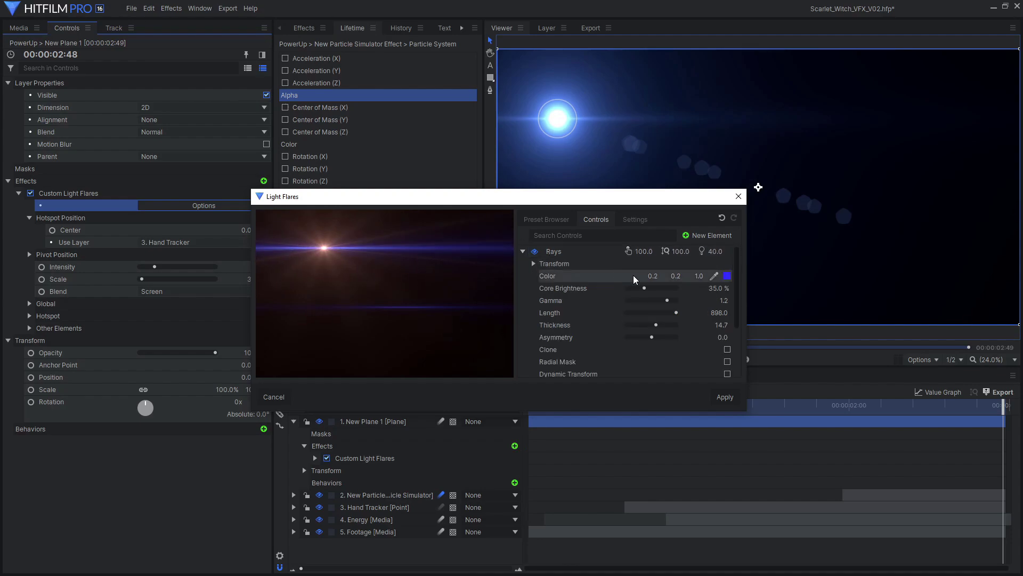
{"action": "left_click", "coordinate": [651, 275]}
{"action": "key", "text": "Return"}
{"action": "left_click", "coordinate": [523, 251]}
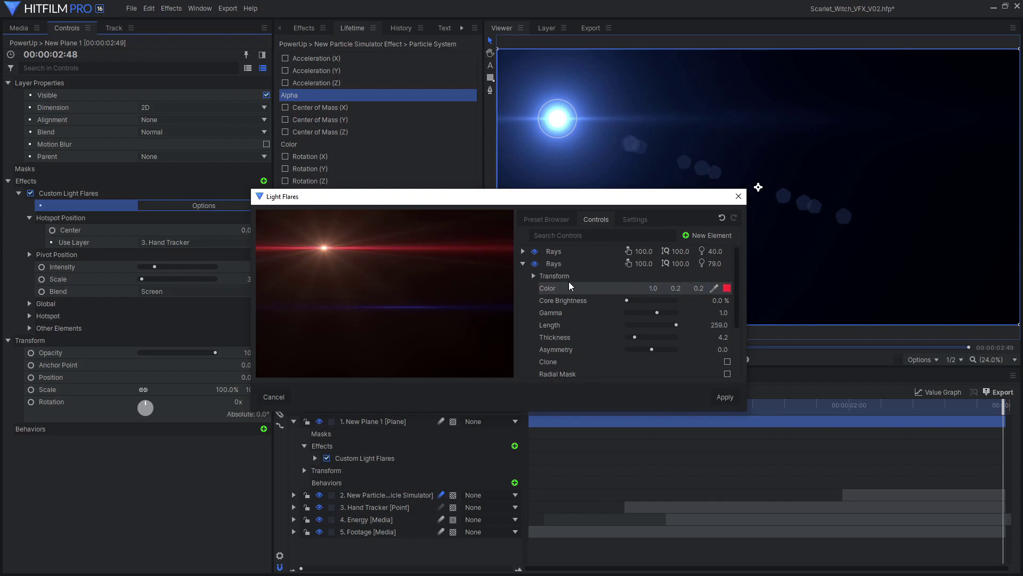
{"action": "left_click_drag", "start_coordinate": [349, 249], "coordinate": [374, 259]}
{"action": "left_click", "coordinate": [724, 406]}
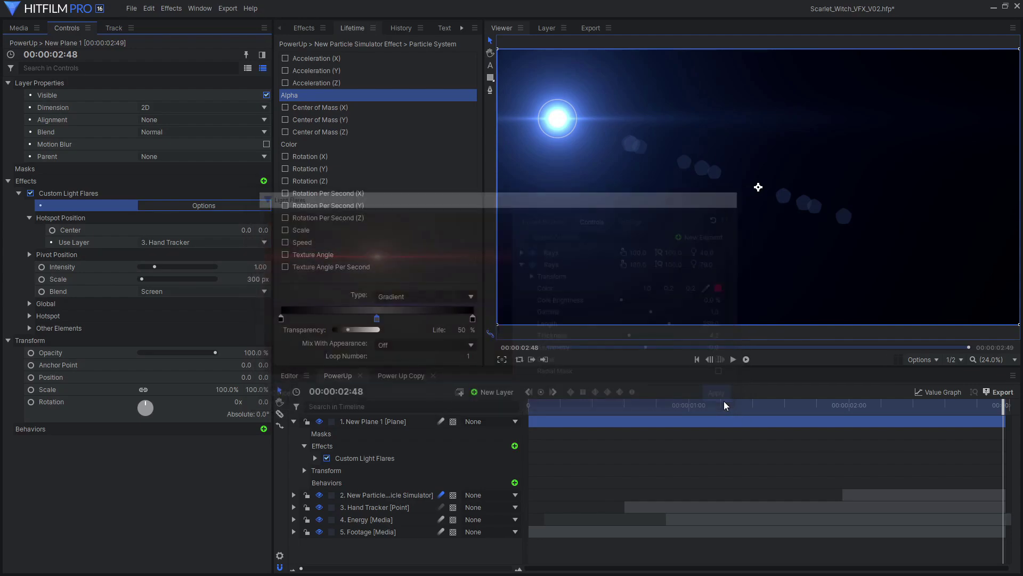
Step: Set the flare plane layer's blend mode to Add
{"action": "right_click", "coordinate": [375, 422]}
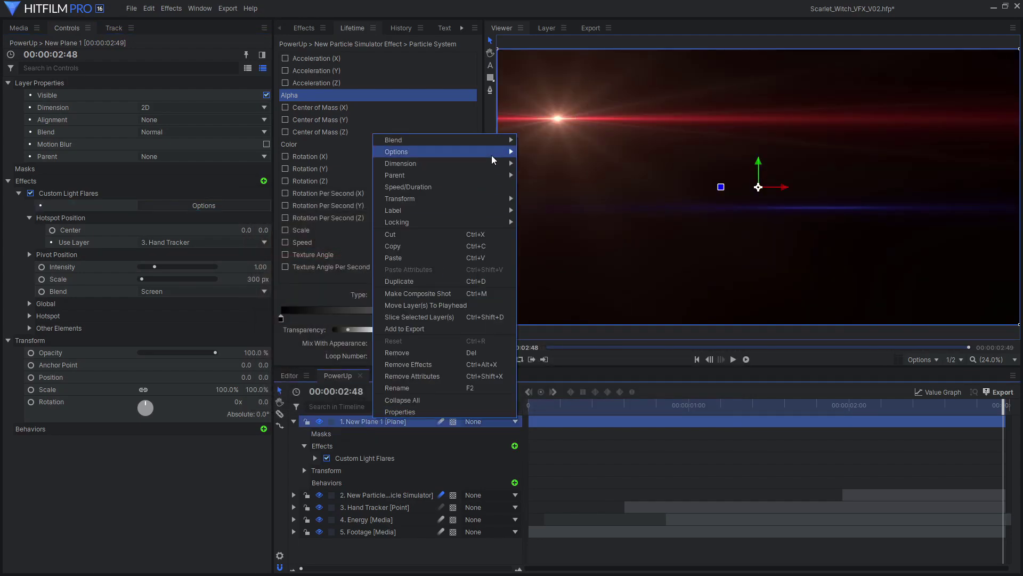
{"action": "mouse_move", "coordinate": [501, 141]}
{"action": "left_click", "coordinate": [556, 161]}
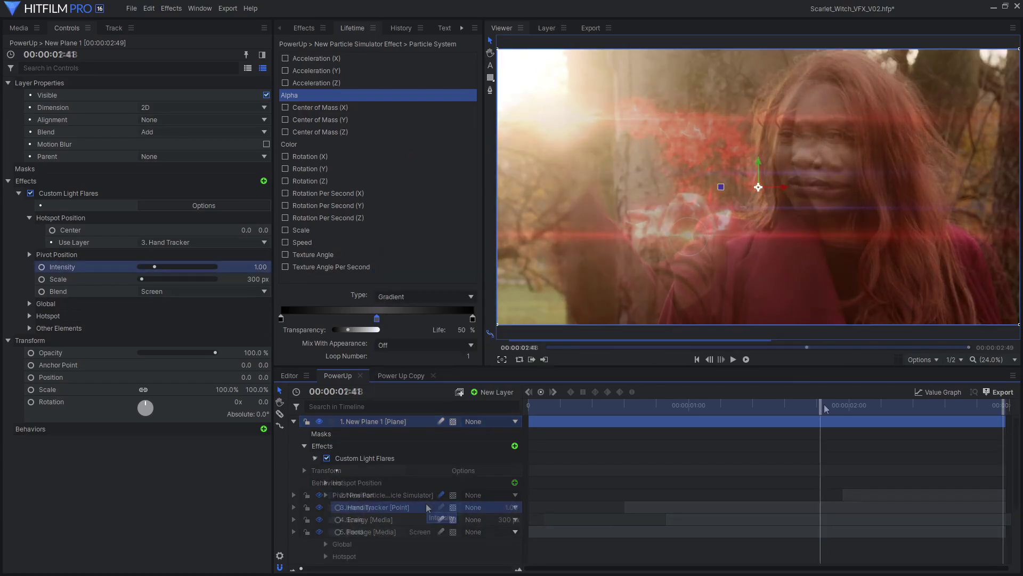
Step: Keyframe the flare's Intensity from 0, to 0.1 at 00:00:02:00, 0.4 at 00:00:02:19 and 1 at 00:00:02:29
{"action": "left_click_drag", "start_coordinate": [1002, 405], "coordinate": [850, 407]}
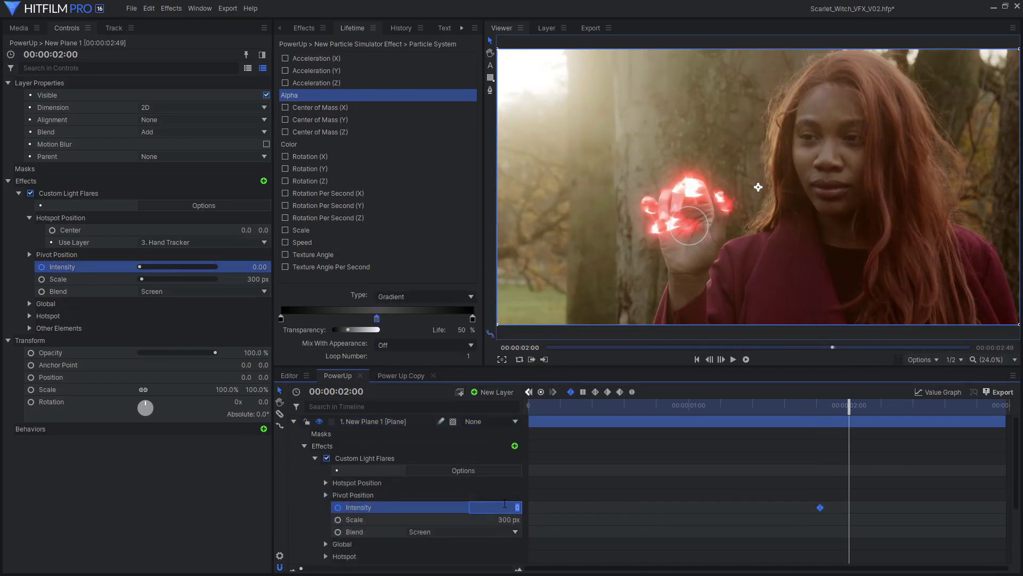
{"action": "left_click_drag", "start_coordinate": [500, 506], "coordinate": [504, 503]}
{"action": "left_click_drag", "start_coordinate": [851, 406], "coordinate": [910, 407]}
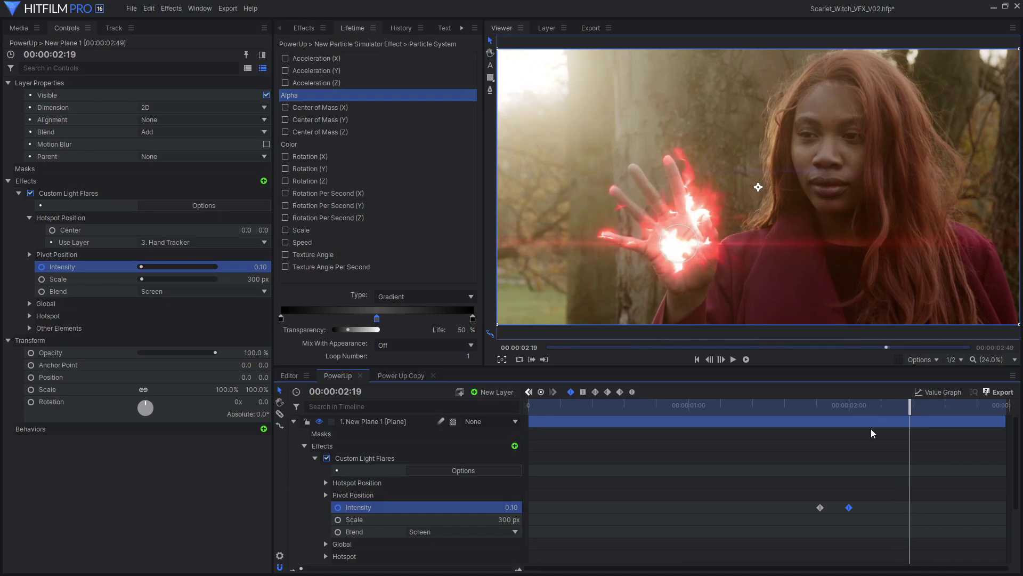
{"action": "left_click_drag", "start_coordinate": [475, 508], "coordinate": [489, 508]}
{"action": "left_click_drag", "start_coordinate": [914, 406], "coordinate": [945, 408]}
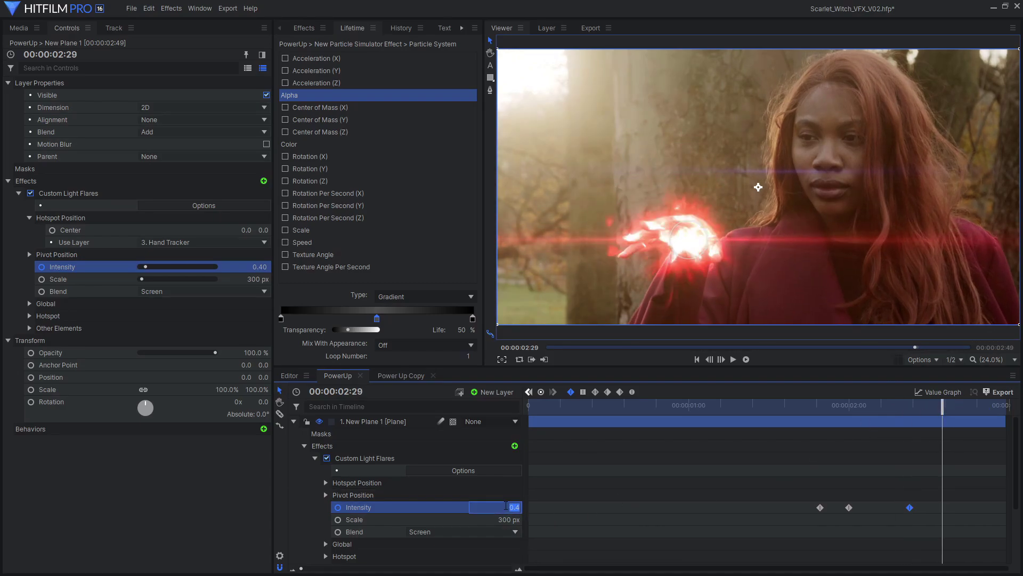
{"action": "type", "text": "1"}
{"action": "key", "text": "Return"}
{"action": "left_click_drag", "start_coordinate": [771, 410], "coordinate": [997, 412]}
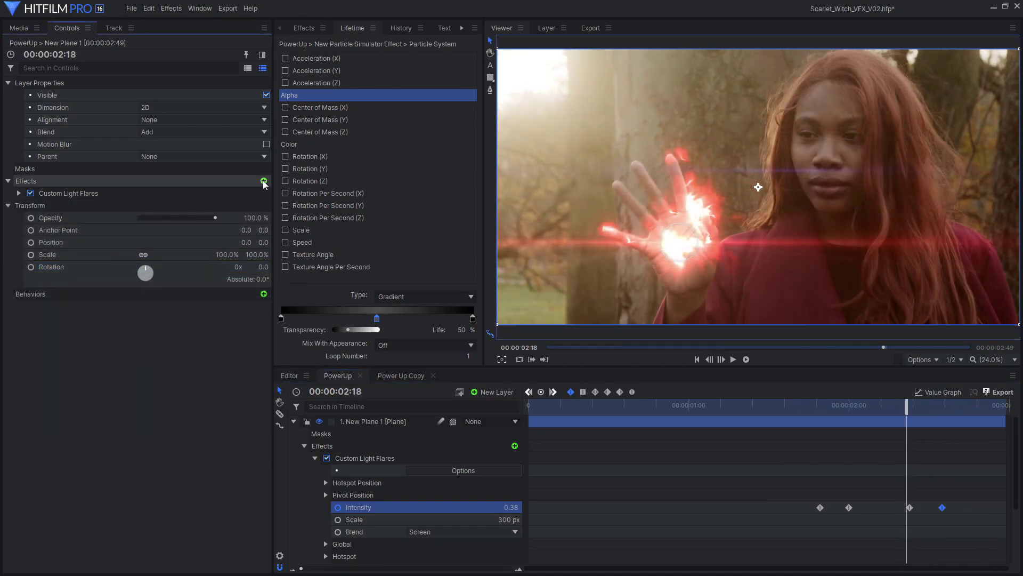
Step: Add Diffuse and Flicker effects to the flare plane and set the Flicker's Frequency to 6
{"action": "left_click", "coordinate": [264, 182]}
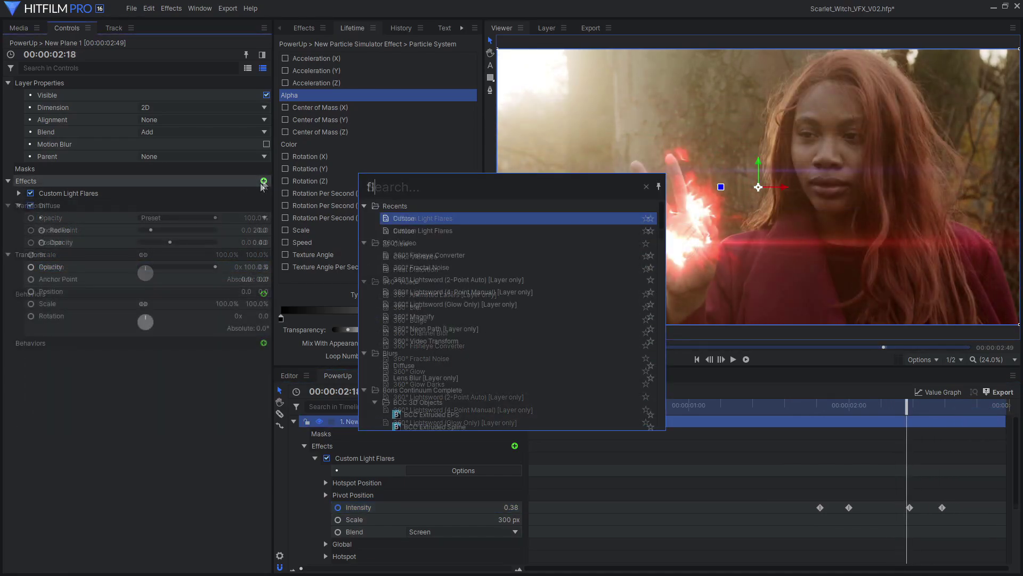
{"action": "type", "text": "flicker"}
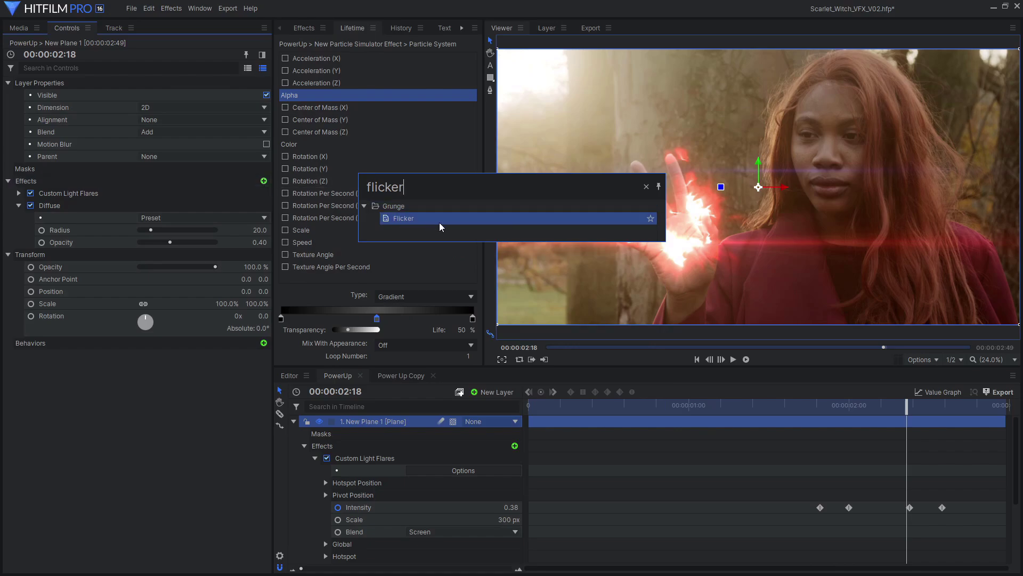
{"action": "key", "text": "Return"}
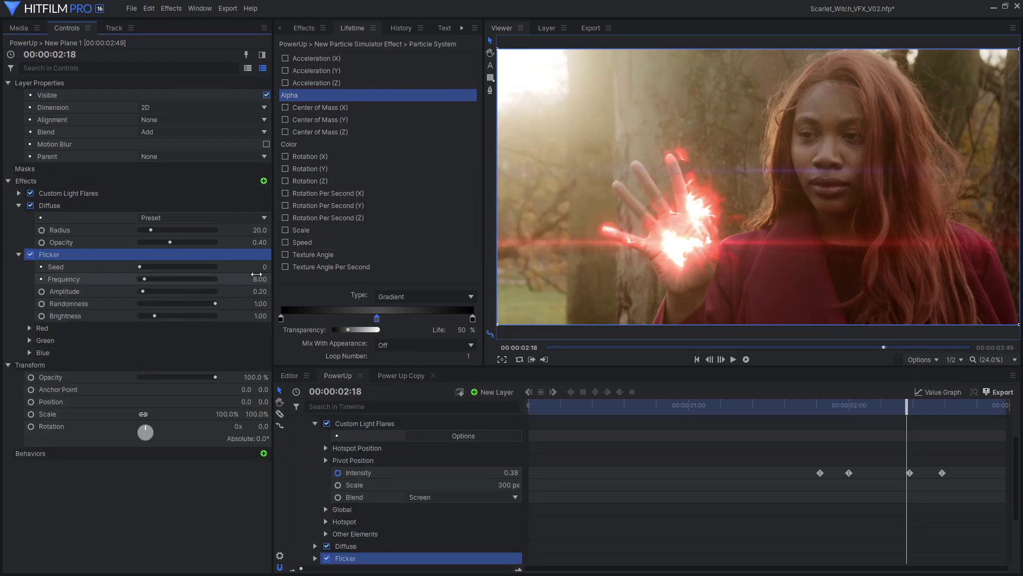
{"action": "key", "text": "Return"}
{"action": "left_click", "coordinate": [734, 360]}
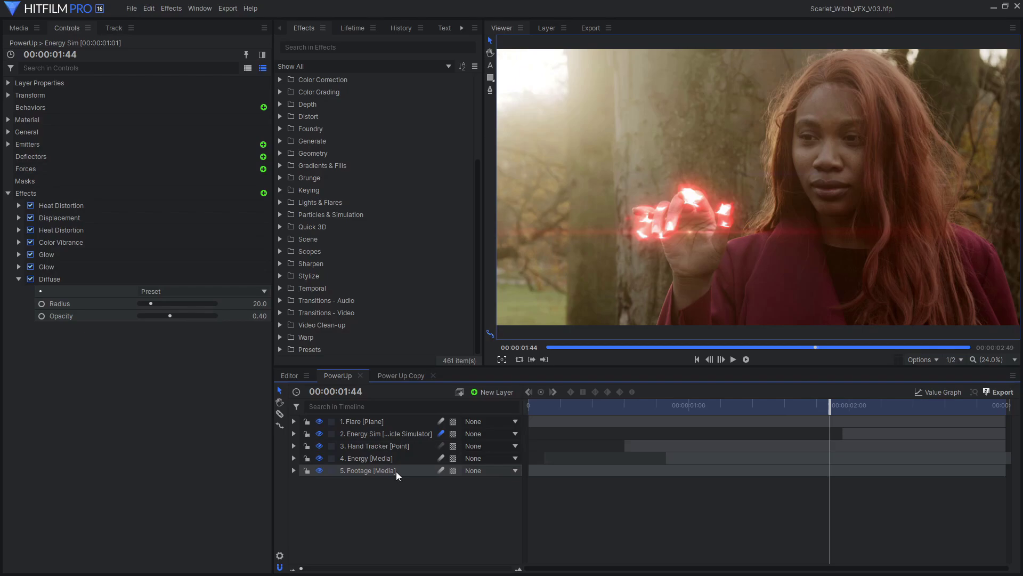
Step: Duplicate the Footage layer and name the copy Interactive Lighting
{"action": "left_click", "coordinate": [396, 471]}
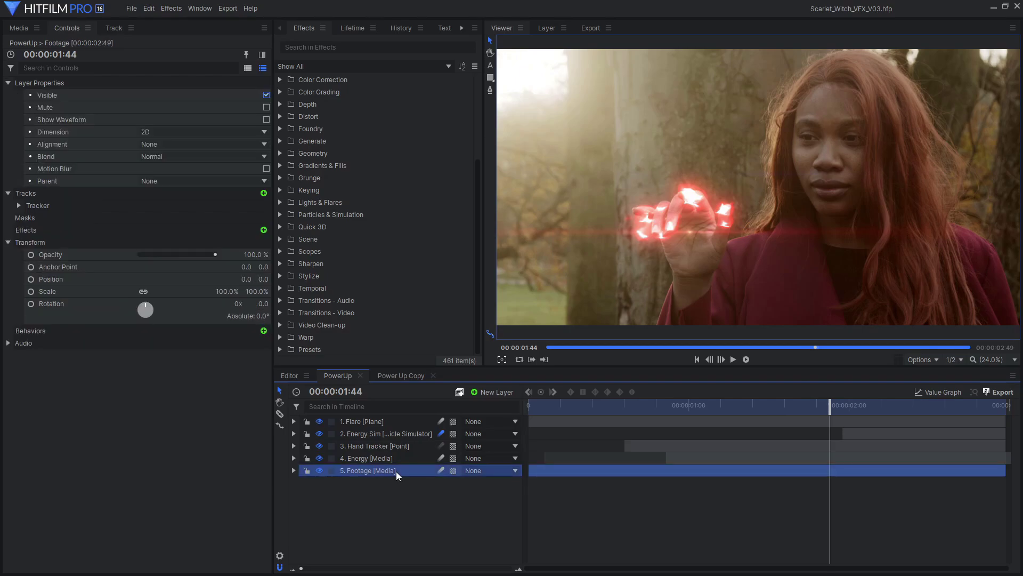
{"action": "right_click", "coordinate": [395, 472]}
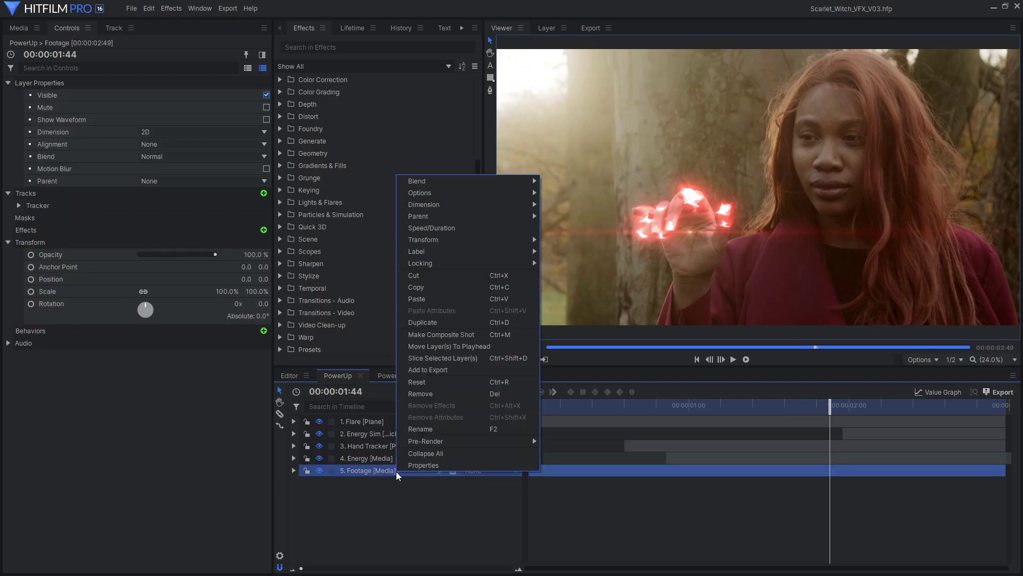
{"action": "left_click", "coordinate": [471, 325]}
Step: Add a Luminance Key to the Interactive Lighting layer with View Matte on, Threshold 0.6 and Tolerance about 0.4
{"action": "left_click", "coordinate": [264, 217]}
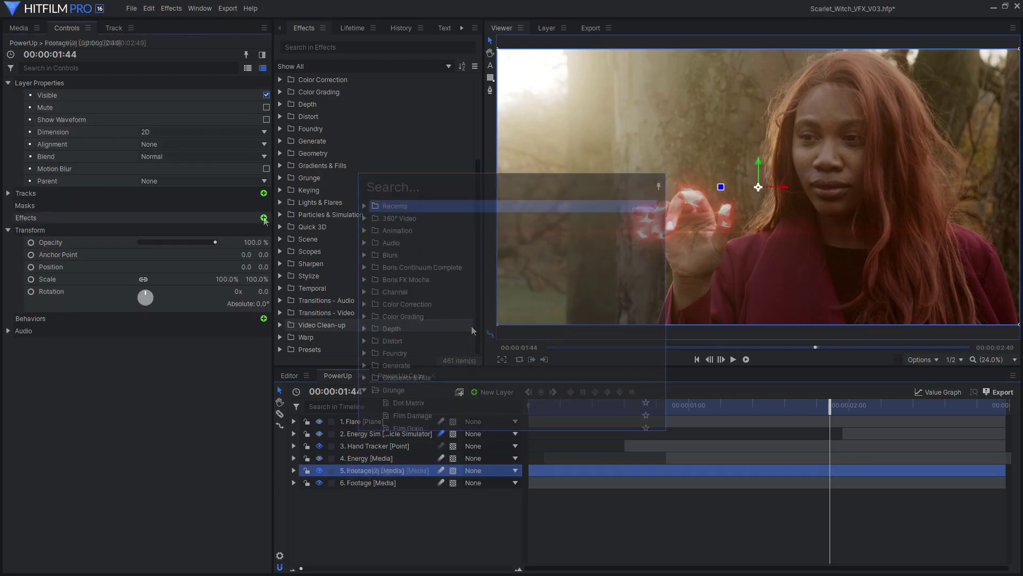
{"action": "type", "text": "lumin"}
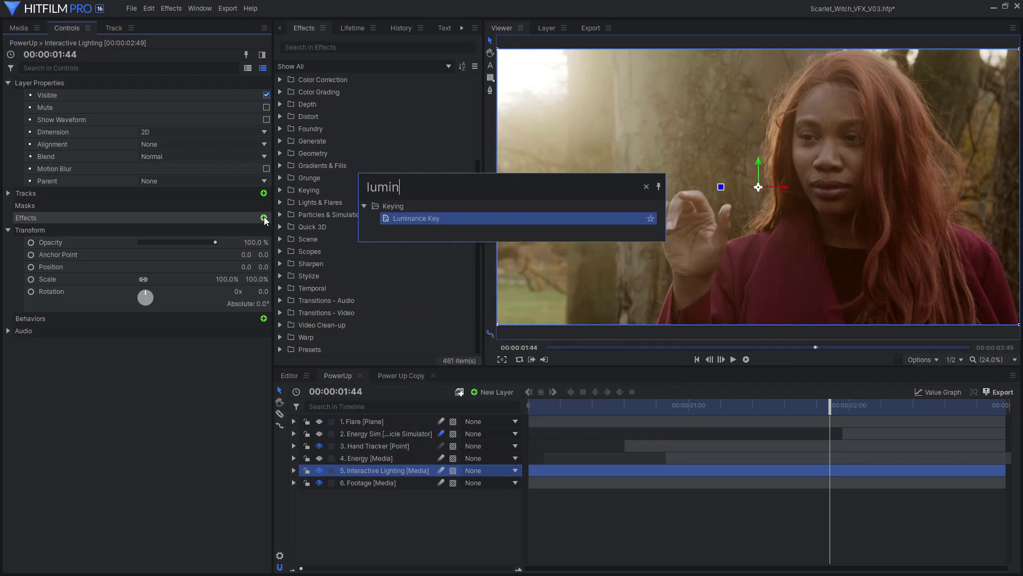
{"action": "left_click", "coordinate": [396, 221]}
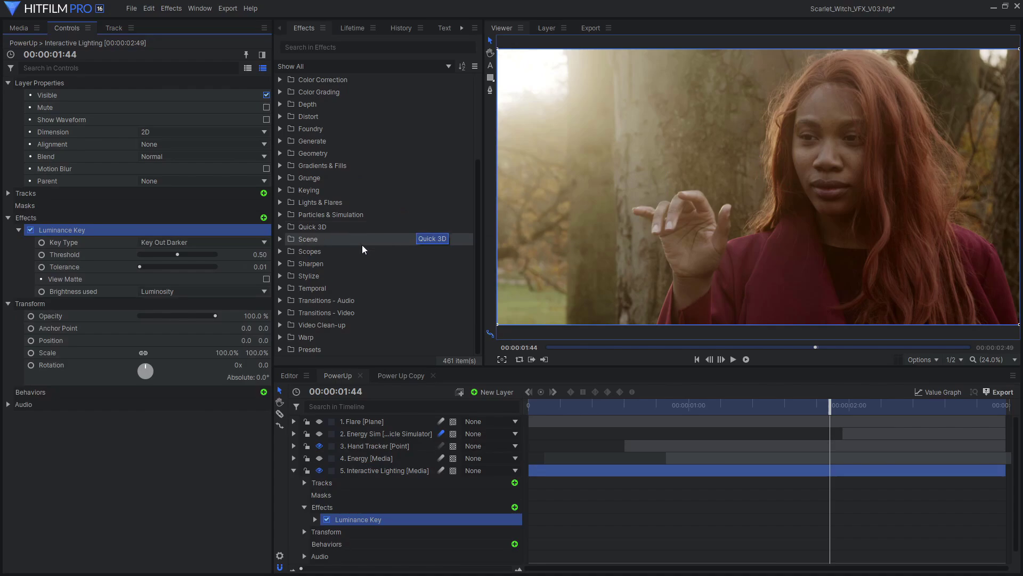
{"action": "left_click", "coordinate": [266, 279]}
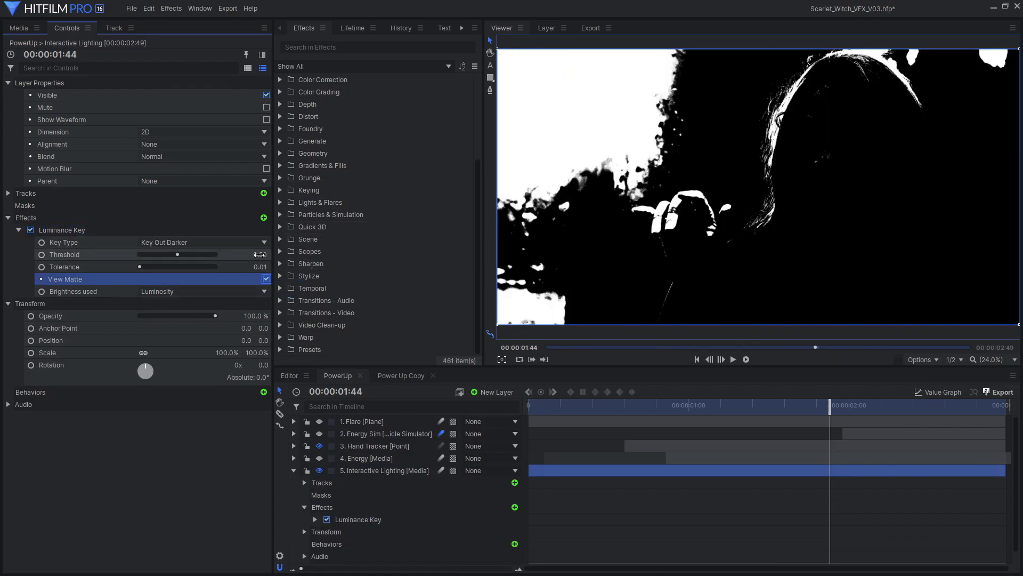
{"action": "type", "text": "0.6"}
{"action": "key", "text": "Return"}
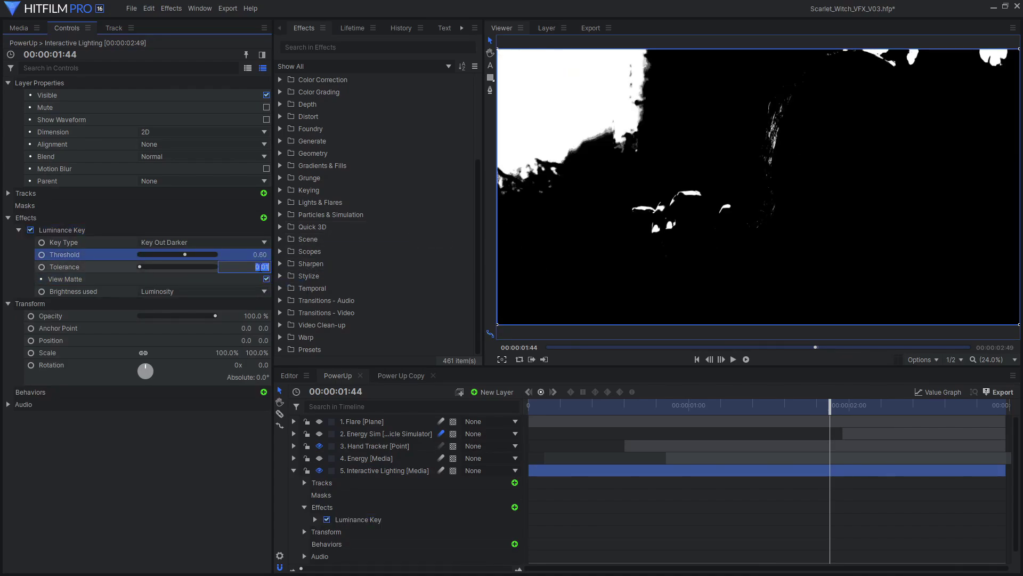
{"action": "key", "text": "Return"}
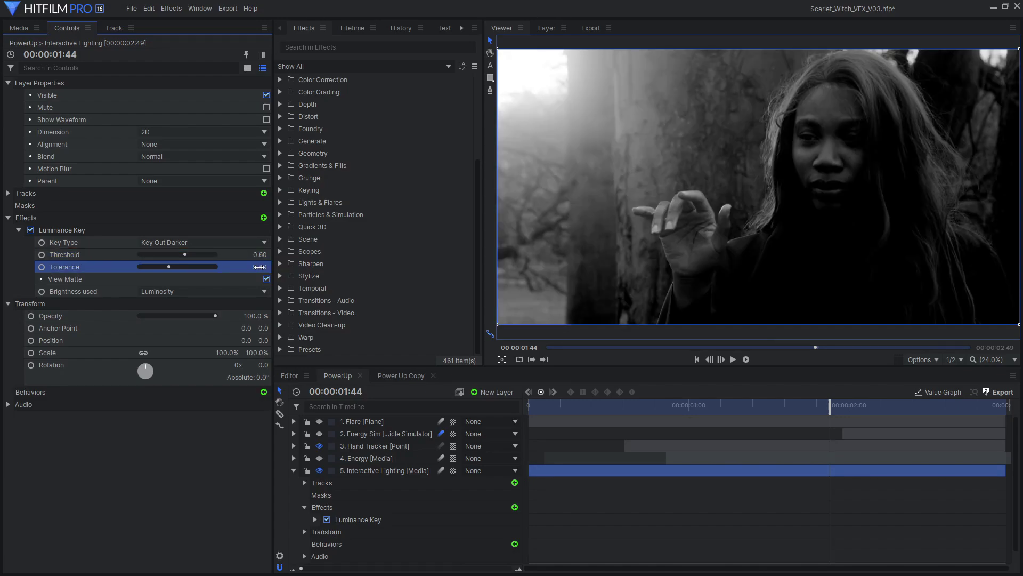
Step: Add a Tint effect to the Interactive Lighting layer, mapping white to red (170, 32, 32) with Amount to Tint at 100%
{"action": "left_click", "coordinate": [19, 230]}
{"action": "type", "text": "tint"}
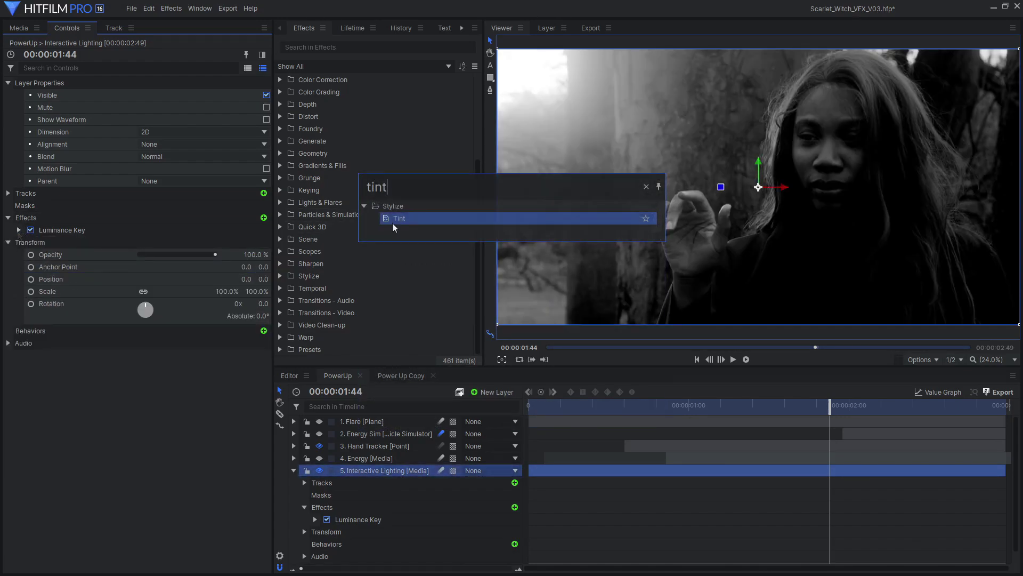
{"action": "double_click", "coordinate": [419, 221]}
{"action": "left_click", "coordinate": [267, 280]}
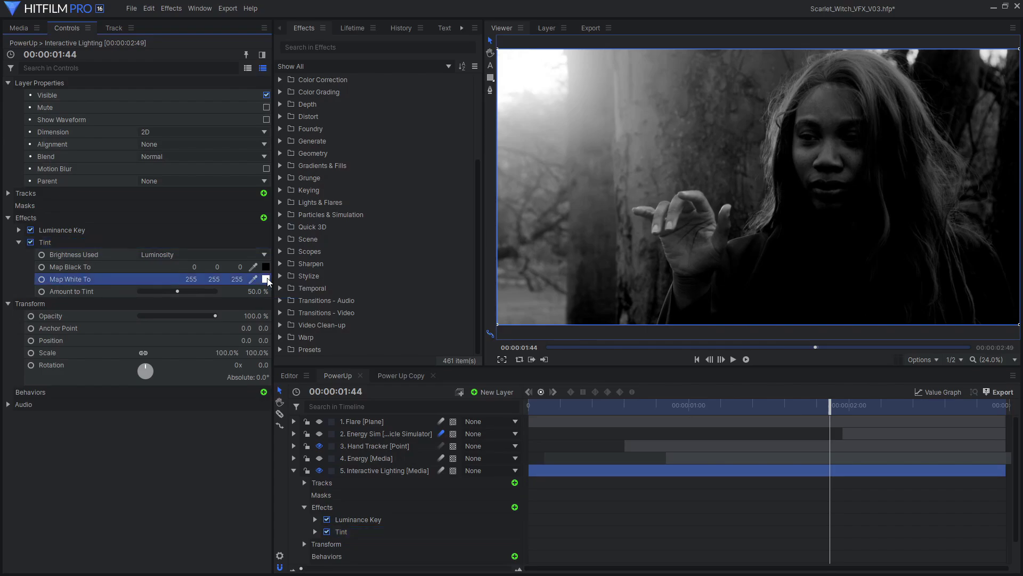
{"action": "left_click", "coordinate": [393, 201]}
{"action": "left_click", "coordinate": [614, 212]}
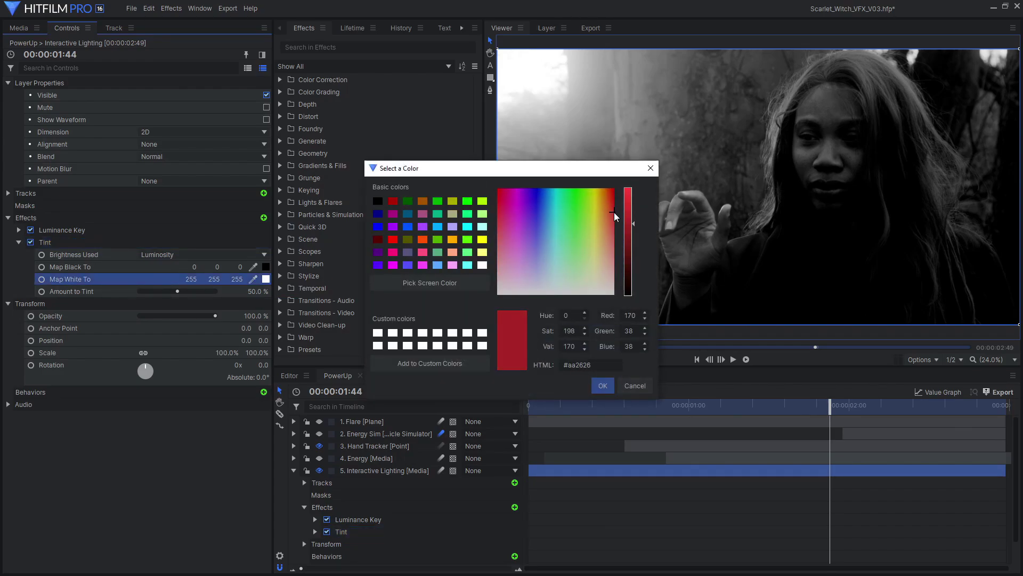
{"action": "left_click", "coordinate": [601, 387]}
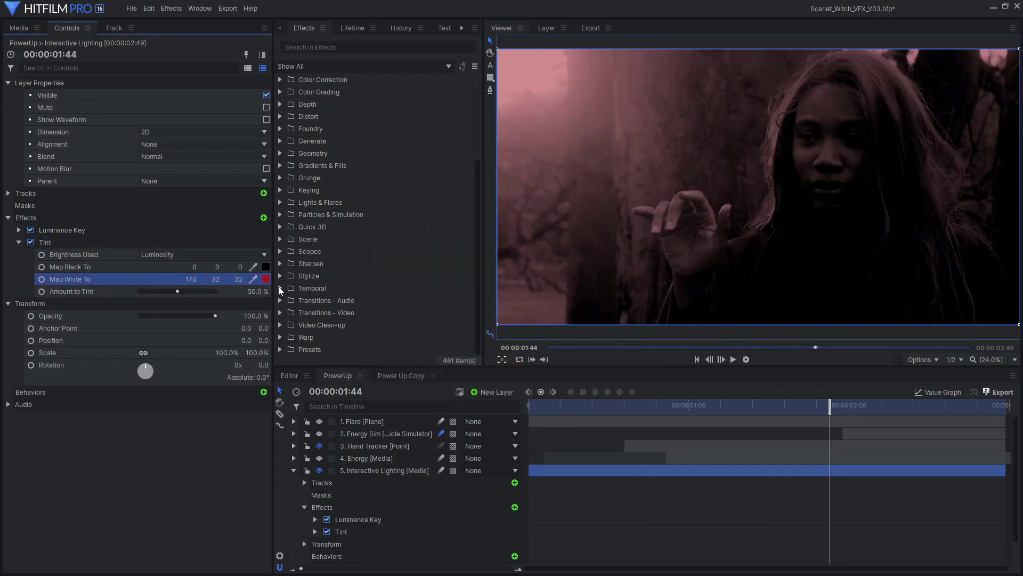
{"action": "left_click_drag", "start_coordinate": [177, 291], "coordinate": [273, 289]}
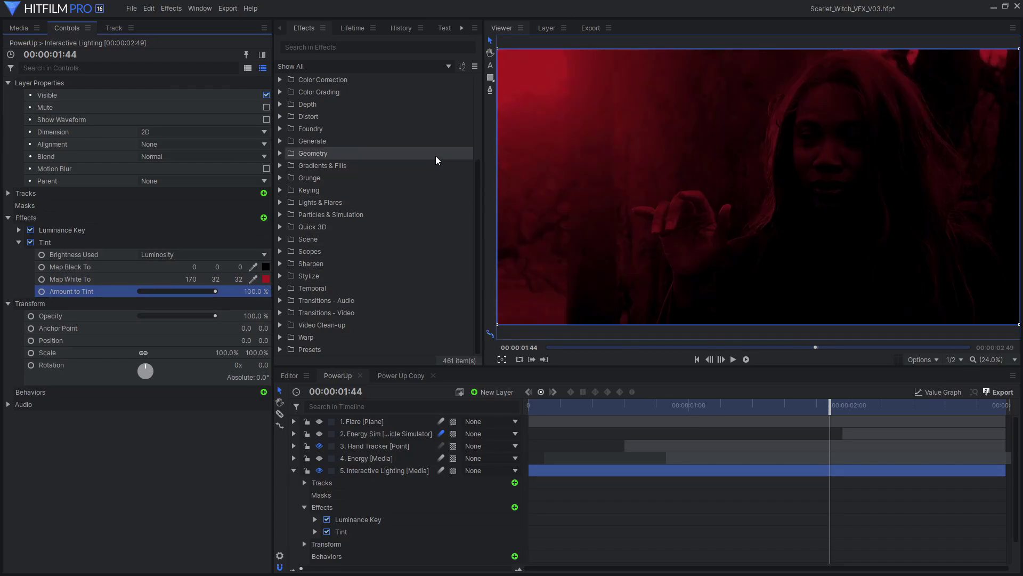
Step: Draw elliptical masks around the face and the hand on the Interactive Lighting layer, each with a Feather Strength of 140 px
{"action": "left_click", "coordinate": [491, 79]}
{"action": "left_click", "coordinate": [517, 113]}
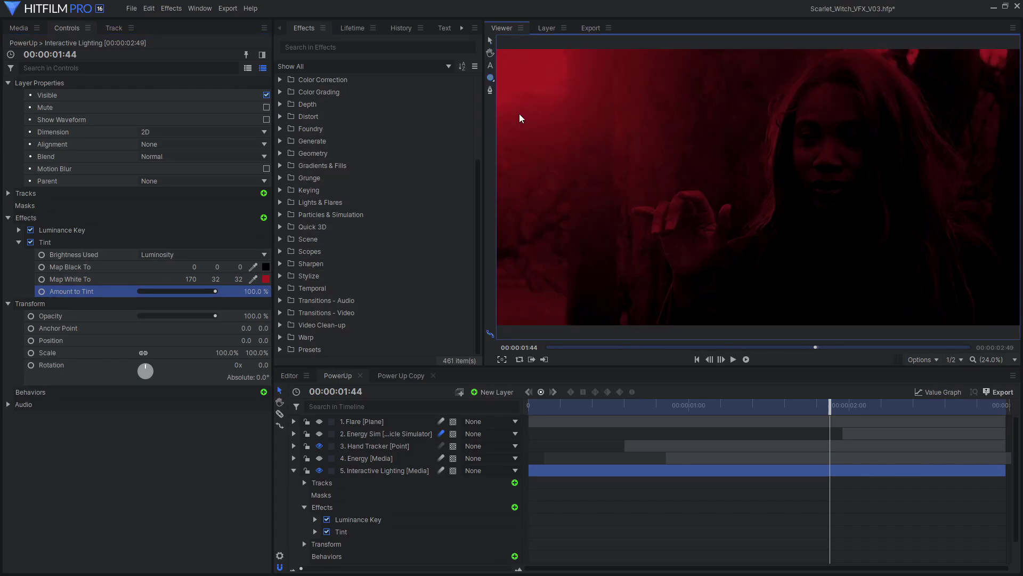
{"action": "left_click_drag", "start_coordinate": [801, 95], "coordinate": [873, 207]}
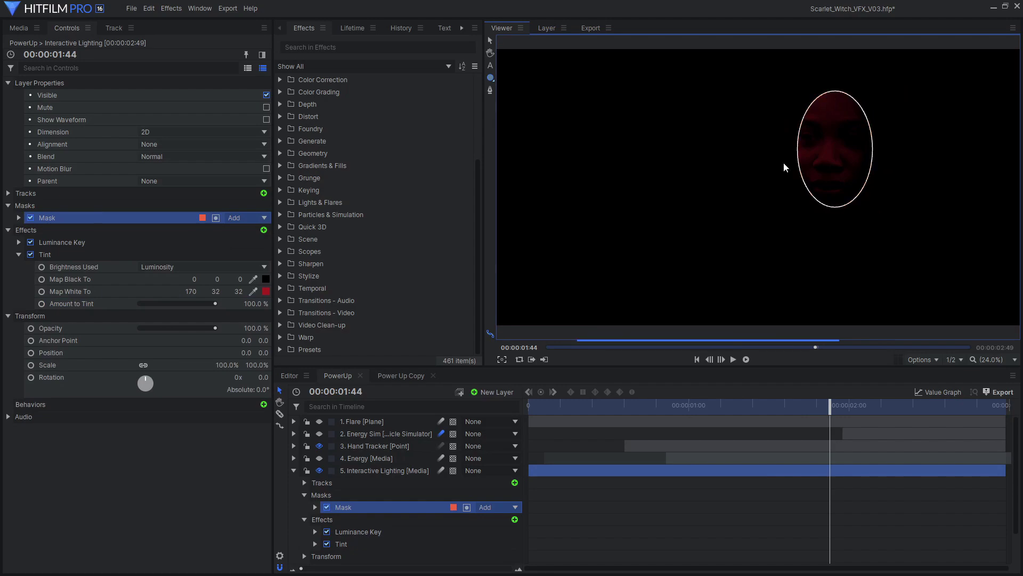
{"action": "left_click_drag", "start_coordinate": [669, 221], "coordinate": [709, 261]}
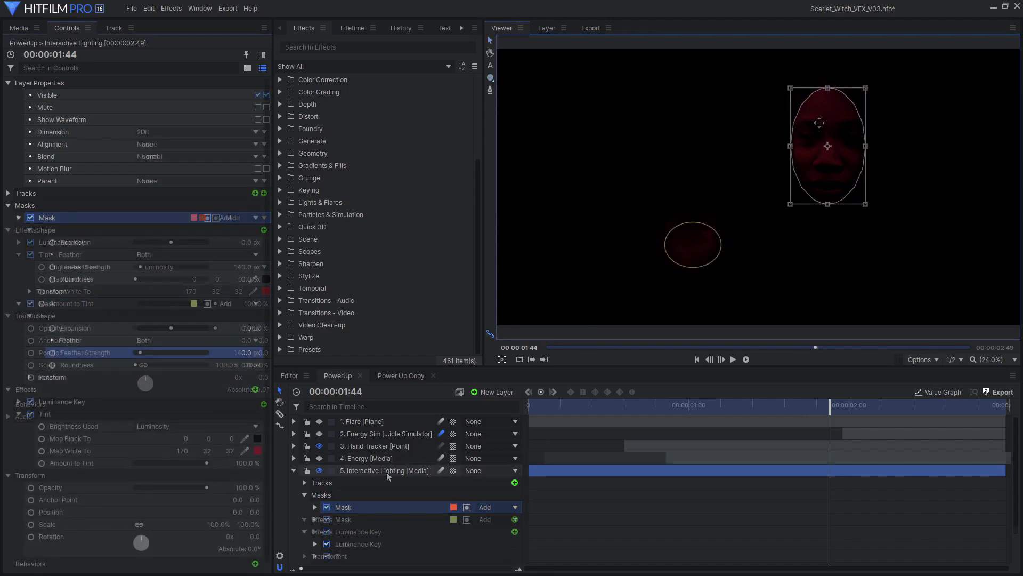
Step: Set the Interactive Lighting layer's blend mode to Add
{"action": "left_click", "coordinate": [388, 472]}
{"action": "right_click", "coordinate": [388, 472]}
{"action": "mouse_move", "coordinate": [506, 180]}
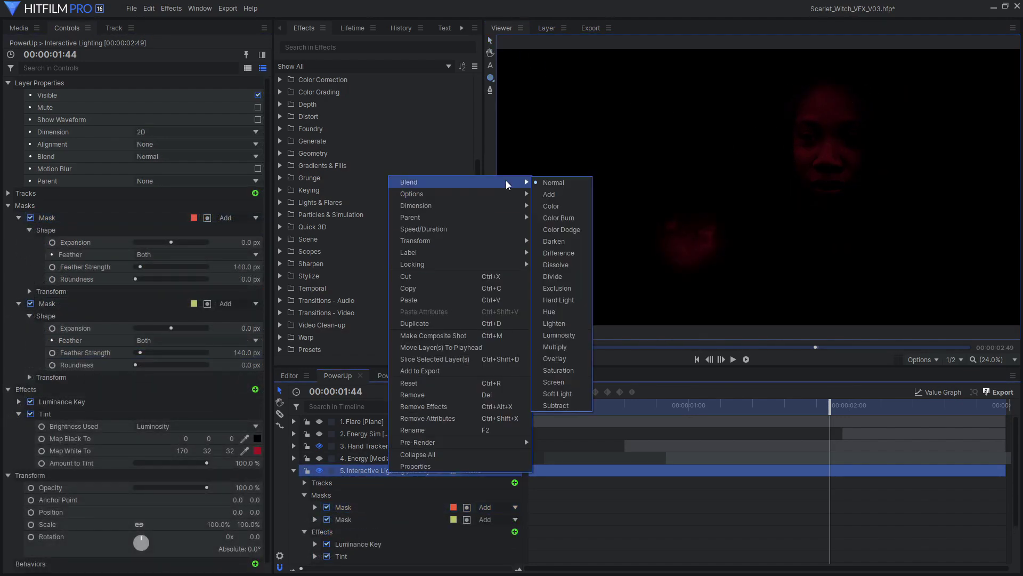
{"action": "left_click", "coordinate": [554, 194]}
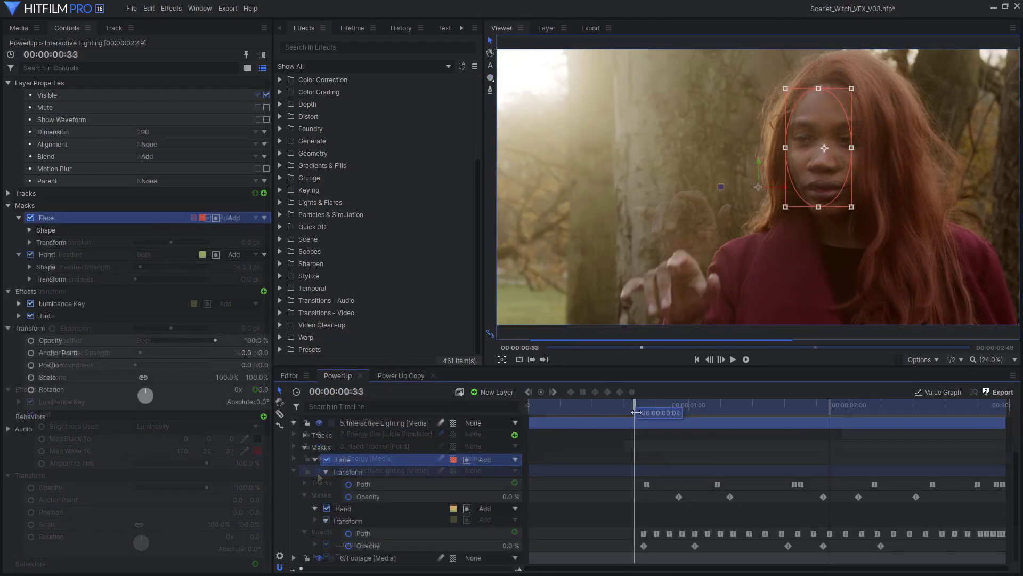
Step: Copy the Flicker effect from the Flare layer onto the Interactive Lighting layer
{"action": "left_click_drag", "start_coordinate": [636, 412], "coordinate": [997, 437]}
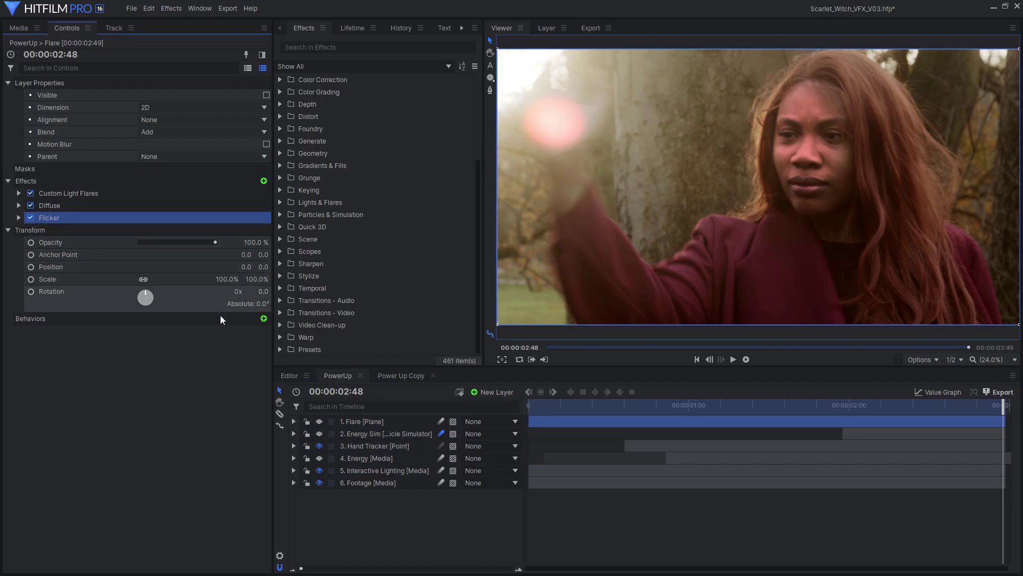
{"action": "left_click", "coordinate": [404, 471]}
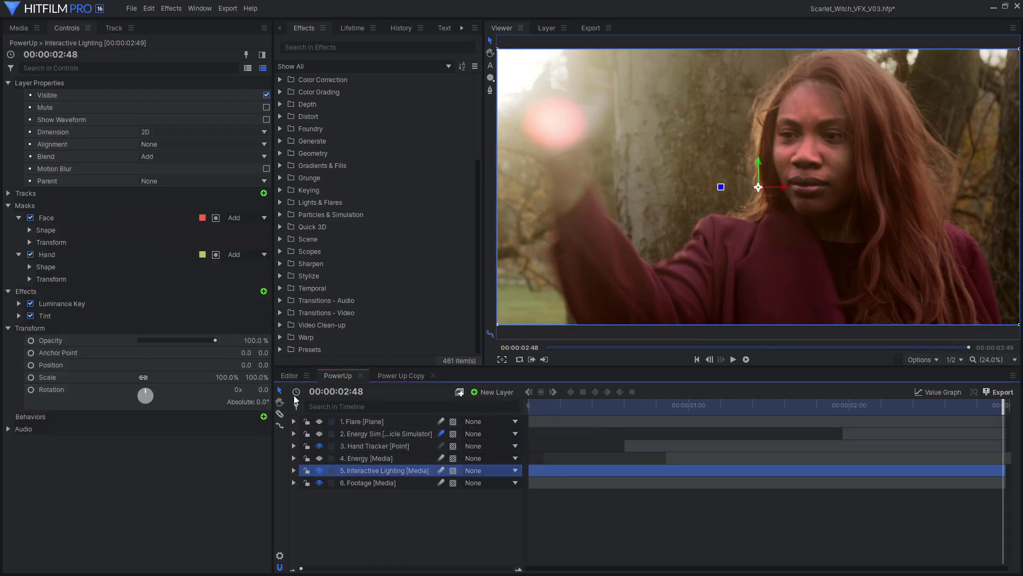
{"action": "left_click", "coordinate": [110, 296]}
{"action": "key", "text": "ctrl+v"}
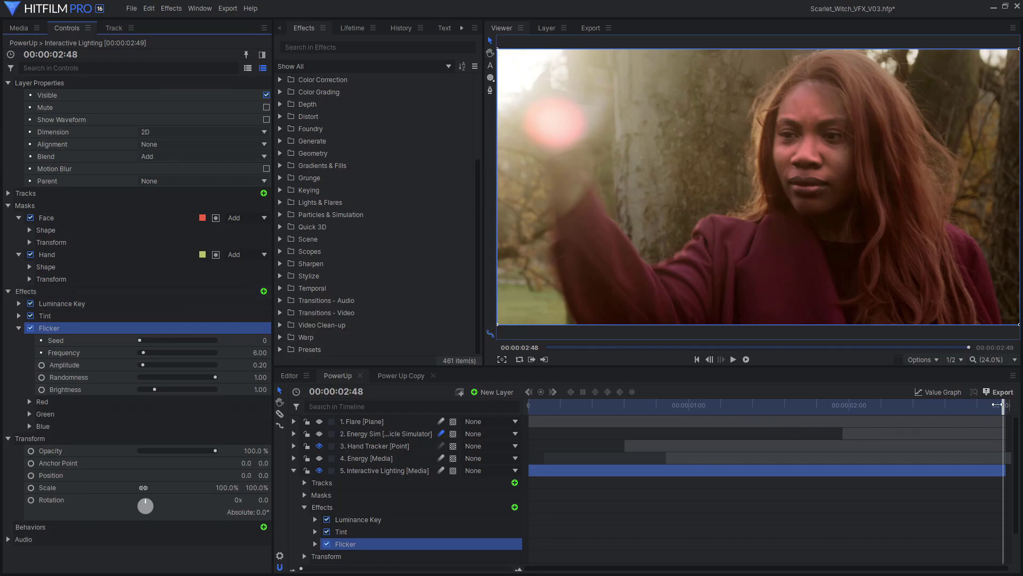
Step: Move the PowerUp timeline to 2:21 and add a Grade layer above all the other layers
{"action": "mouse_move", "coordinate": [1010, 405]}
{"action": "left_mouse_down"}
{"action": "mouse_move", "coordinate": [755, 408]}
{"action": "mouse_move", "coordinate": [1018, 416]}
{"action": "left_mouse_up"}
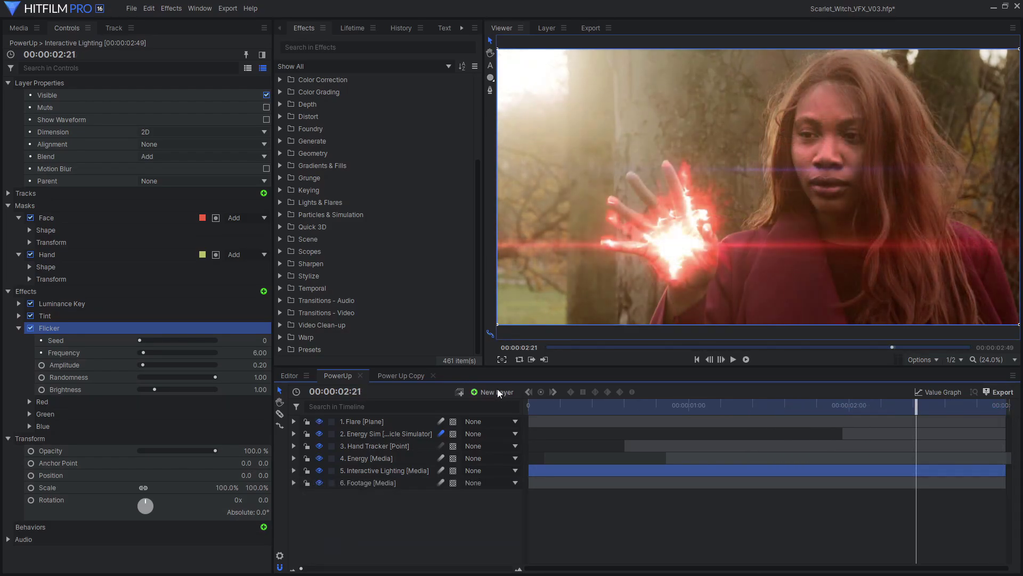
{"action": "left_click", "coordinate": [497, 391]}
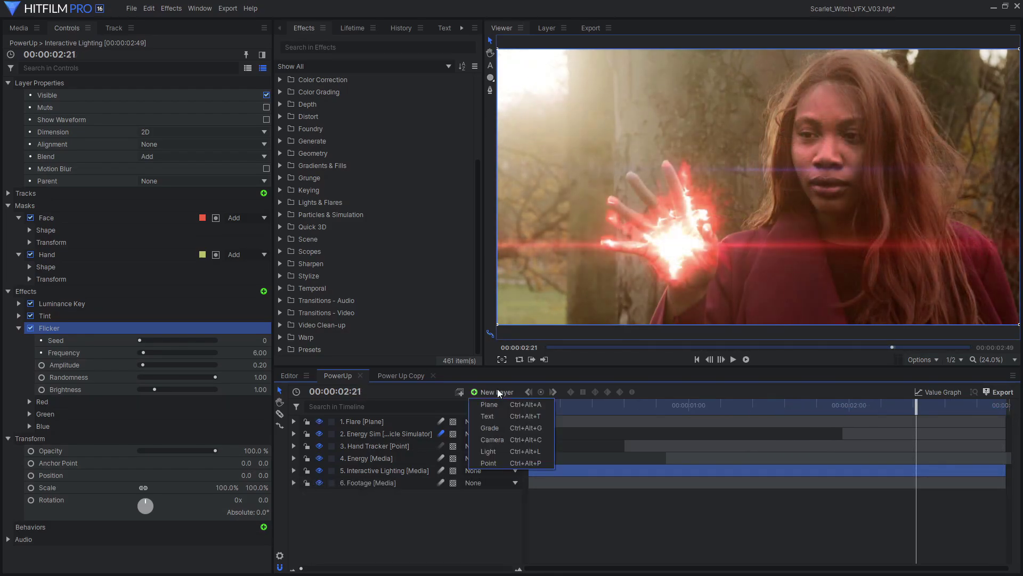
{"action": "left_click", "coordinate": [503, 428]}
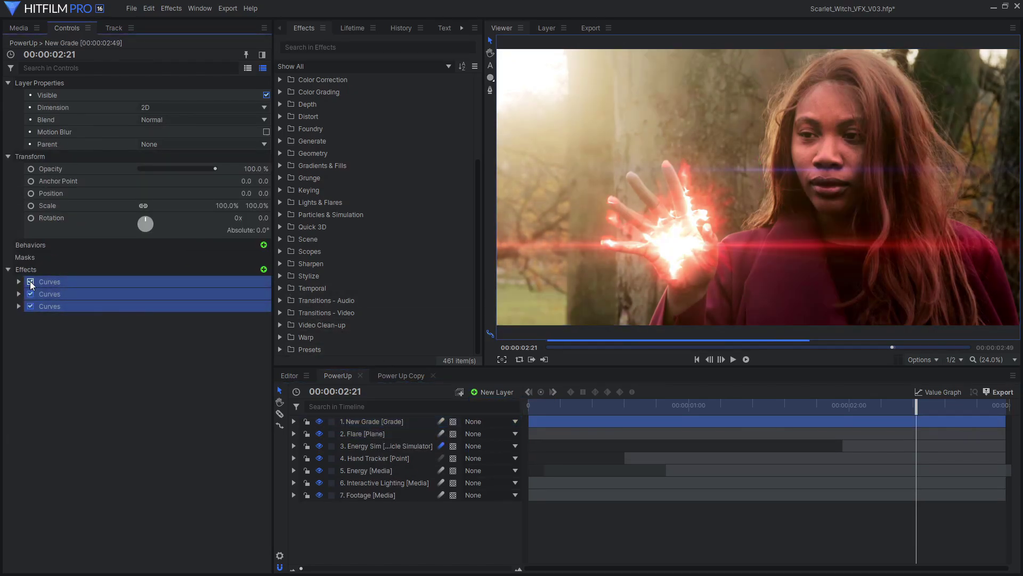
Step: Examine the channel curves in each of the three Curves effects on the New Grade layer
{"action": "left_click", "coordinate": [38, 281]}
{"action": "left_click", "coordinate": [18, 282]}
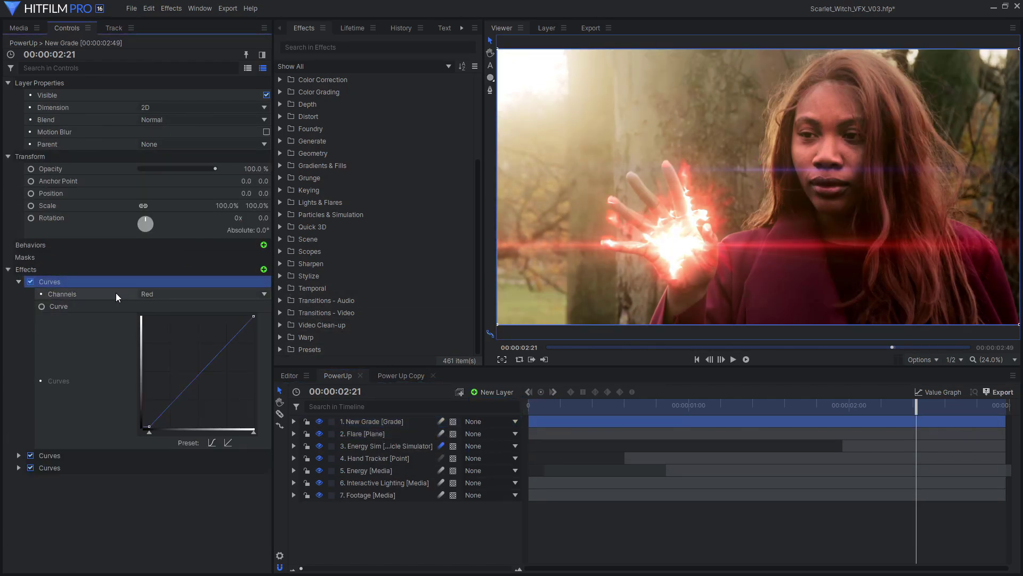
{"action": "left_click", "coordinate": [170, 295]}
{"action": "left_click", "coordinate": [177, 335]}
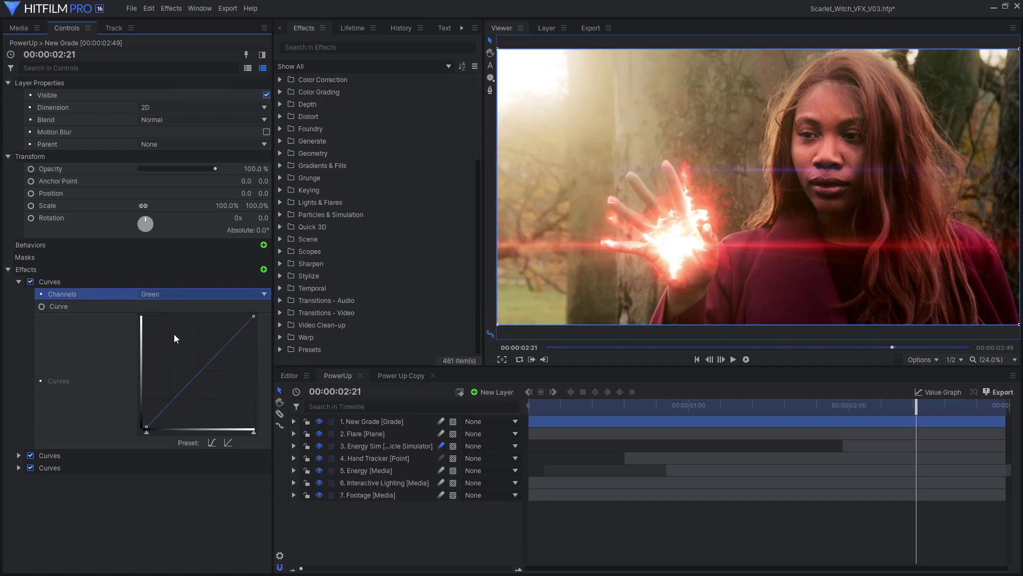
{"action": "left_click", "coordinate": [19, 281]}
{"action": "left_click", "coordinate": [19, 294]}
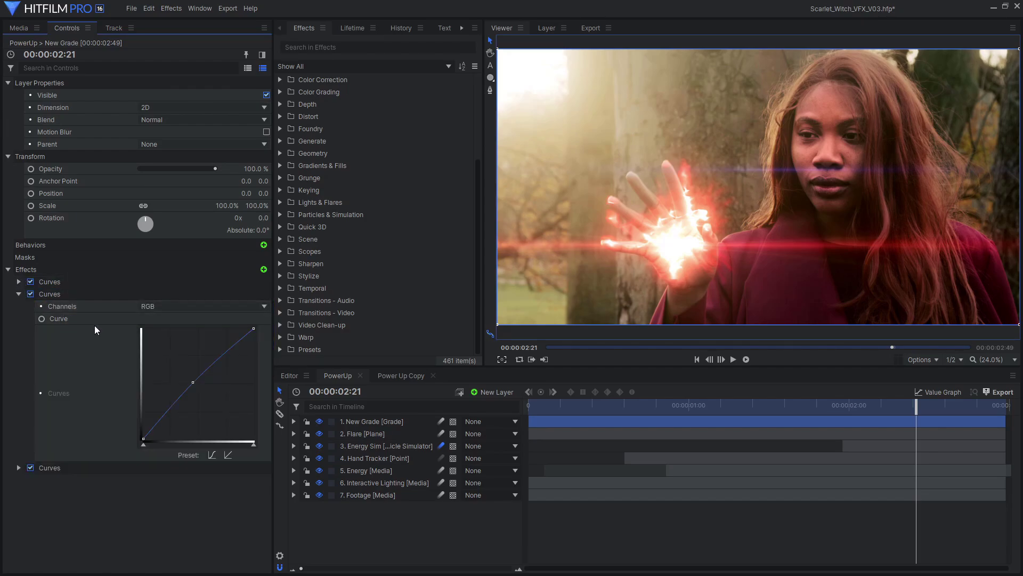
{"action": "left_click", "coordinate": [18, 294]}
{"action": "left_click", "coordinate": [19, 306]}
{"action": "left_click", "coordinate": [156, 320]}
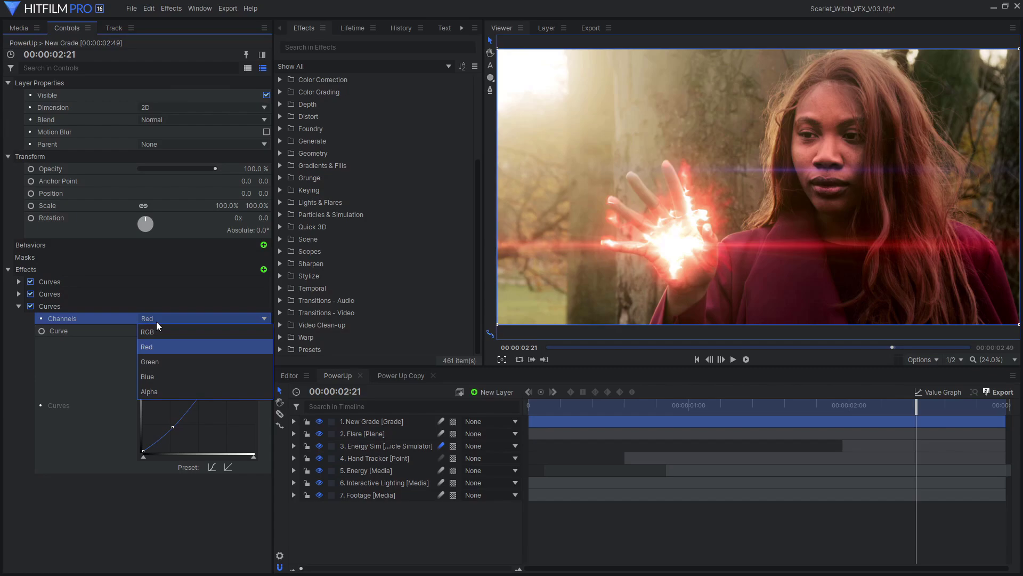
{"action": "left_click", "coordinate": [162, 375]}
{"action": "left_click", "coordinate": [19, 305]}
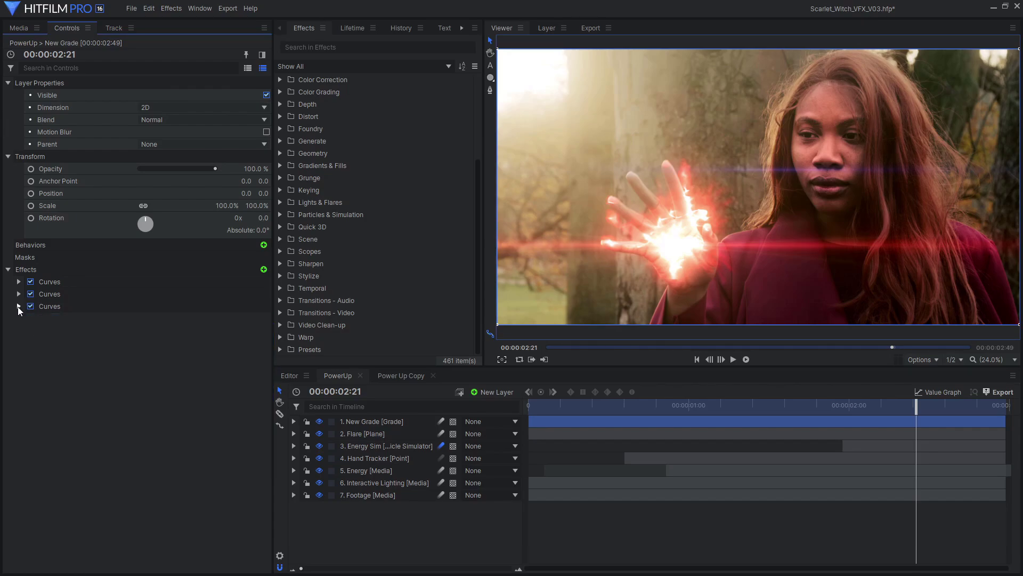
Step: Add a Glow effect to the New Grade layer with Intensity 0.3, Threshold 90%, Radius 512 px and Add blending
{"action": "left_click", "coordinate": [264, 269]}
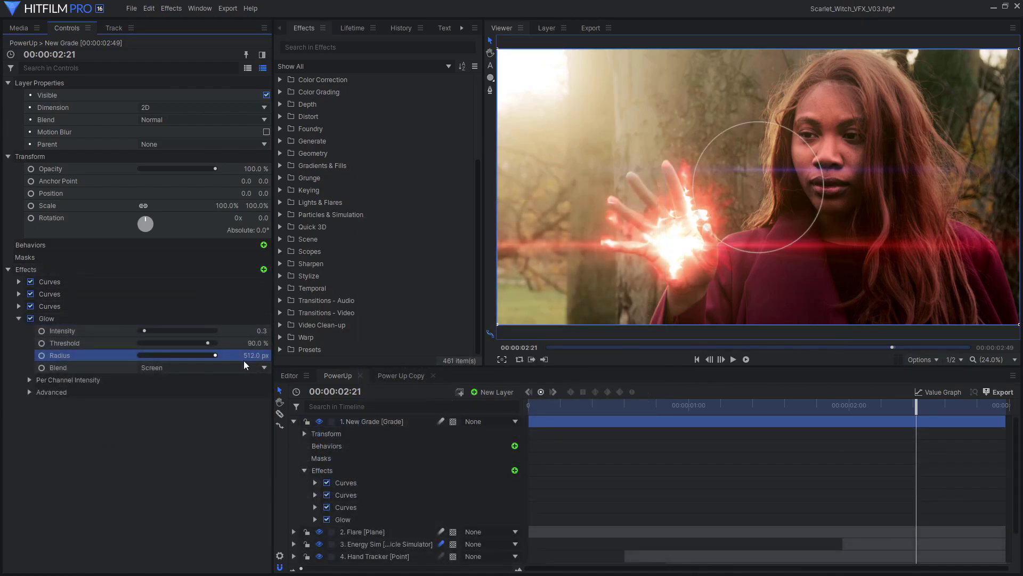
{"action": "left_click", "coordinate": [222, 371]}
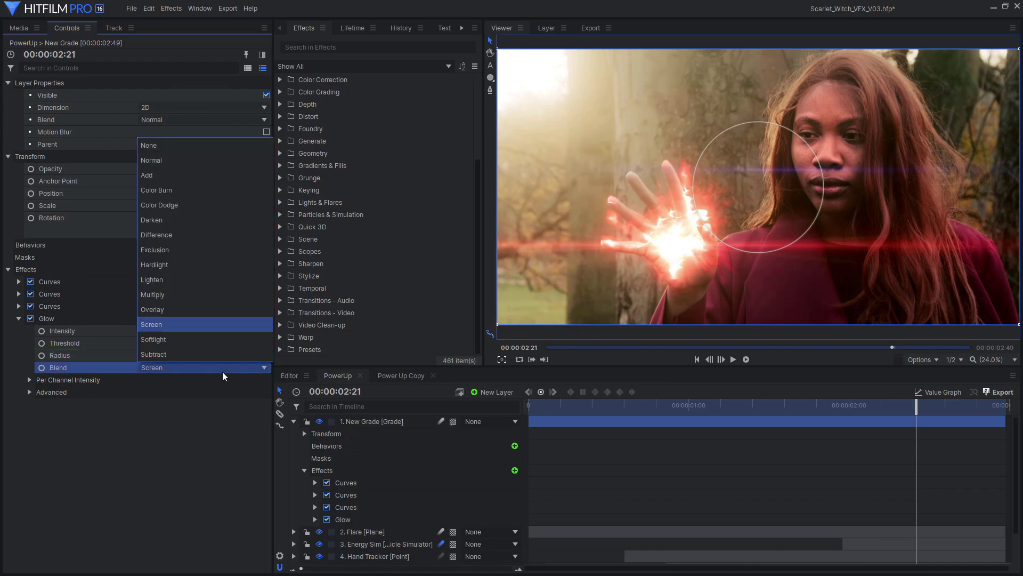
{"action": "left_click", "coordinate": [162, 178]}
{"action": "left_click", "coordinate": [30, 319]}
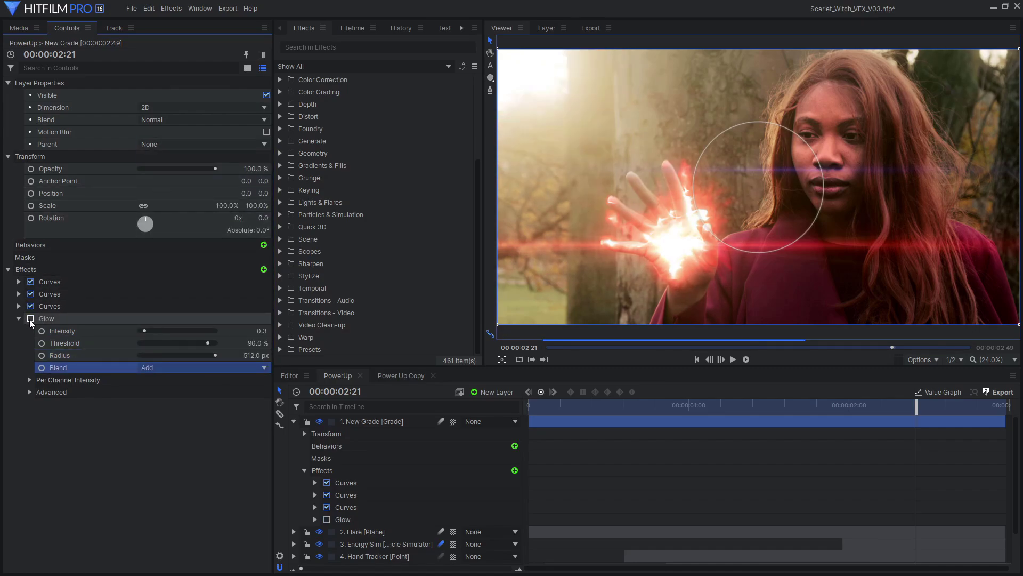
{"action": "left_click", "coordinate": [30, 318]}
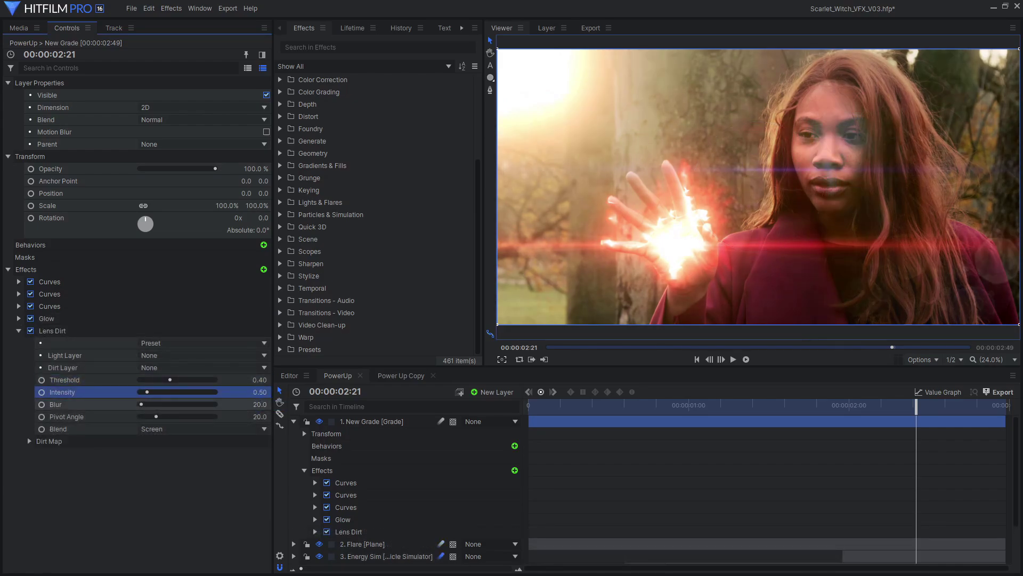
Step: Add Lens Dirt with Intensity 0.50 and Blur 300, plus an Anamorphic Lens Flare with Intensity 0.80, to the New Grade layer
{"action": "left_click", "coordinate": [259, 404]}
{"action": "type", "text": "300"}
{"action": "key", "text": "Return"}
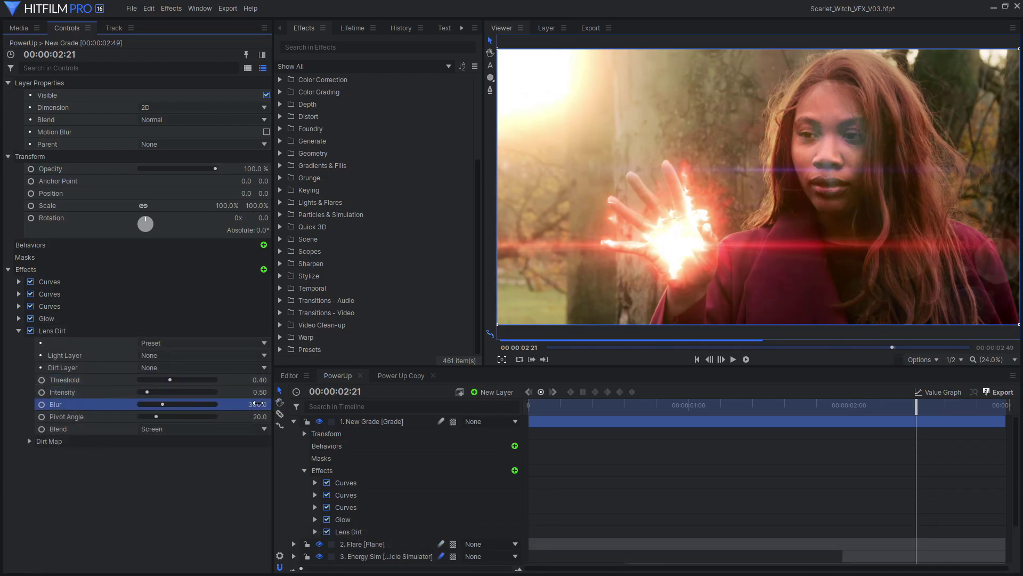
{"action": "left_click", "coordinate": [20, 330]}
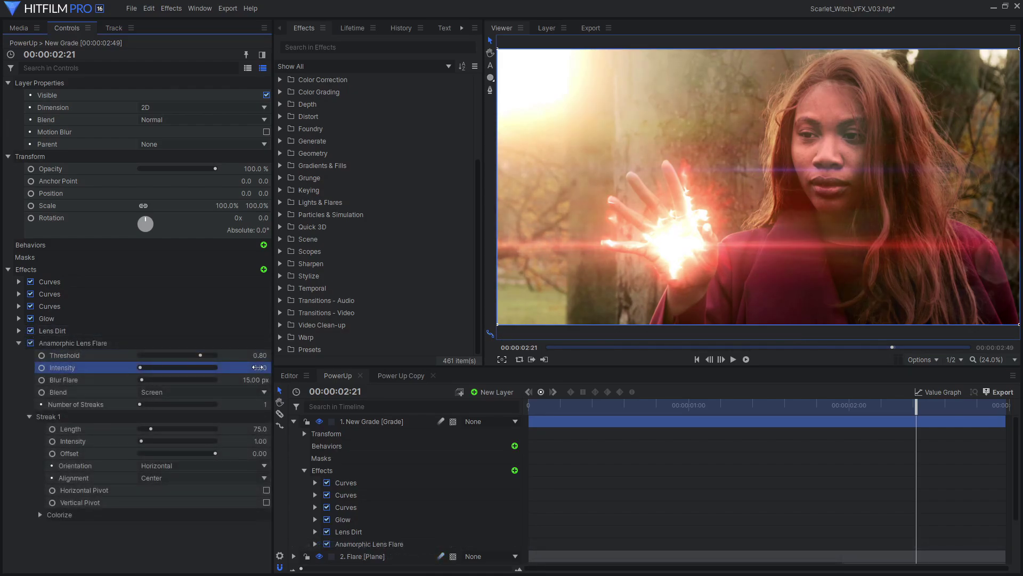
{"action": "left_click", "coordinate": [253, 380]}
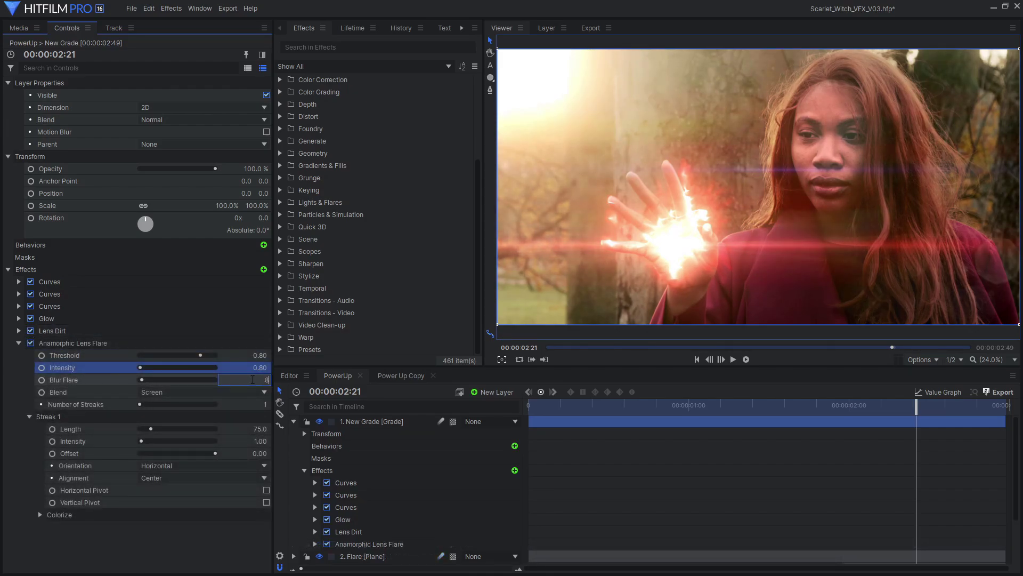
{"action": "left_click", "coordinate": [293, 421]}
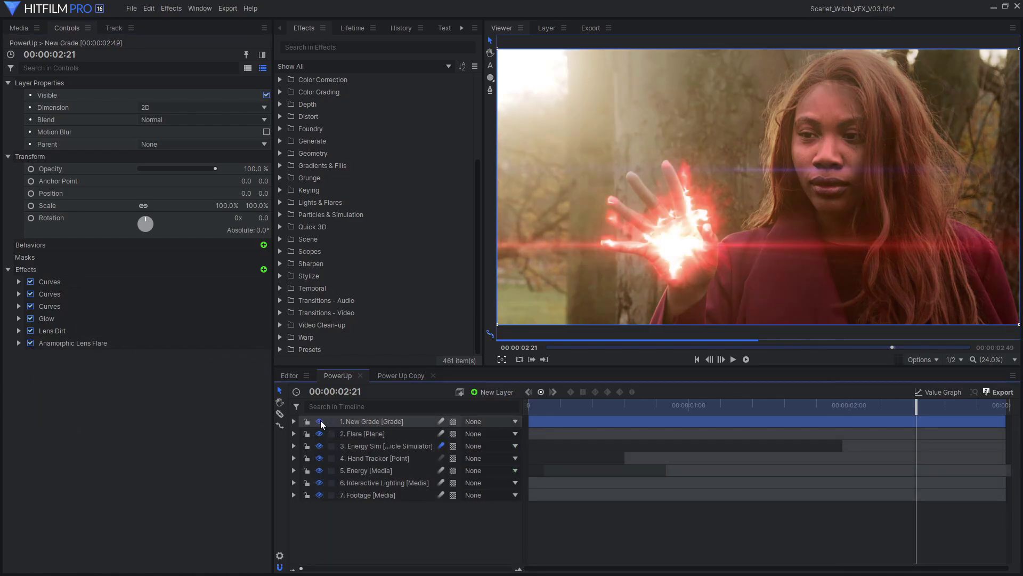
Step: Compare the shot with the New Grade layer hidden and visible, and play back the composite
{"action": "left_click", "coordinate": [320, 422]}
{"action": "left_click", "coordinate": [319, 422]}
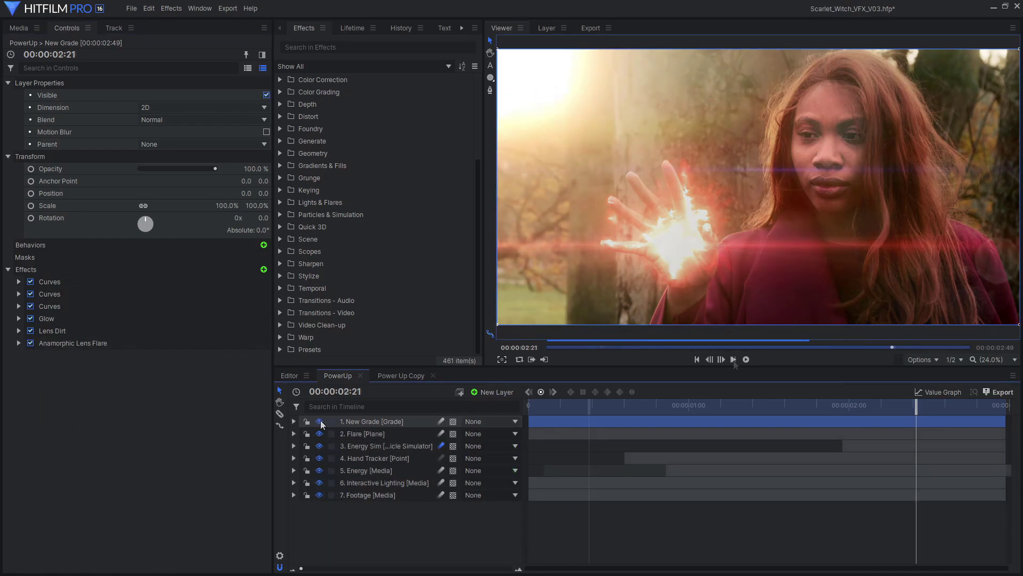
{"action": "left_click", "coordinate": [733, 360]}
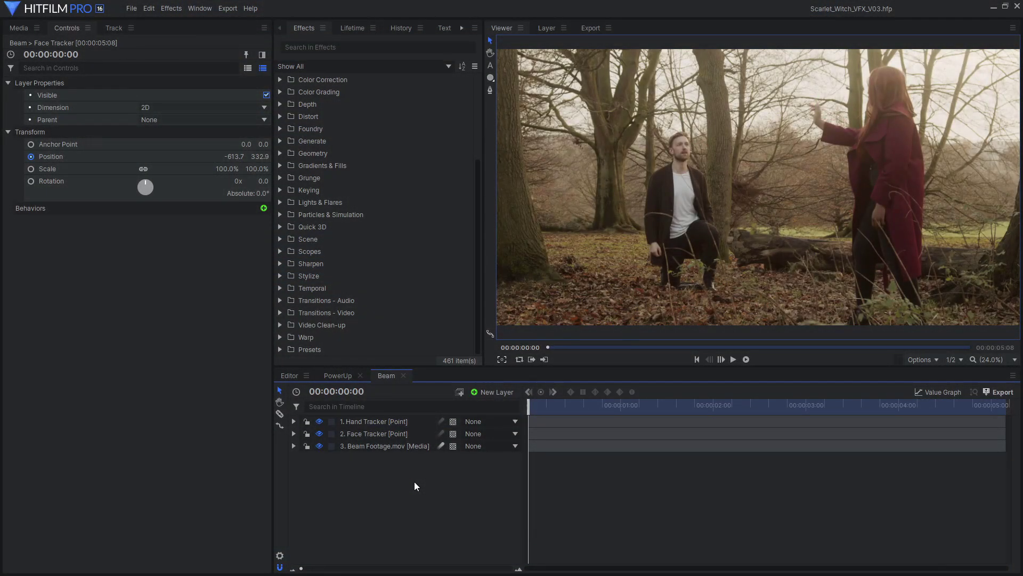
Step: Check how the Hand Tracker and Face Tracker points follow the Beam footage over time
{"action": "left_click", "coordinate": [392, 435]}
{"action": "left_click", "coordinate": [389, 422], "text": "ctrl"}
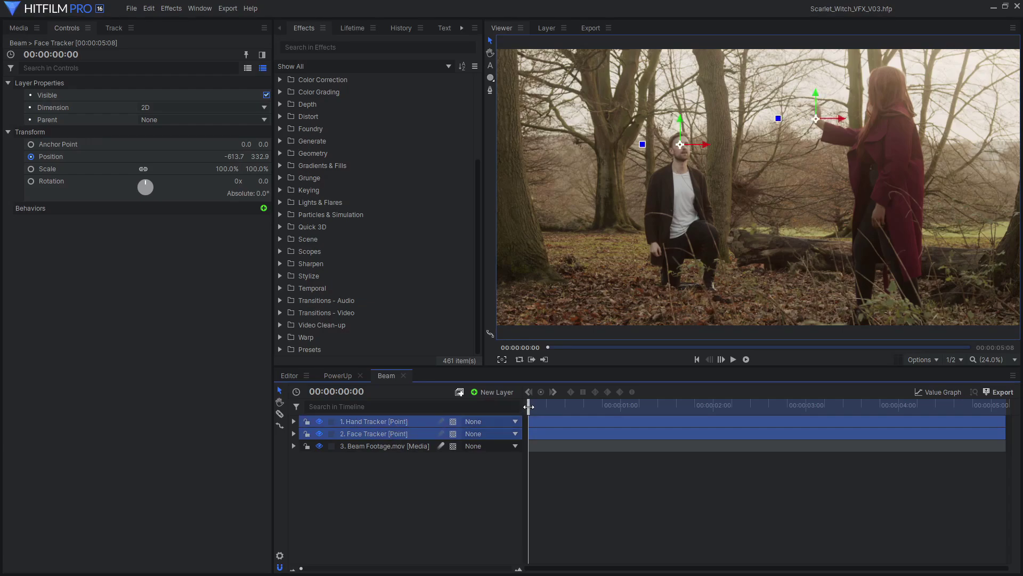
{"action": "left_click_drag", "start_coordinate": [528, 407], "coordinate": [879, 407]}
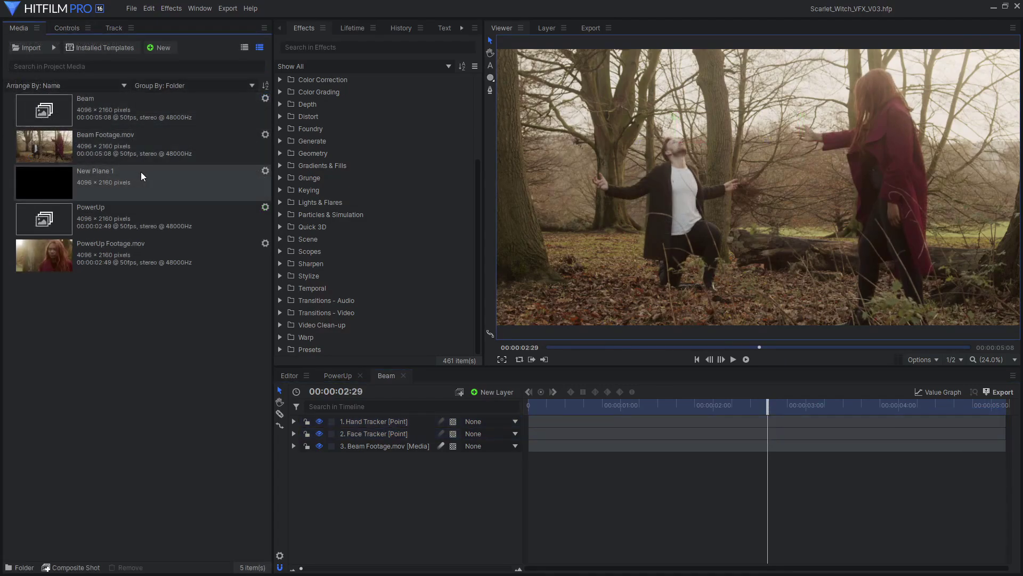
Step: Place New Plane 1 above the trackers in the Beam composite shot and apply Lightsword Ultra (2-Point Auto) to it
{"action": "left_click_drag", "start_coordinate": [143, 177], "coordinate": [194, 232]}
{"action": "left_click_drag", "start_coordinate": [411, 419], "coordinate": [413, 423]}
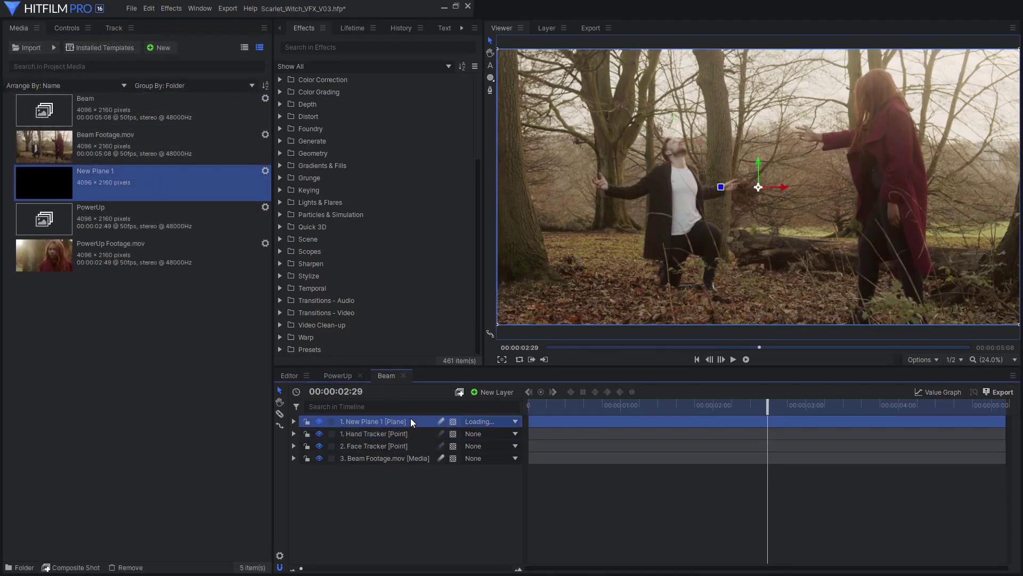
{"action": "left_click", "coordinate": [66, 28]}
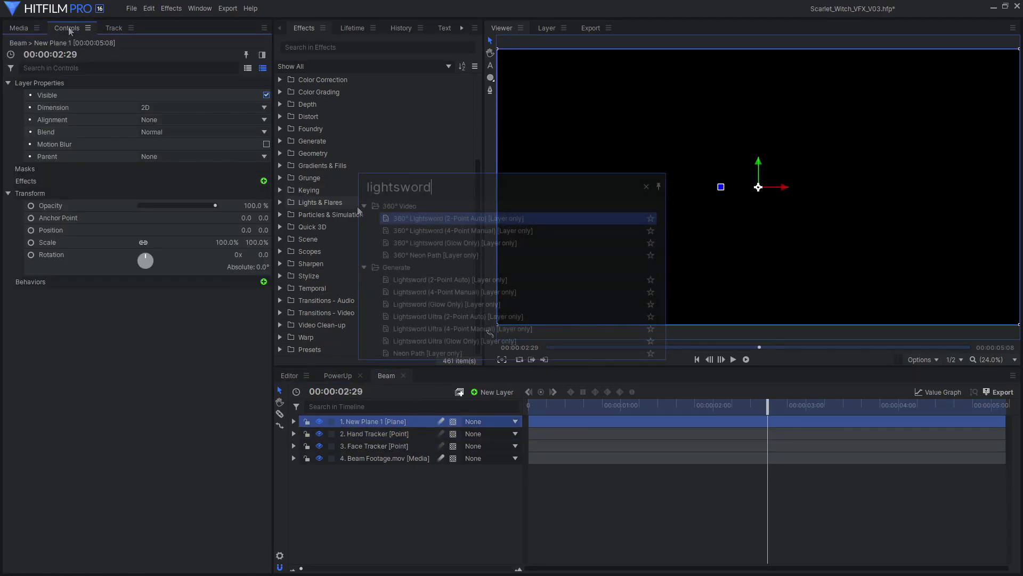
{"action": "left_click", "coordinate": [568, 312]}
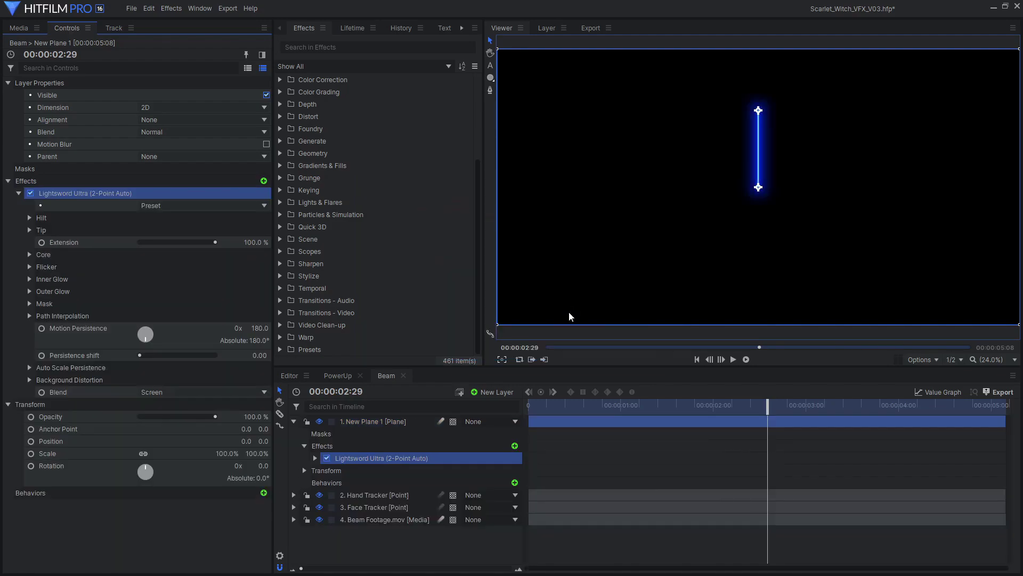
Step: Attach the Lightsword Ultra's Hilt position to the Hand Tracker layer and its Tip position to the Face Tracker layer
{"action": "left_click", "coordinate": [30, 218]}
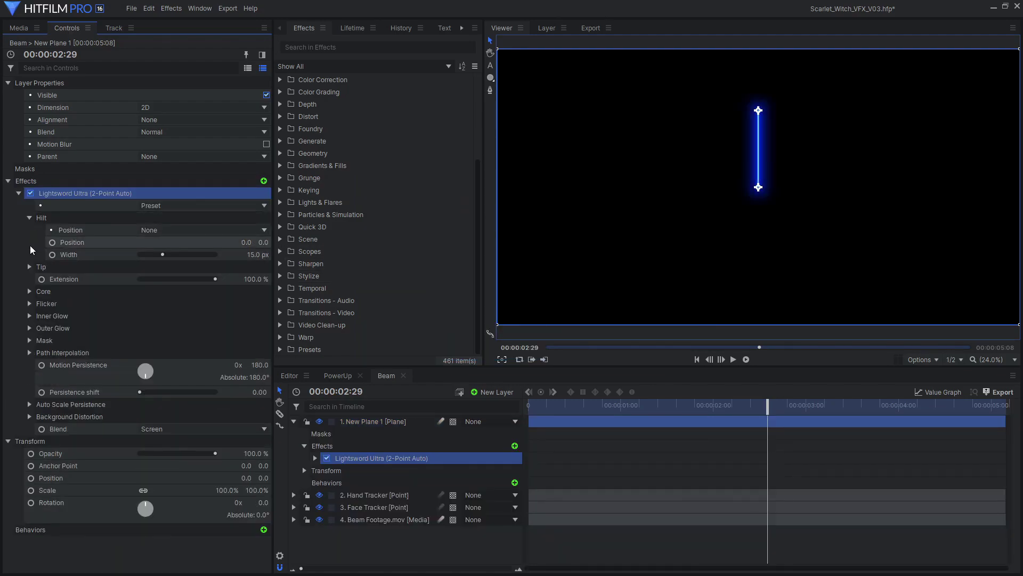
{"action": "left_click", "coordinate": [29, 267]}
{"action": "left_click", "coordinate": [216, 231]}
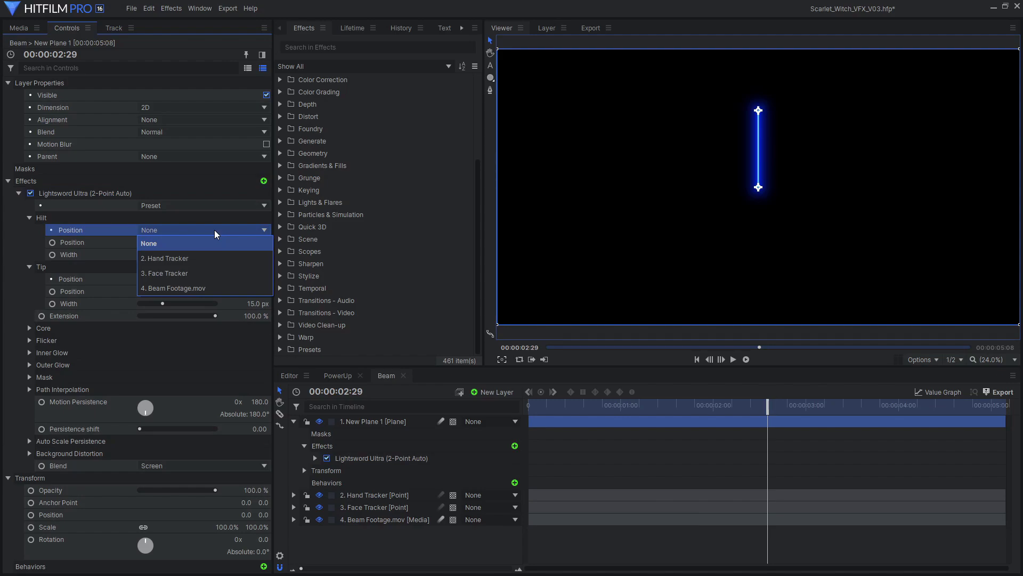
{"action": "left_click", "coordinate": [201, 258]}
{"action": "left_click", "coordinate": [187, 279]}
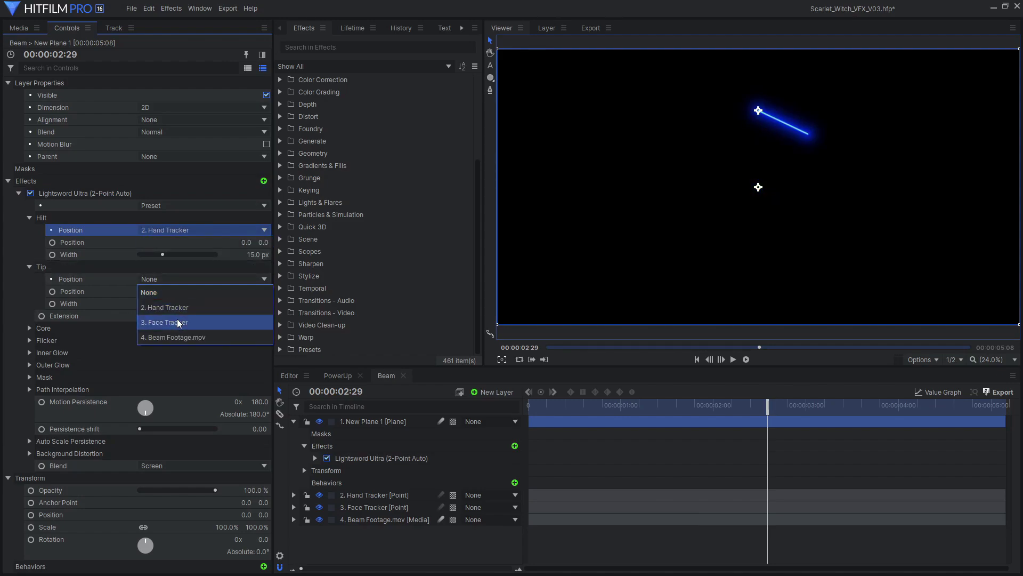
{"action": "left_click", "coordinate": [178, 322]}
{"action": "left_click", "coordinate": [261, 291]}
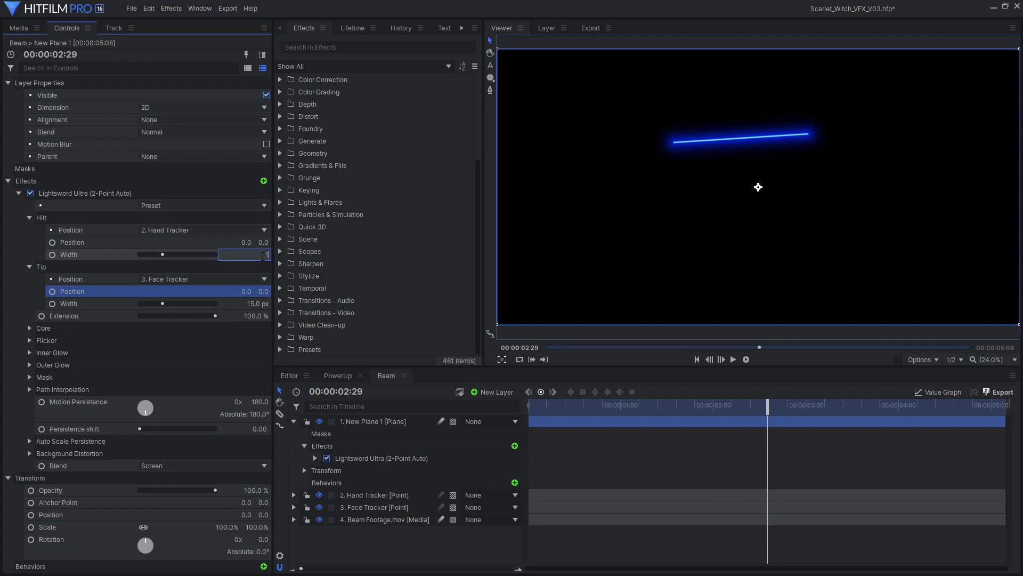
Step: Taper the beam with a Hilt Width of 10 px and Tip Width of 2 px, and set Core Feather to 100%
{"action": "left_click", "coordinate": [265, 255]}
{"action": "type", "text": "10"}
{"action": "key", "text": "Return"}
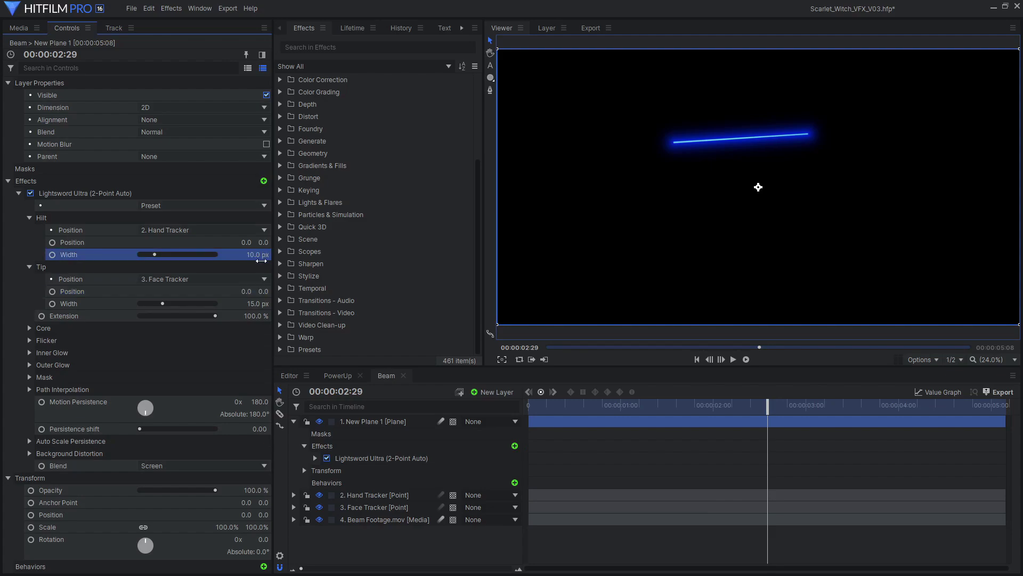
{"action": "key", "text": "Return"}
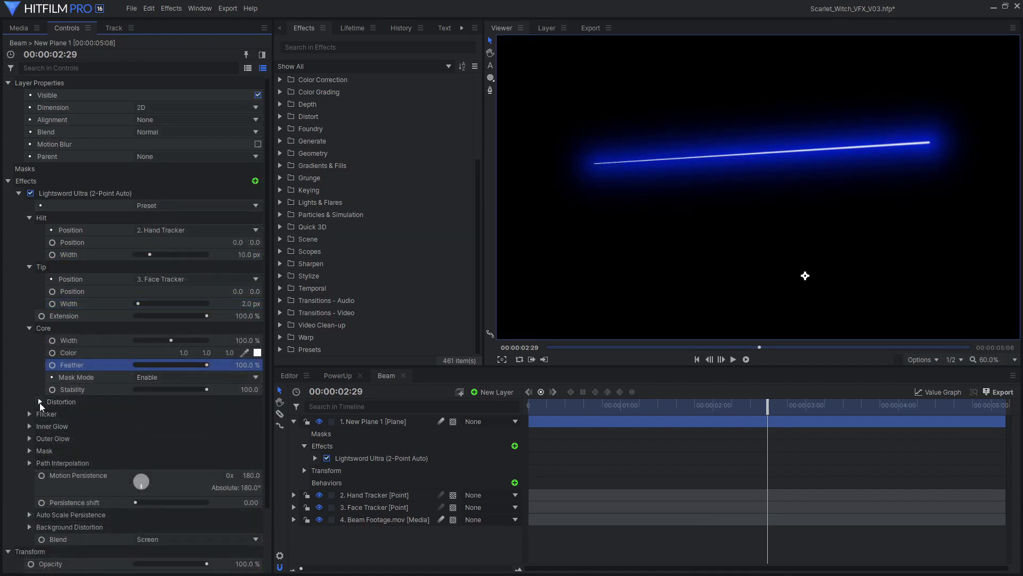
Step: Set the beam's Core Distortion to 100 px with the Energy type, and disable Blend on Top
{"action": "left_click", "coordinate": [40, 401]}
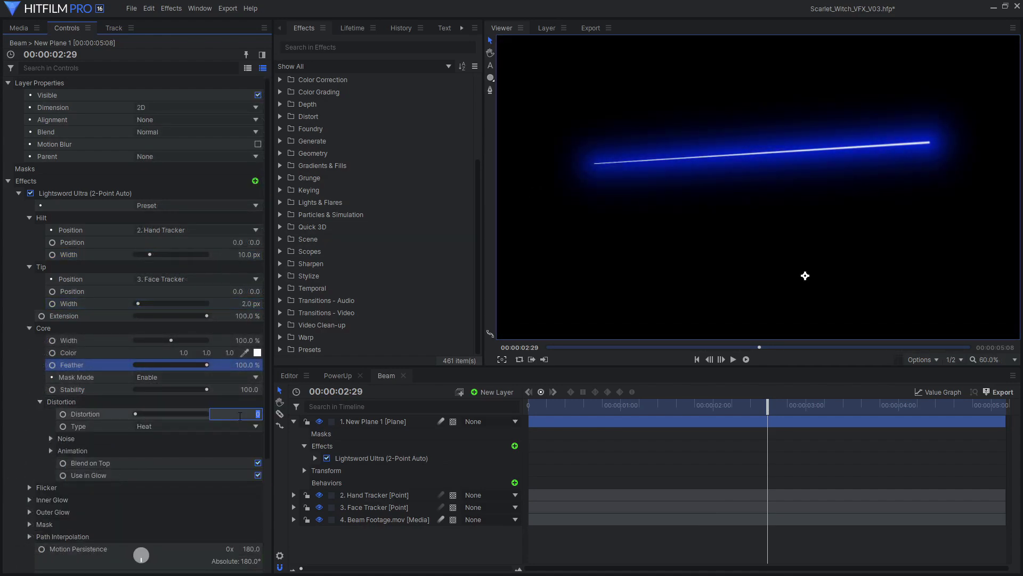
{"action": "left_click", "coordinate": [240, 416]}
{"action": "type", "text": "100"}
{"action": "key", "text": "Return"}
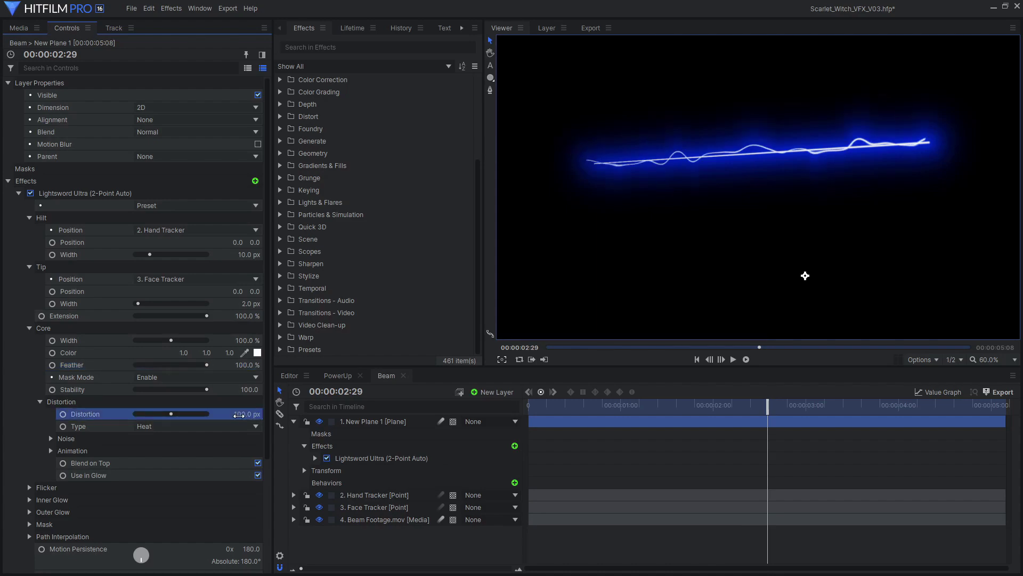
{"action": "left_click", "coordinate": [259, 462]}
{"action": "left_click", "coordinate": [243, 428]}
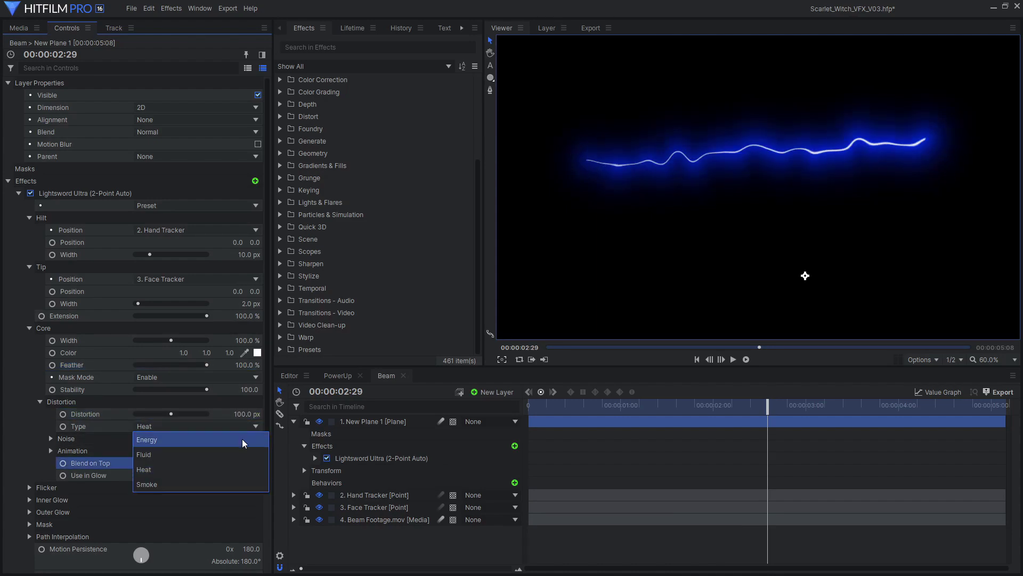
{"action": "left_click", "coordinate": [242, 441]}
{"action": "left_click", "coordinate": [242, 439]}
Step: Set the core distortion's Complexity to 7, Wind Direction to 275° and Wind Speed to 500 px/s, and raise its Noise Speed
{"action": "scroll", "coordinate": [243, 421], "scroll_direction": "down", "scroll_amount": 2}
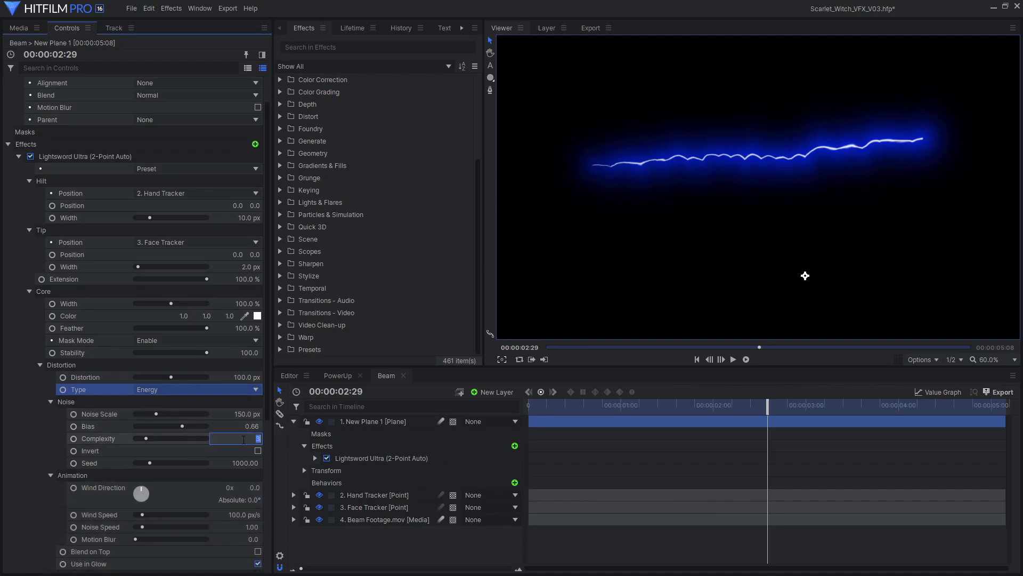
{"action": "type", "text": "7"}
{"action": "key", "text": "Return"}
{"action": "left_click", "coordinate": [246, 488]}
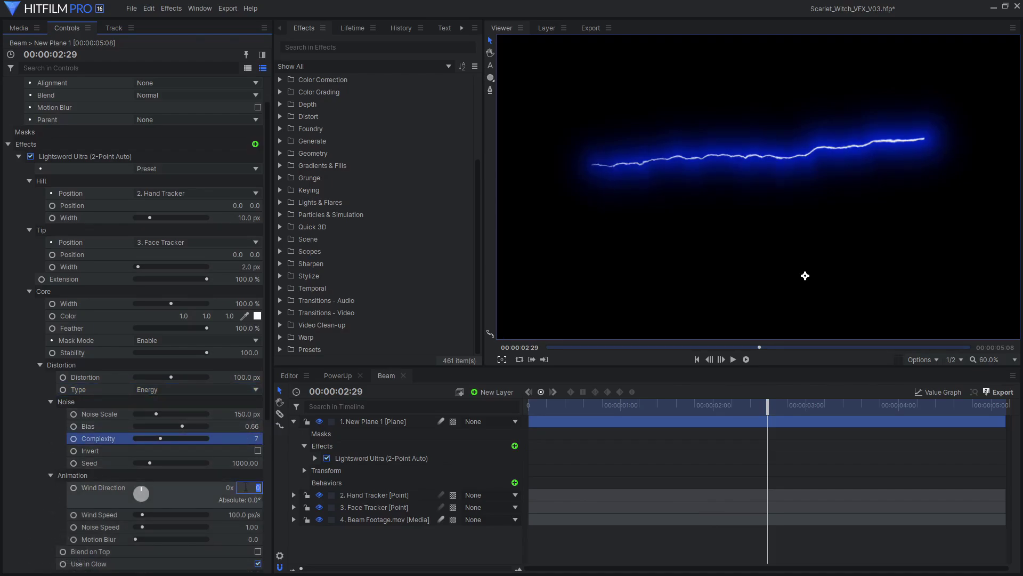
{"action": "type", "text": "275"}
{"action": "key", "text": "Return"}
{"action": "left_click_drag", "start_coordinate": [236, 510], "coordinate": [248, 525]}
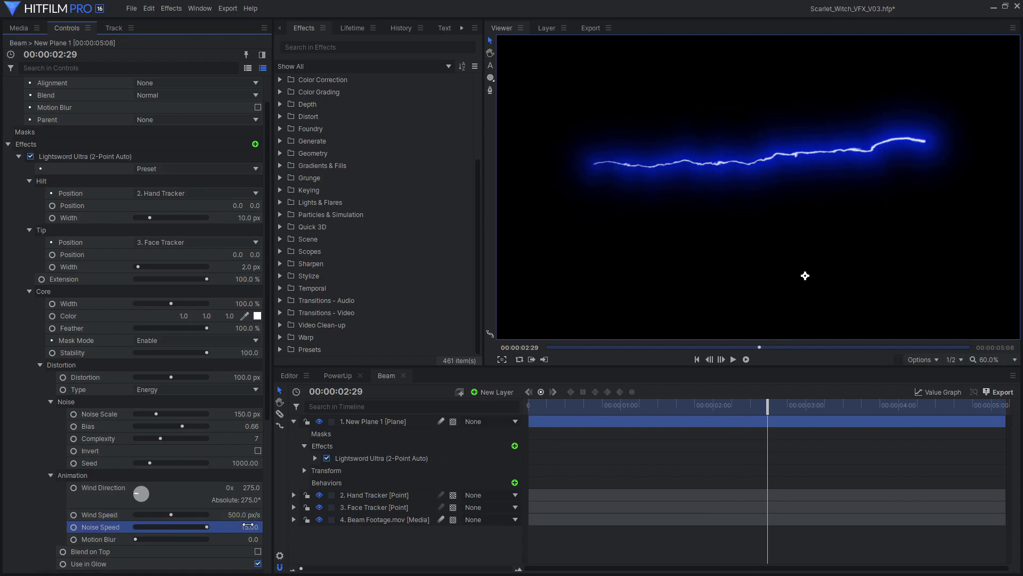
Step: Set the core distortion's Motion Blur to 1 and move the playhead to 00:00:03:11
{"action": "left_click", "coordinate": [256, 538]}
{"action": "type", "text": "1"}
{"action": "key", "text": "Return"}
{"action": "left_click_drag", "start_coordinate": [768, 404], "coordinate": [826, 397]}
Step: Make the Lightsword Ultra's Inner Glow white (#ffffff) and set its Width to 20 px
{"action": "left_click", "coordinate": [29, 279]}
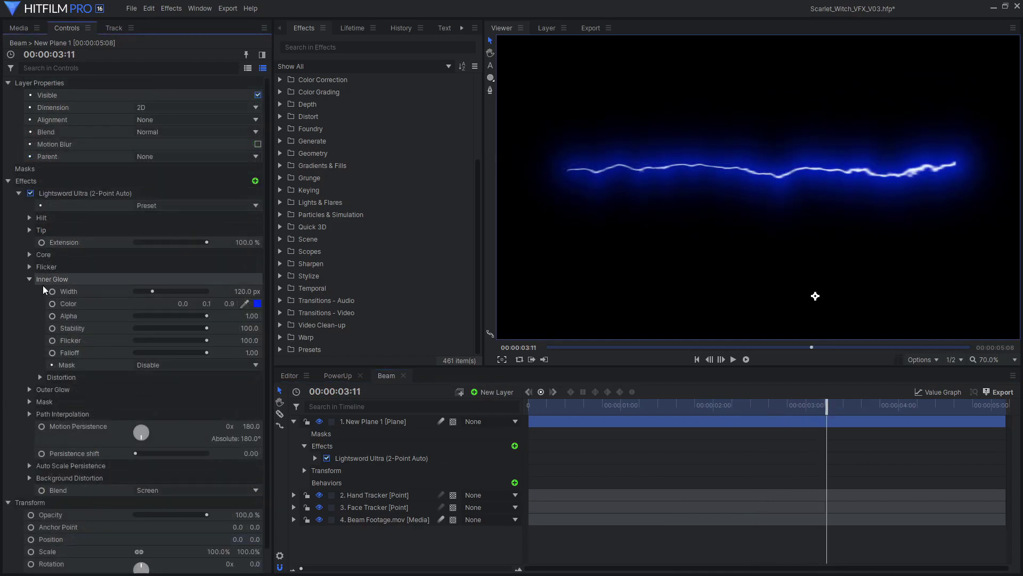
{"action": "left_click", "coordinate": [257, 303]}
{"action": "left_click", "coordinate": [482, 265]}
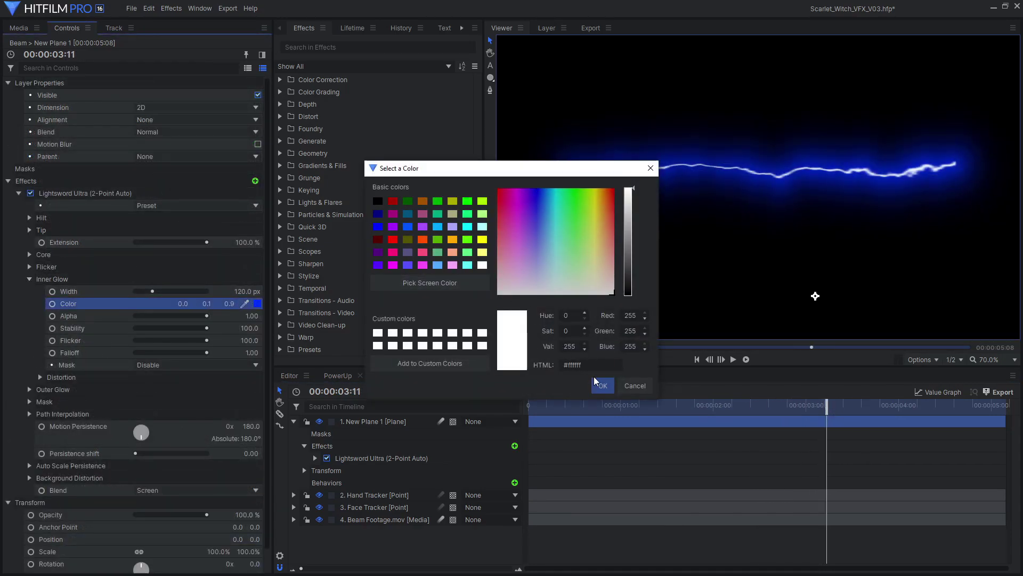
{"action": "left_click", "coordinate": [601, 385]}
{"action": "left_click", "coordinate": [251, 292]}
{"action": "type", "text": "20"}
{"action": "key", "text": "Return"}
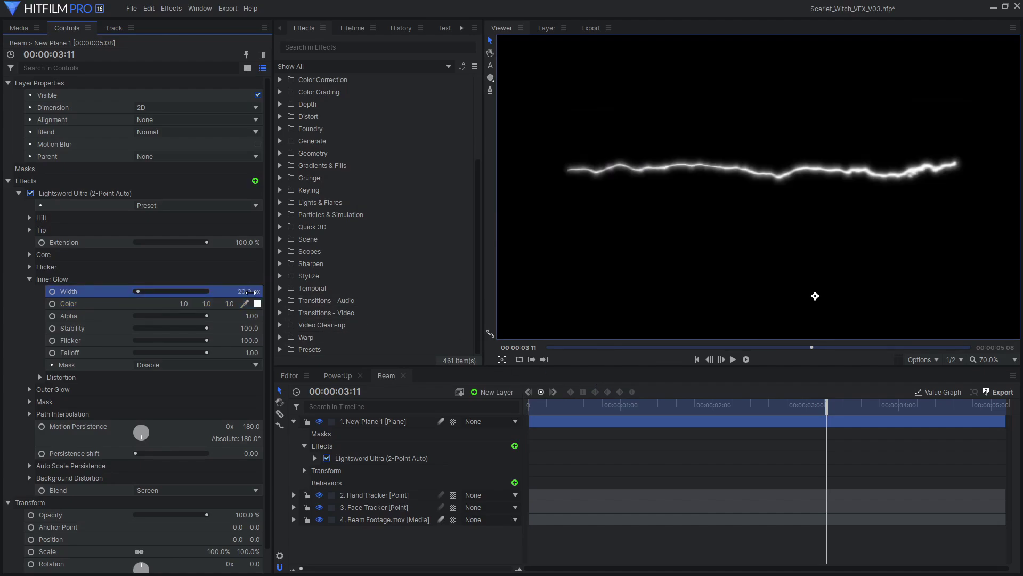
Step: Set the Inner Glow's Distortion to 31 px using the Energy type and Distort mode
{"action": "left_click", "coordinate": [39, 376]}
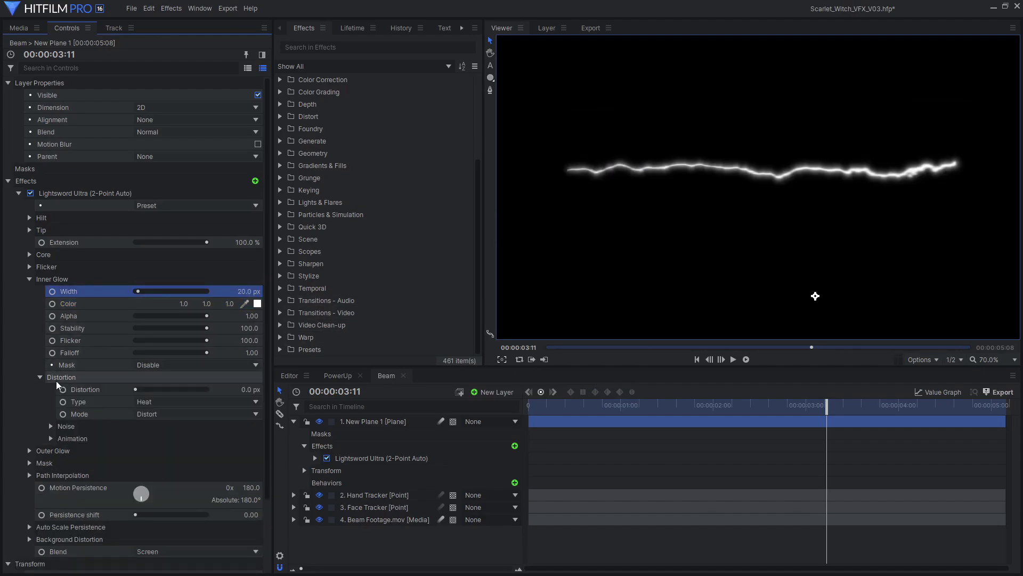
{"action": "left_click", "coordinate": [191, 402]}
{"action": "left_click", "coordinate": [187, 414]}
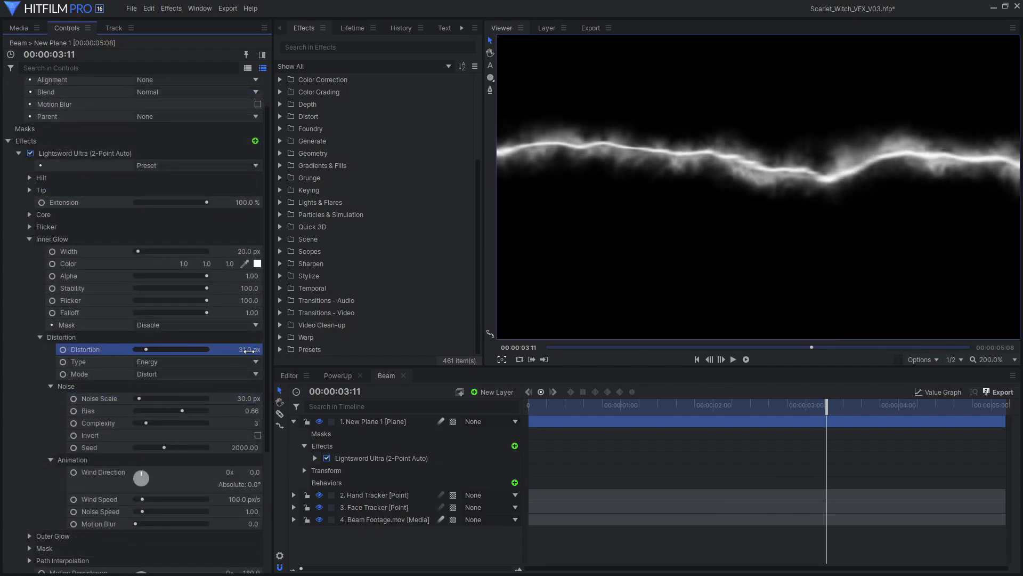
Step: Animate the Inner Glow distortion with Wind Direction 275°, Wind Speed 1500 px/s, Noise Speed 10 and Motion Blur 1
{"action": "left_click_drag", "start_coordinate": [255, 472], "coordinate": [251, 488]}
{"action": "left_click", "coordinate": [250, 498]}
{"action": "type", "text": "1500"}
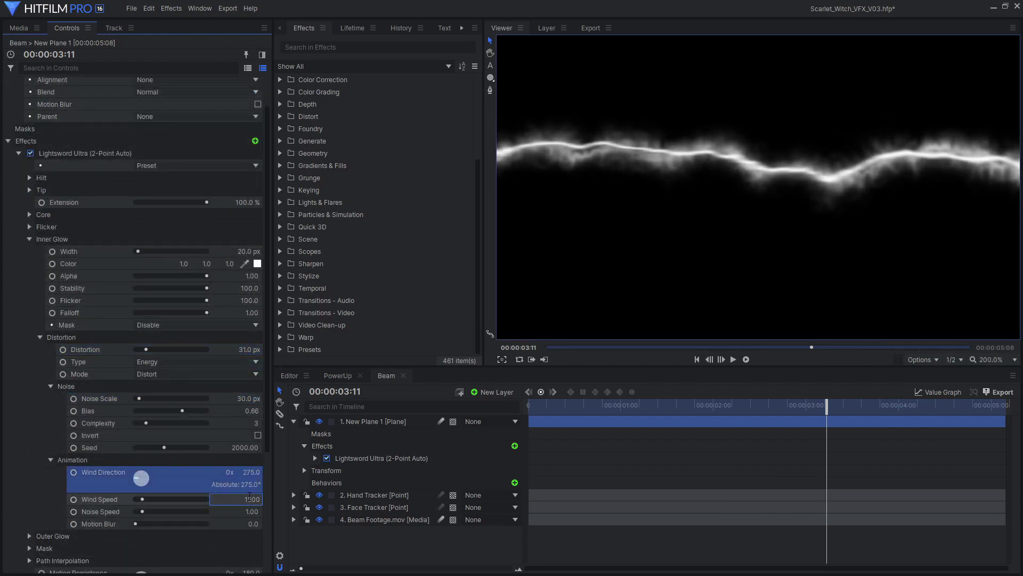
{"action": "key", "text": "Tab"}
{"action": "type", "text": "10"}
{"action": "key", "text": "Tab"}
{"action": "type", "text": "1"}
{"action": "key", "text": "Return"}
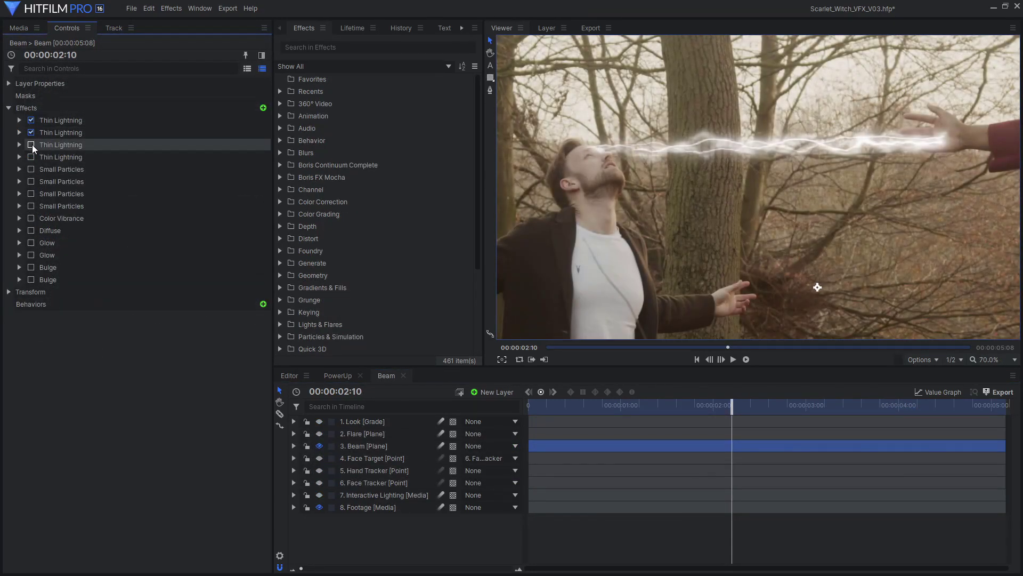
Step: Enable the third and fourth Thin Lightning effects and adjust the core distortion noise Seed of the fourth
{"action": "left_click", "coordinate": [31, 145]}
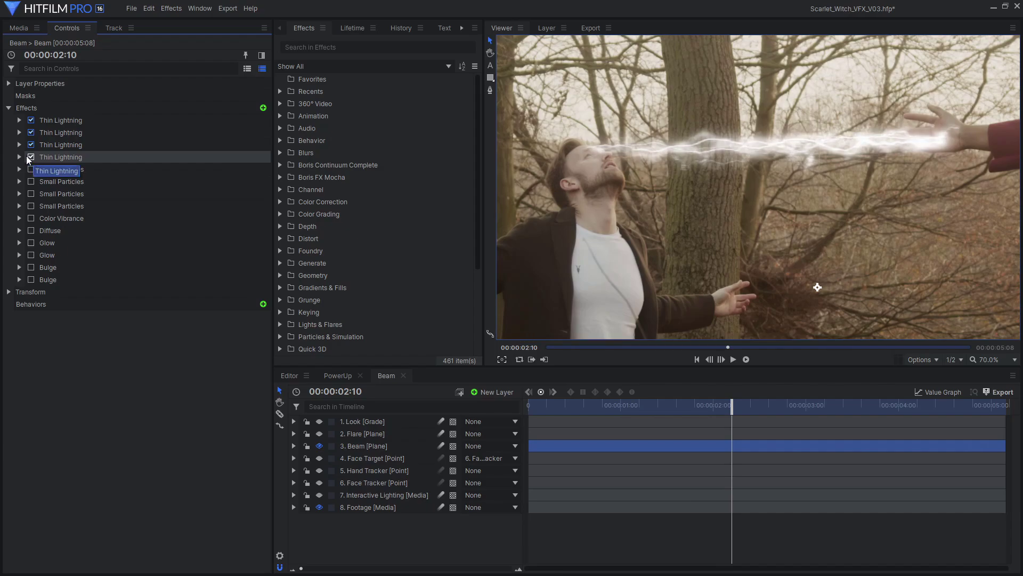
{"action": "left_click", "coordinate": [20, 157]}
{"action": "left_click", "coordinate": [28, 216]}
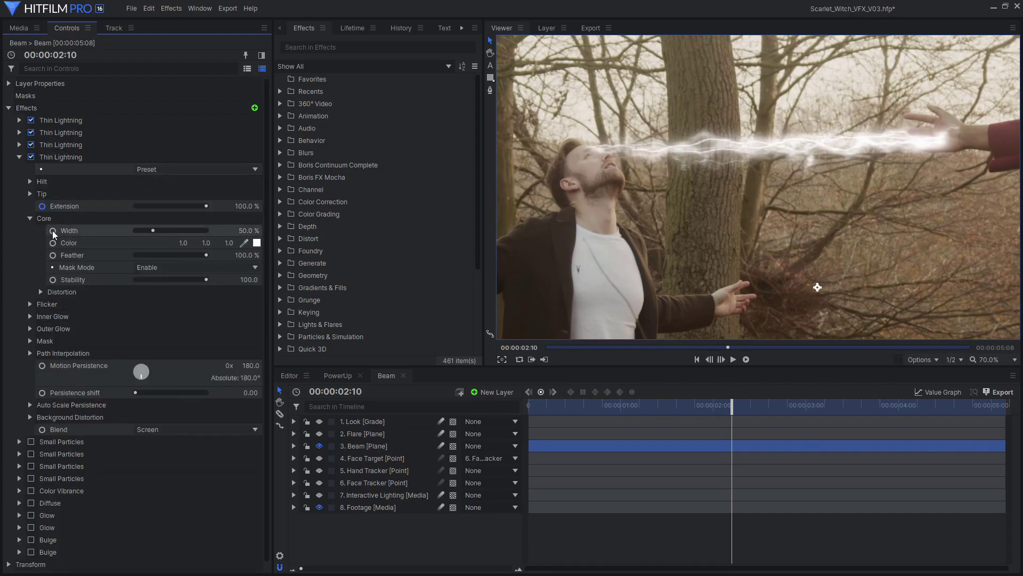
{"action": "left_click", "coordinate": [88, 234]}
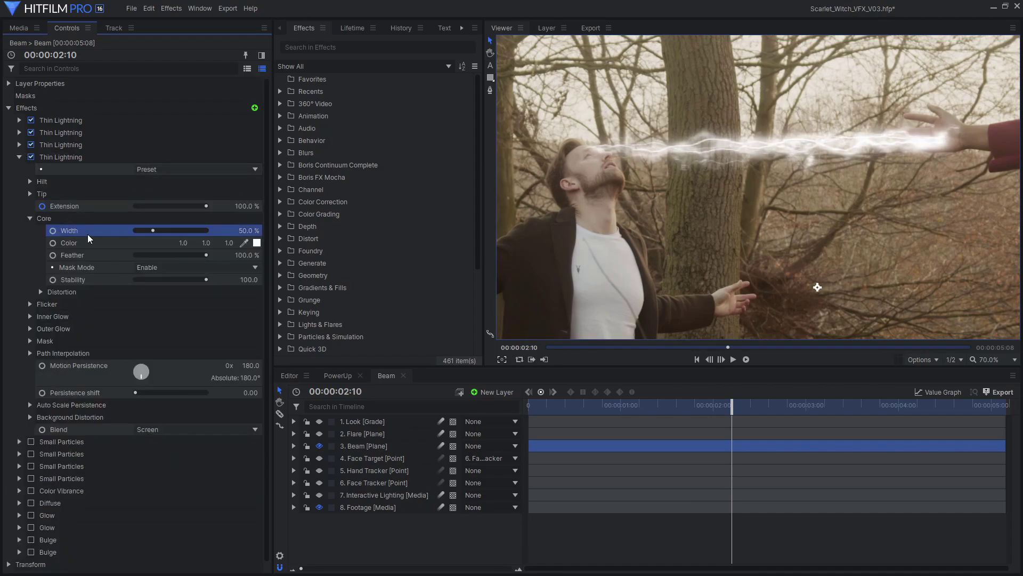
{"action": "left_click", "coordinate": [42, 291]}
{"action": "left_click", "coordinate": [51, 329]}
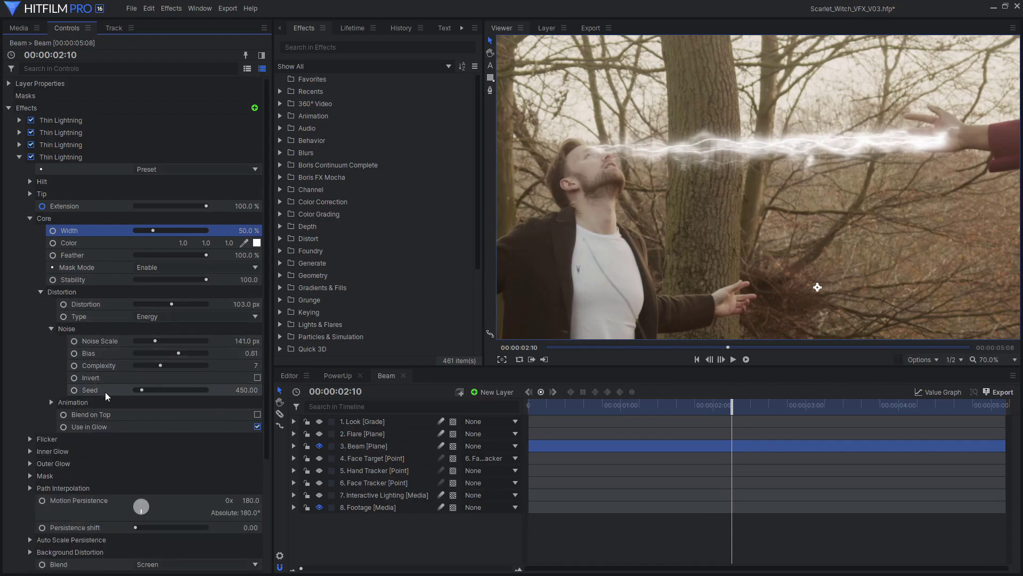
{"action": "left_click", "coordinate": [121, 390]}
{"action": "mouse_move", "coordinate": [158, 389]}
{"action": "left_mouse_down"}
{"action": "mouse_move", "coordinate": [194, 389]}
{"action": "mouse_move", "coordinate": [142, 389]}
{"action": "left_mouse_up"}
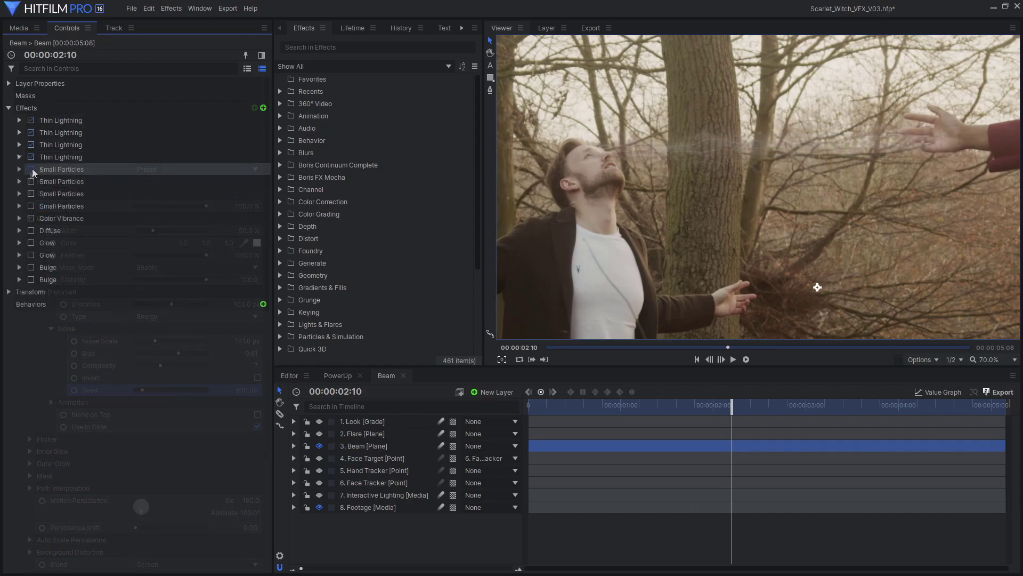
Step: Examine the Core, Distortion, Noise and Animation settings of the first Small Particles effect
{"action": "left_click", "coordinate": [18, 167]}
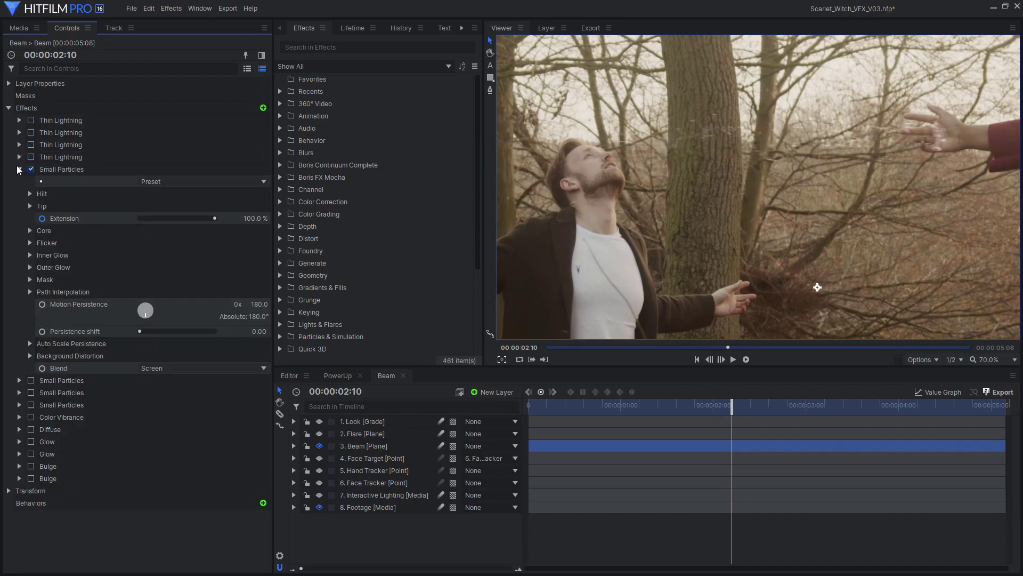
{"action": "left_click", "coordinate": [30, 228]}
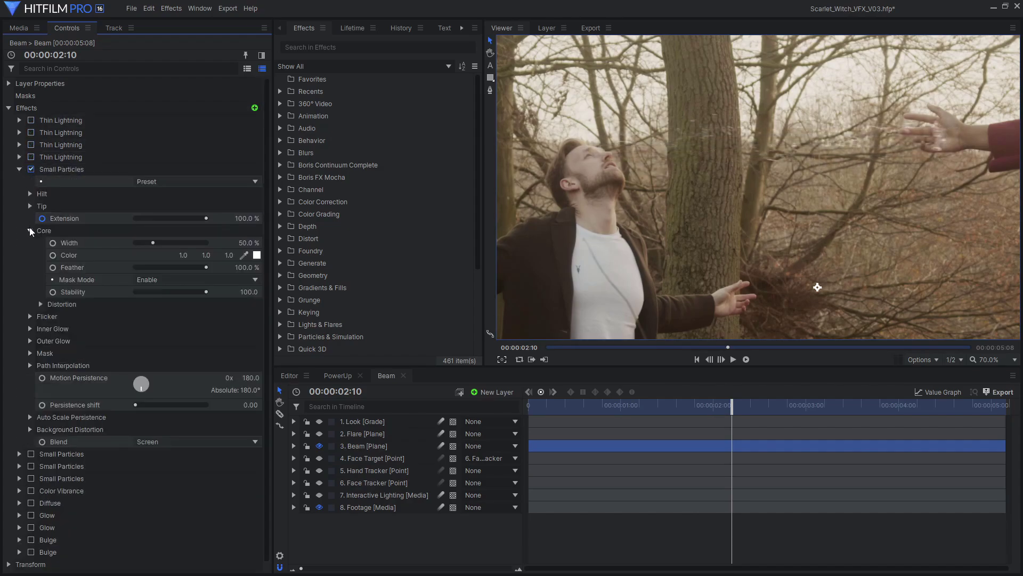
{"action": "left_click", "coordinate": [29, 328]}
{"action": "left_click", "coordinate": [39, 328]}
{"action": "left_click", "coordinate": [40, 304]}
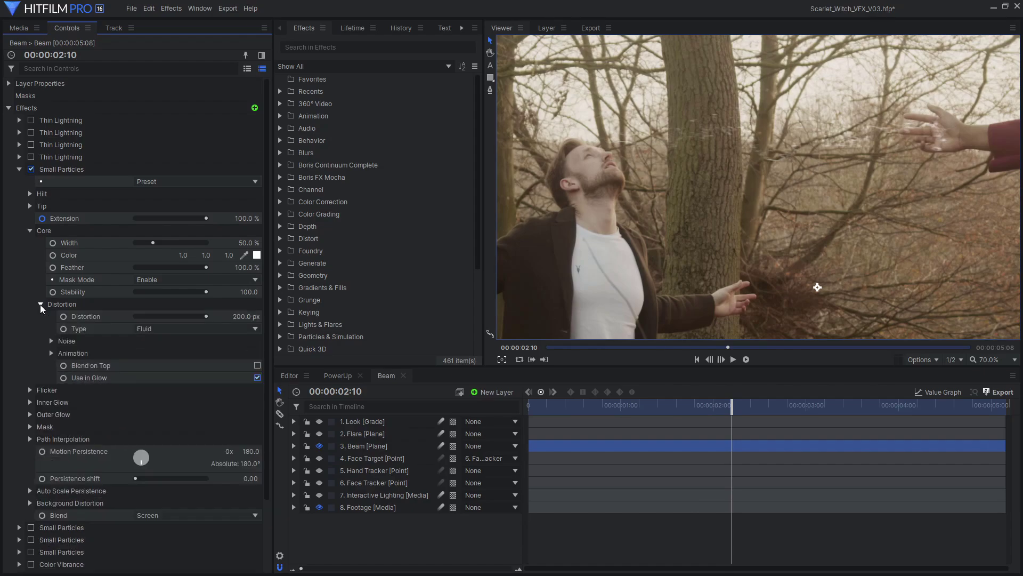
{"action": "left_click", "coordinate": [52, 341]}
{"action": "left_click", "coordinate": [51, 414]}
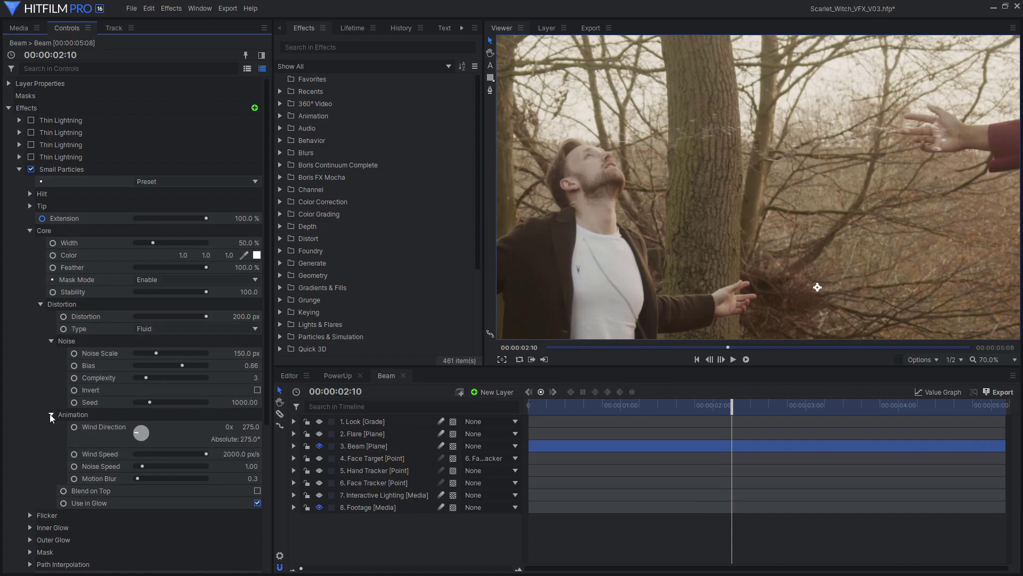
{"action": "left_click", "coordinate": [30, 230]}
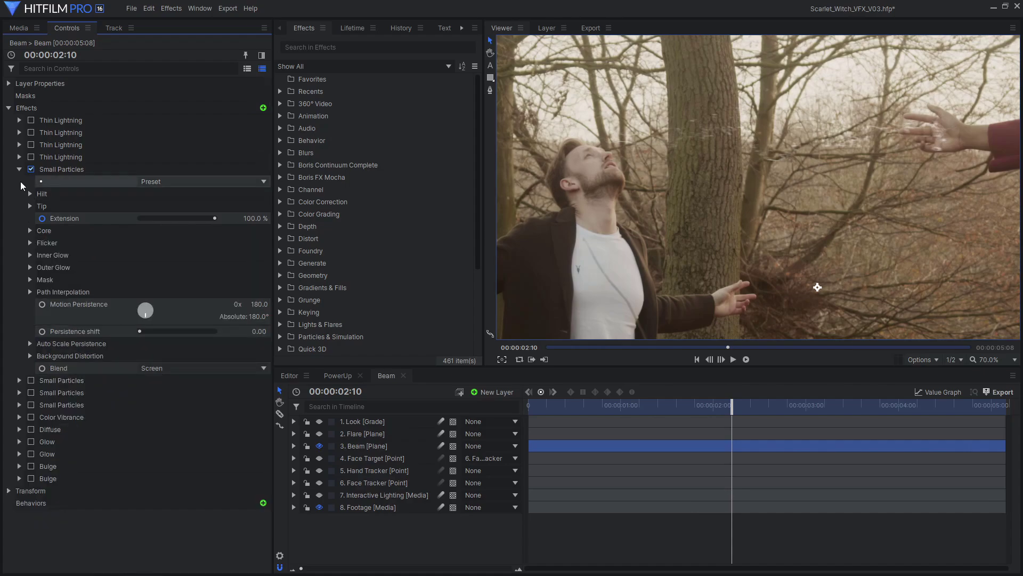
{"action": "left_click", "coordinate": [20, 169]}
Step: Enable the other three Small Particles effects and turn all four Thin Lightning effects back on
{"action": "left_click", "coordinate": [31, 181]}
{"action": "left_click", "coordinate": [31, 193]}
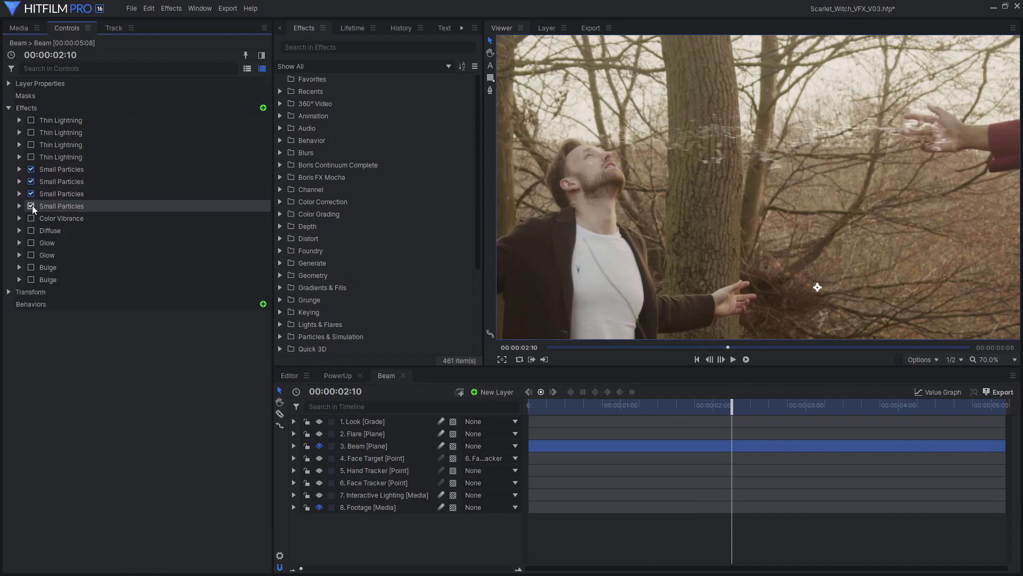
{"action": "left_click", "coordinate": [31, 205]}
{"action": "left_click", "coordinate": [30, 156]}
{"action": "left_click", "coordinate": [30, 145]}
{"action": "left_click", "coordinate": [30, 132]}
{"action": "left_click", "coordinate": [31, 120]}
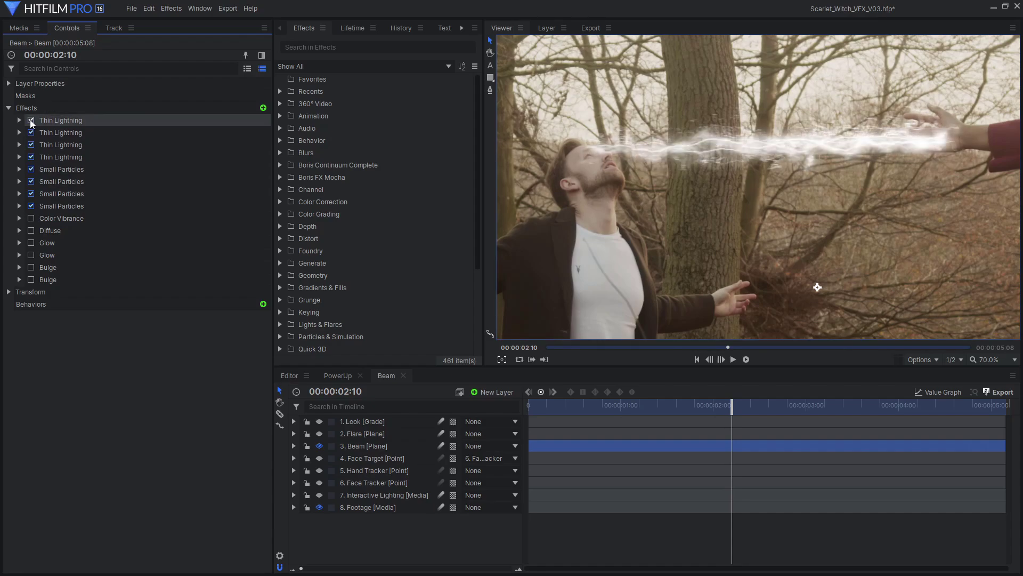
Step: Color and soften the beam by enabling its Color Vibrance, Diffuse and both Glow effects
{"action": "left_click", "coordinate": [31, 218]}
{"action": "left_click", "coordinate": [31, 231]}
{"action": "left_click", "coordinate": [31, 243]}
{"action": "left_click", "coordinate": [30, 254]}
Step: Reveal the Center settings of both Bulge effects and enable the two effects to pinch the beam's ends
{"action": "left_click", "coordinate": [19, 267]}
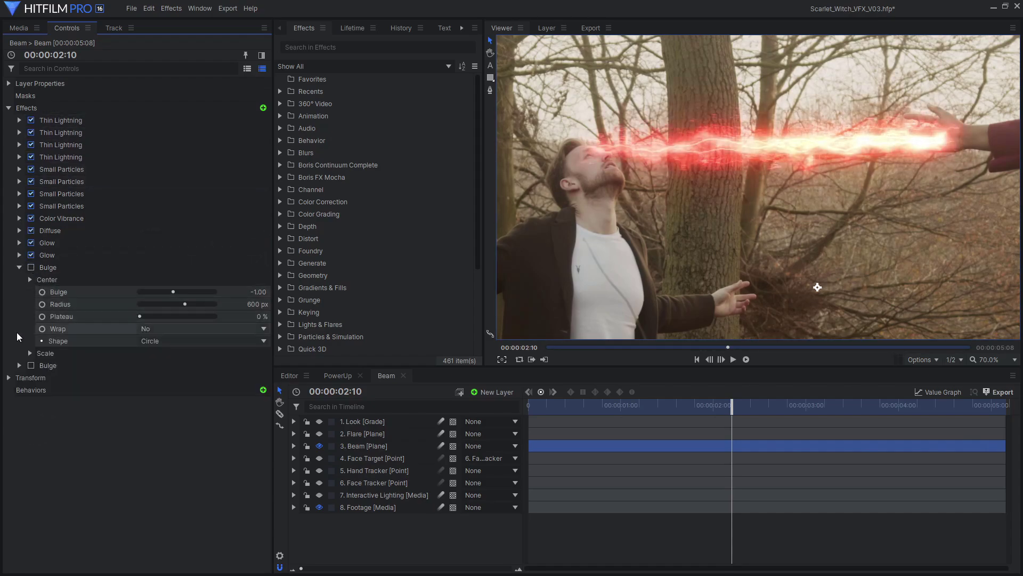
{"action": "left_click", "coordinate": [18, 365]}
{"action": "left_click", "coordinate": [30, 280]}
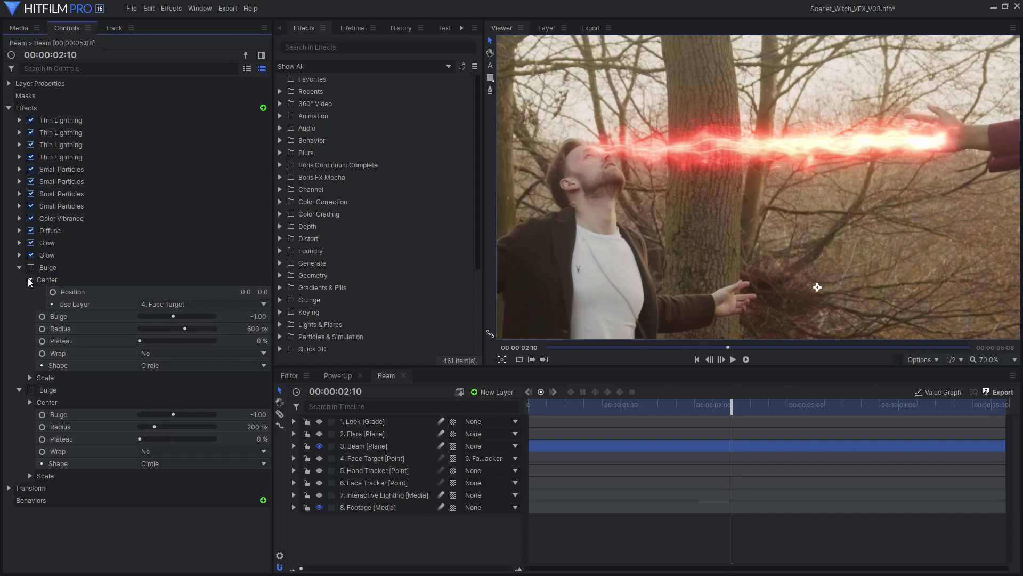
{"action": "left_click", "coordinate": [29, 403]}
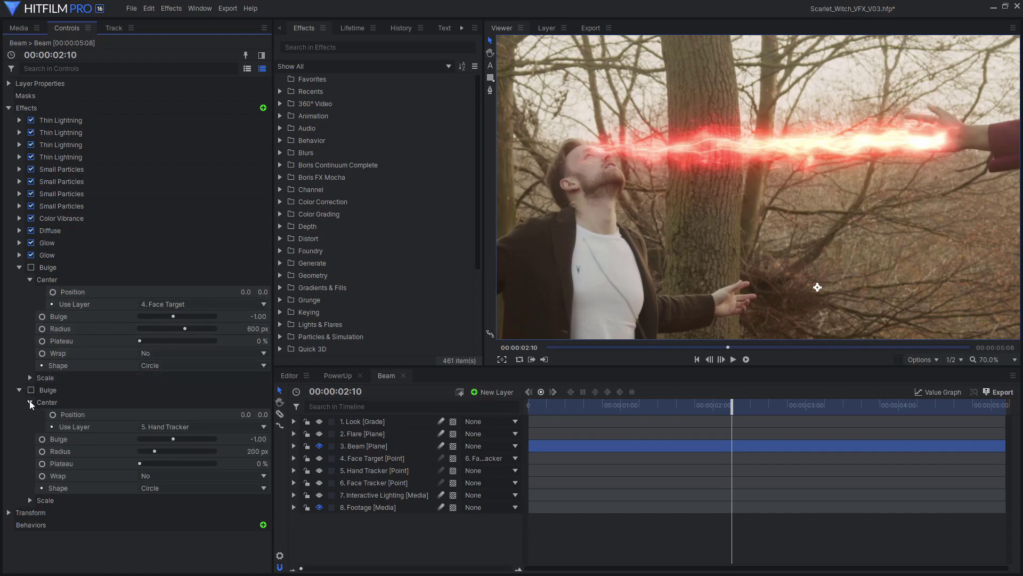
{"action": "left_click", "coordinate": [30, 268]}
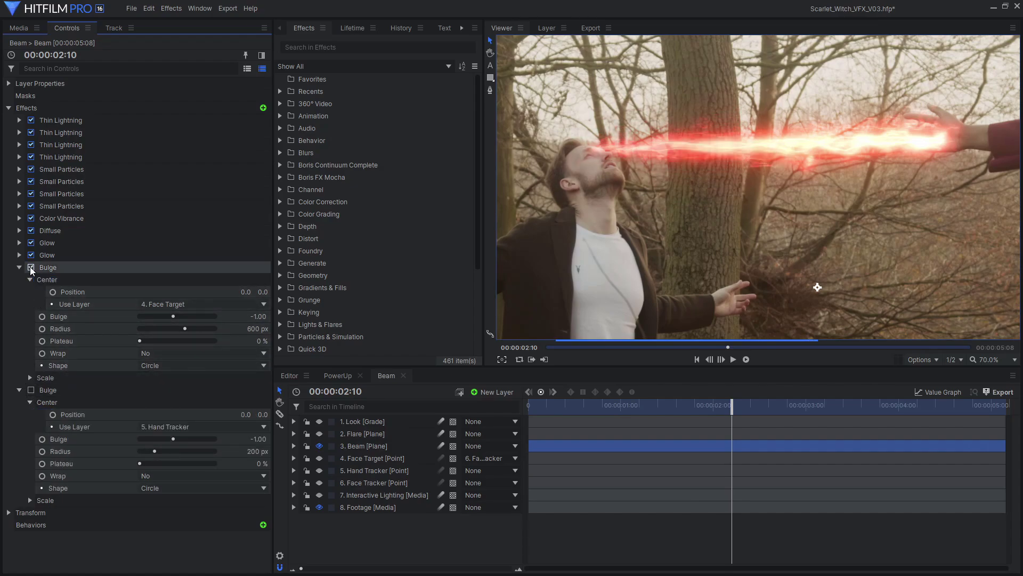
{"action": "left_click", "coordinate": [31, 389]}
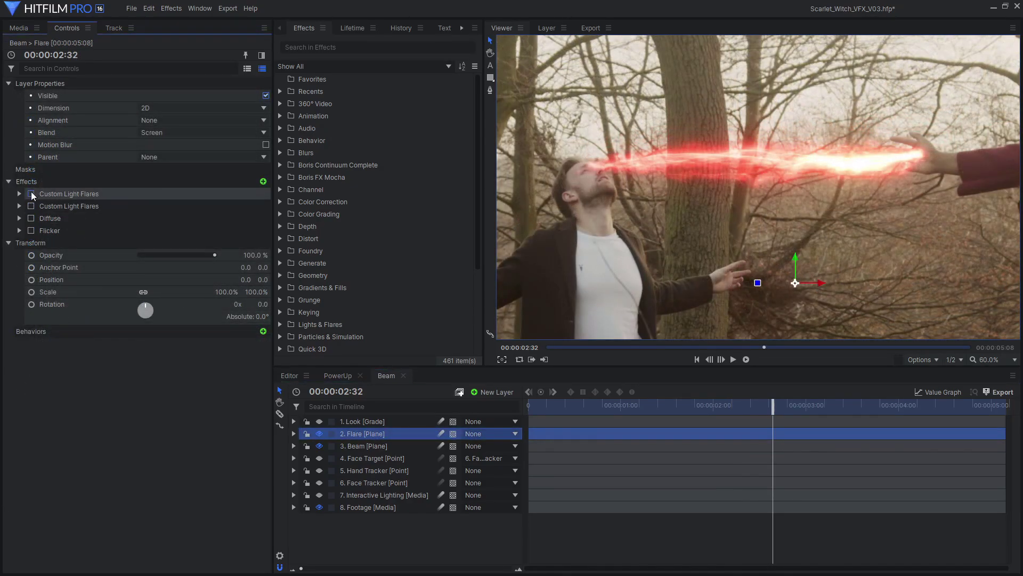
Step: Enable both Custom Light Flares, Diffuse and Flicker on the Flare layer, and show the Interactive Lighting layer
{"action": "left_click", "coordinate": [31, 193]}
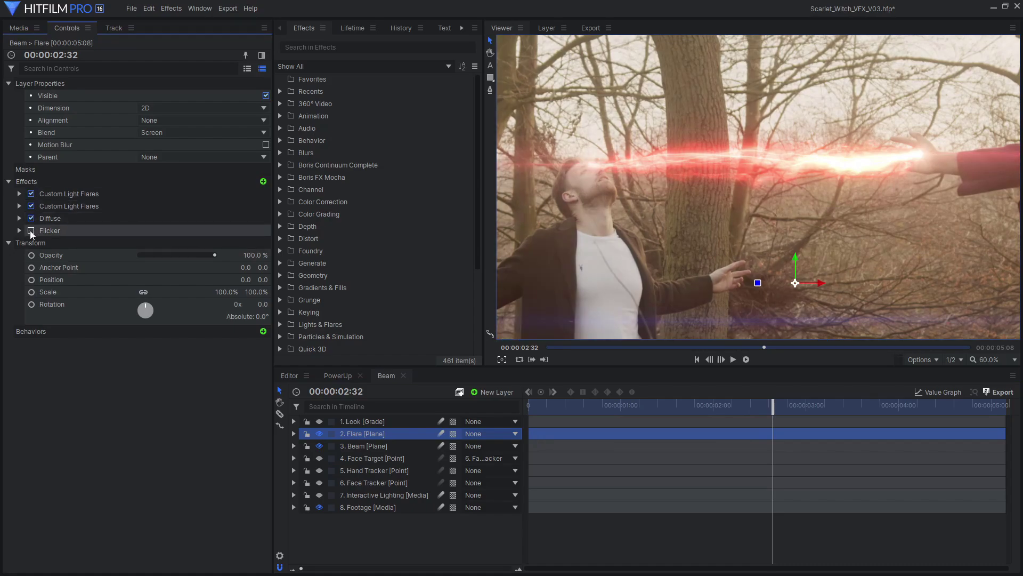
{"action": "left_click", "coordinate": [315, 495]}
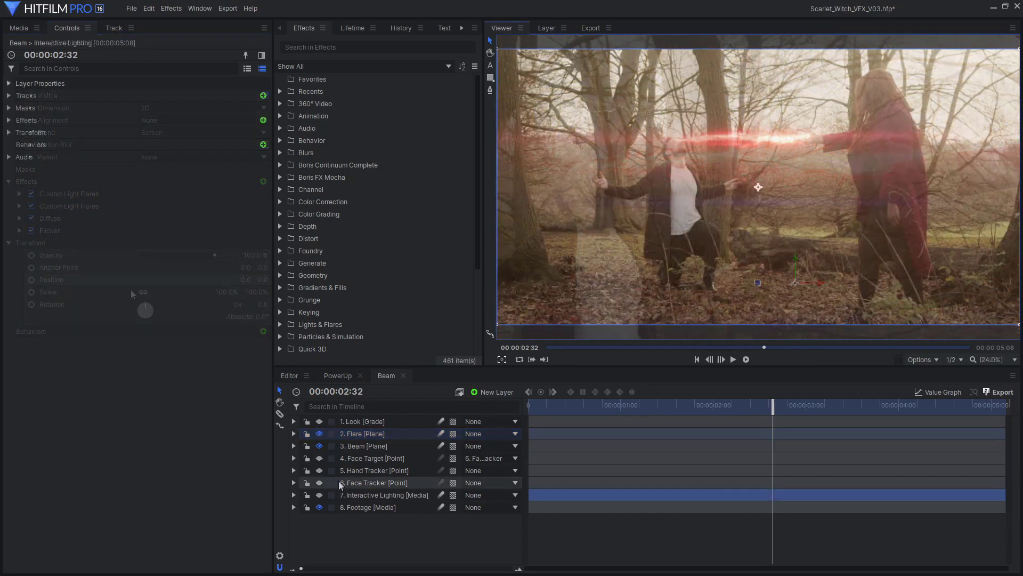
{"action": "left_click", "coordinate": [320, 495]}
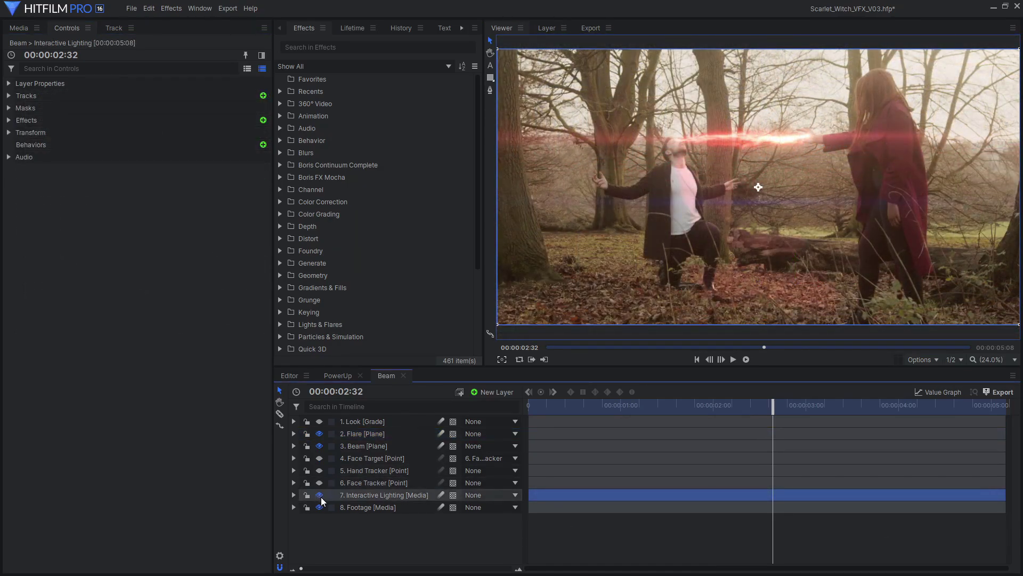